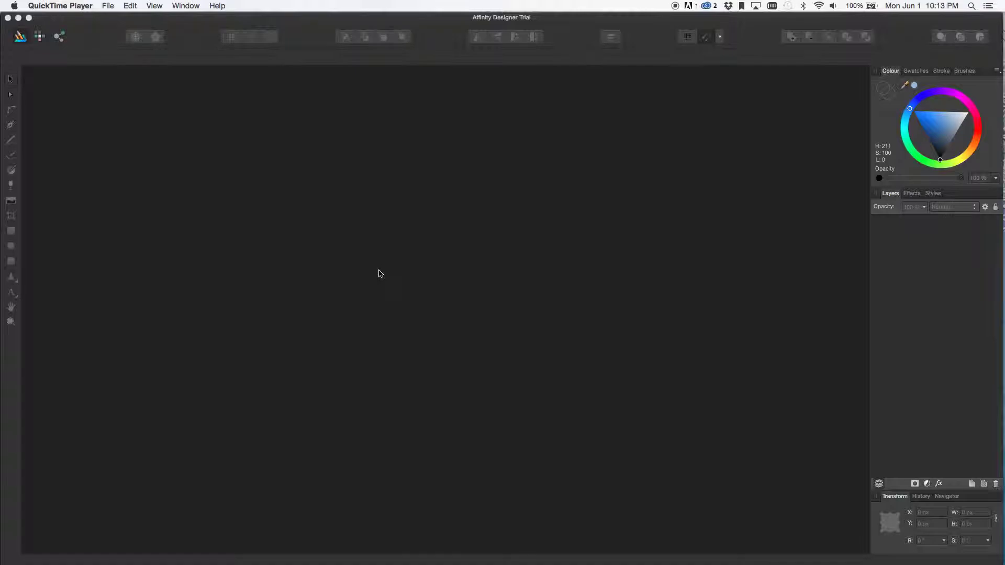
Step: Bring Affinity Designer to the front and start a new document with Cmd+N
left_click(379, 271)
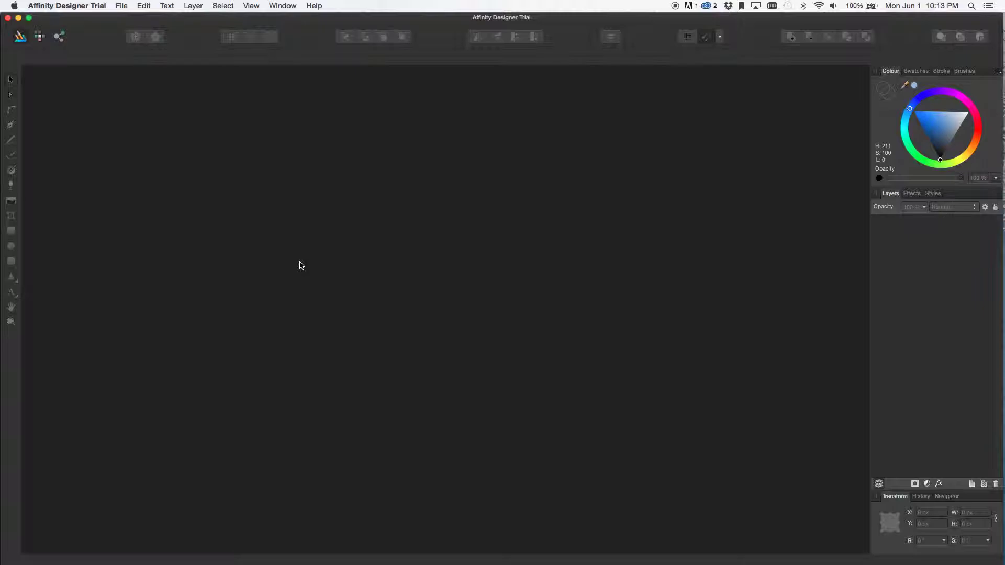
key("super+n")
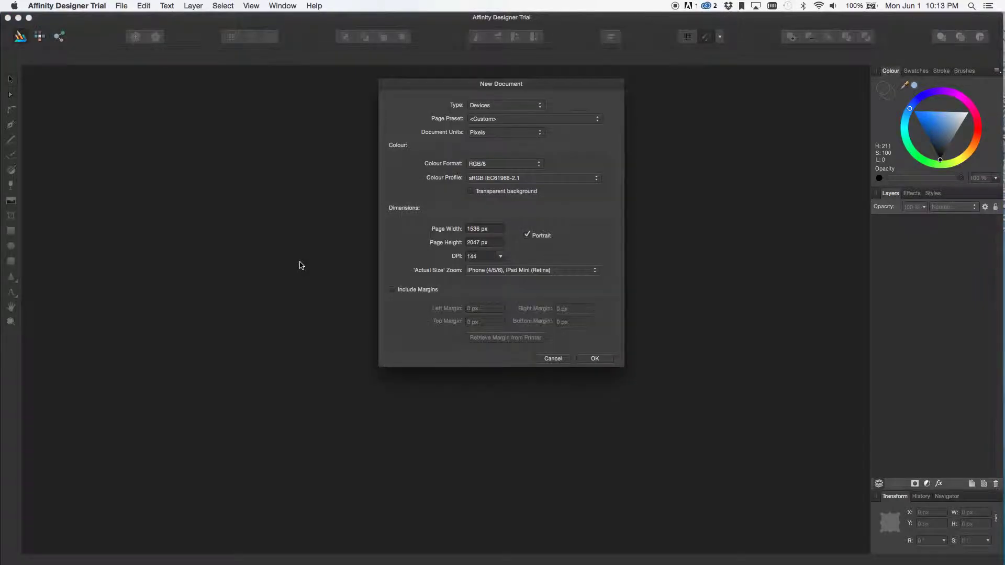
Step: Create a portrait Devices document using the iPad Mini (Retina) preset, 768 × 1024 pt
left_click(494, 108)
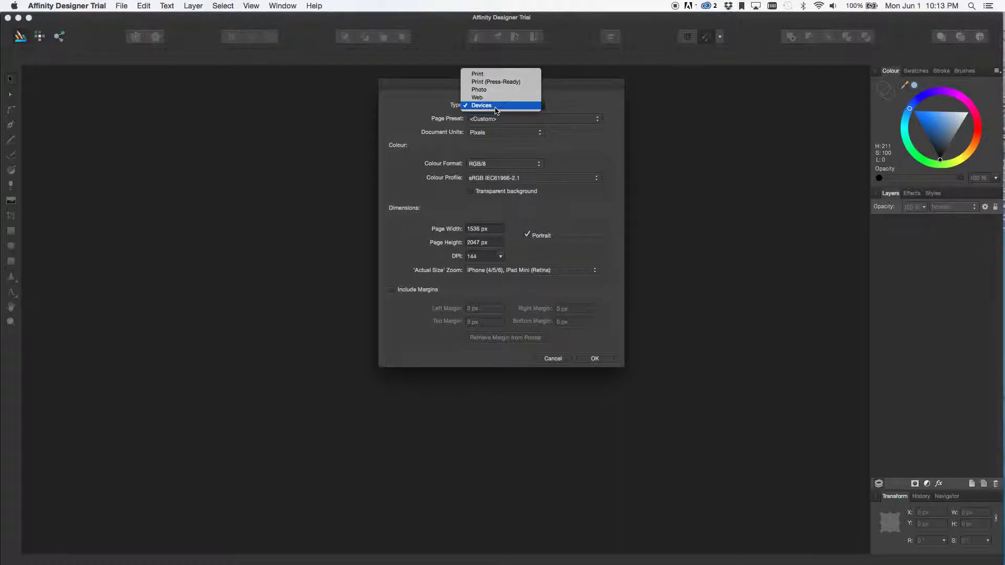
left_click(566, 103)
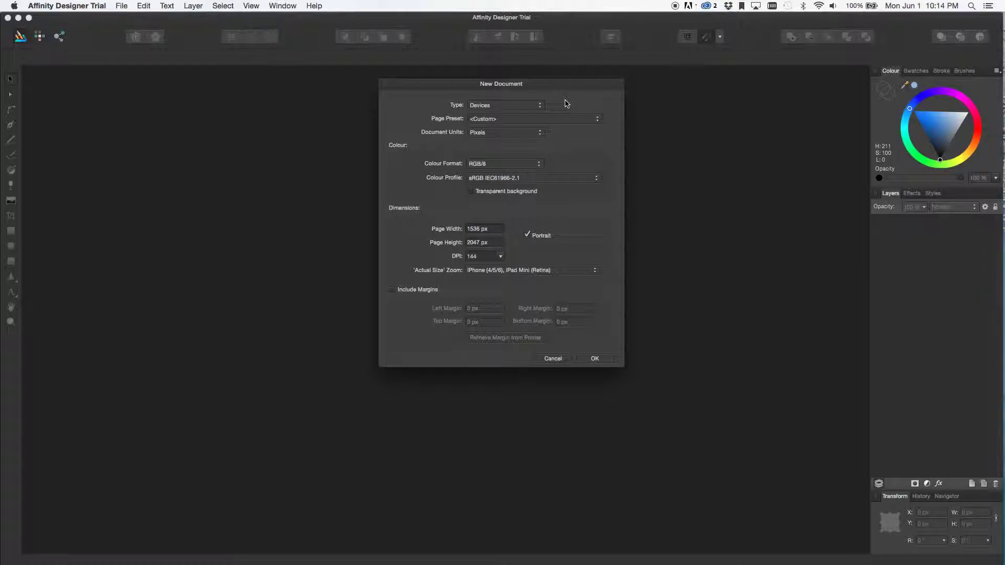
left_click(540, 105)
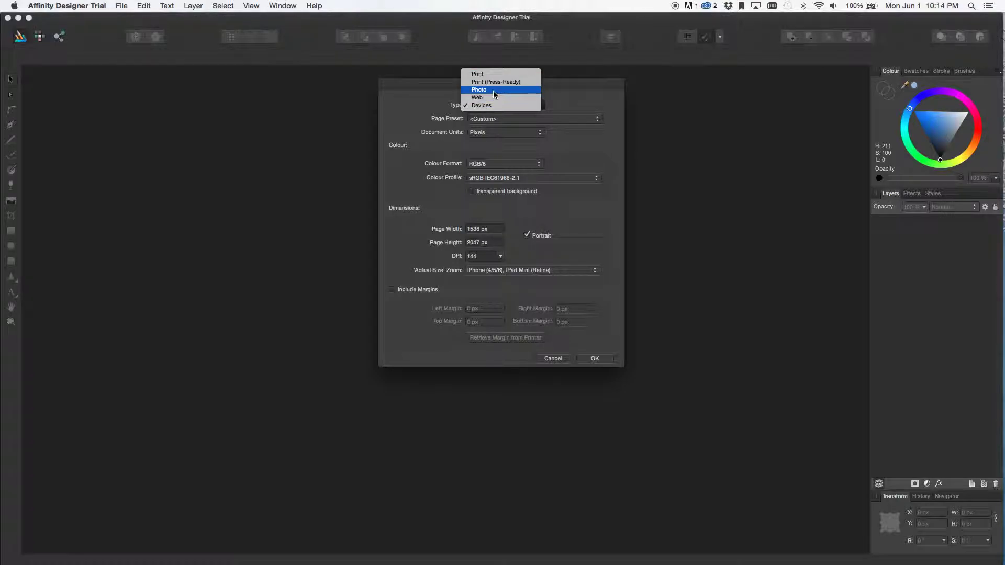
left_click(573, 143)
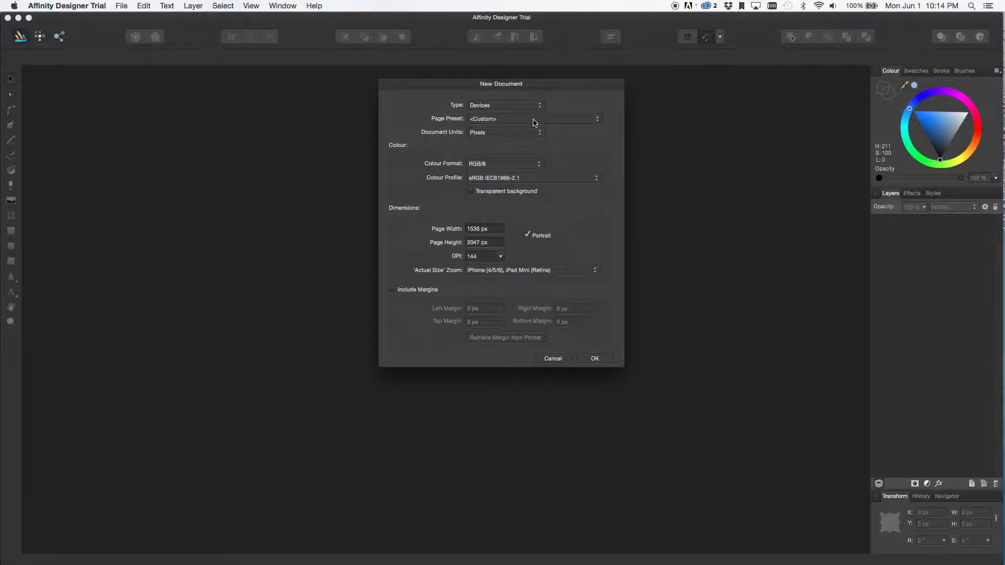
left_click(534, 120)
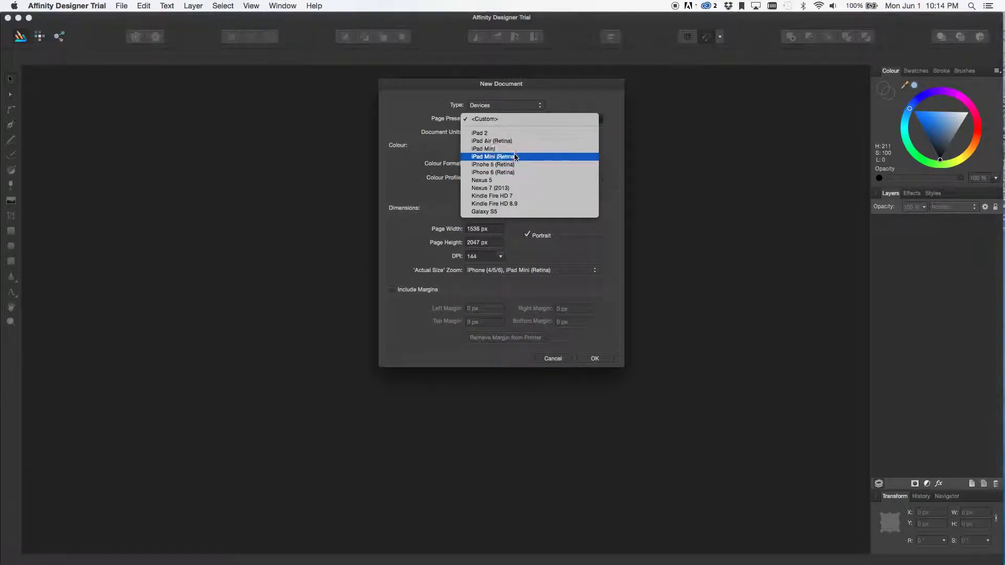
key("Escape")
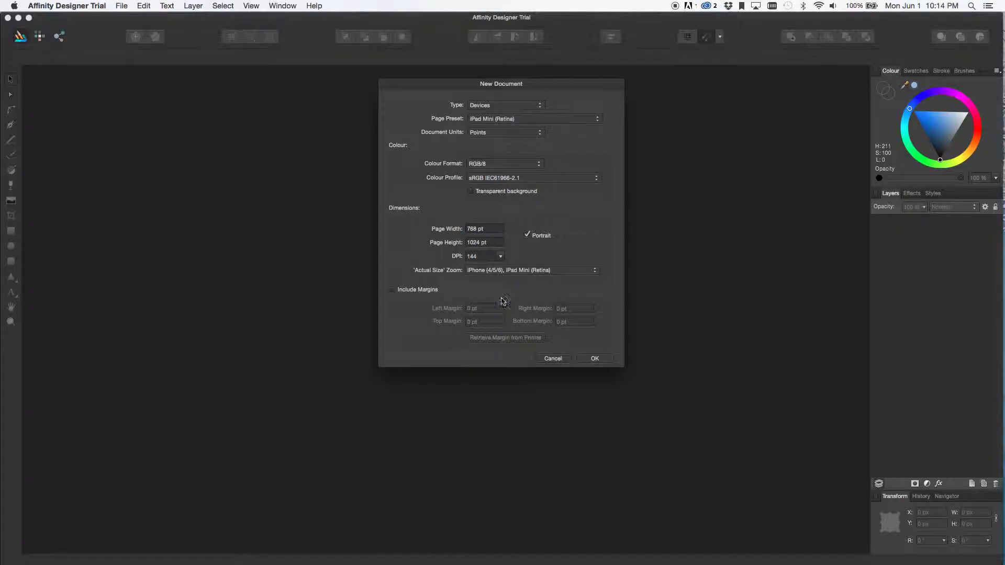
left_click(595, 359)
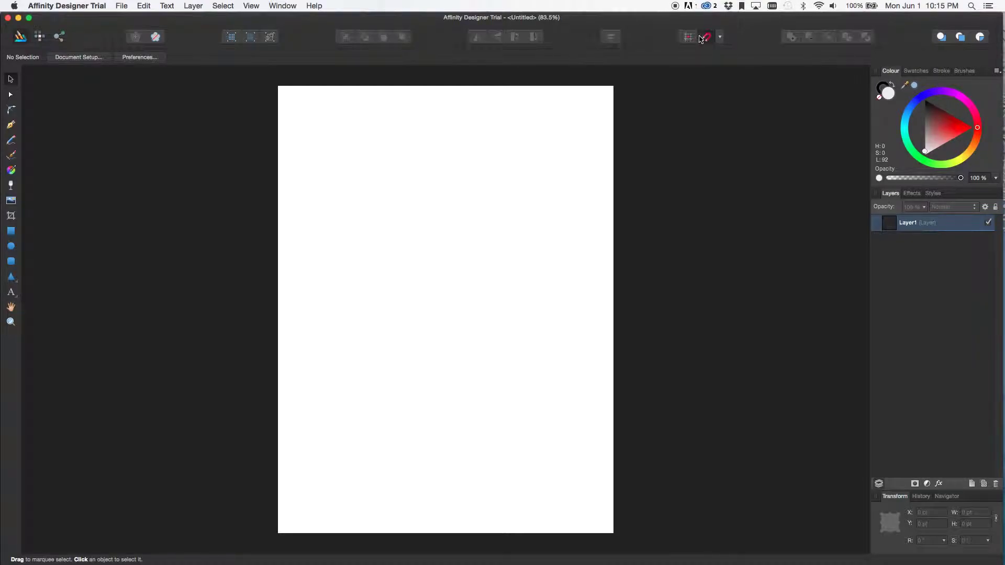
Step: Enable snapping and show the snapping options, tolerance 6
left_click(706, 37)
left_click(720, 37)
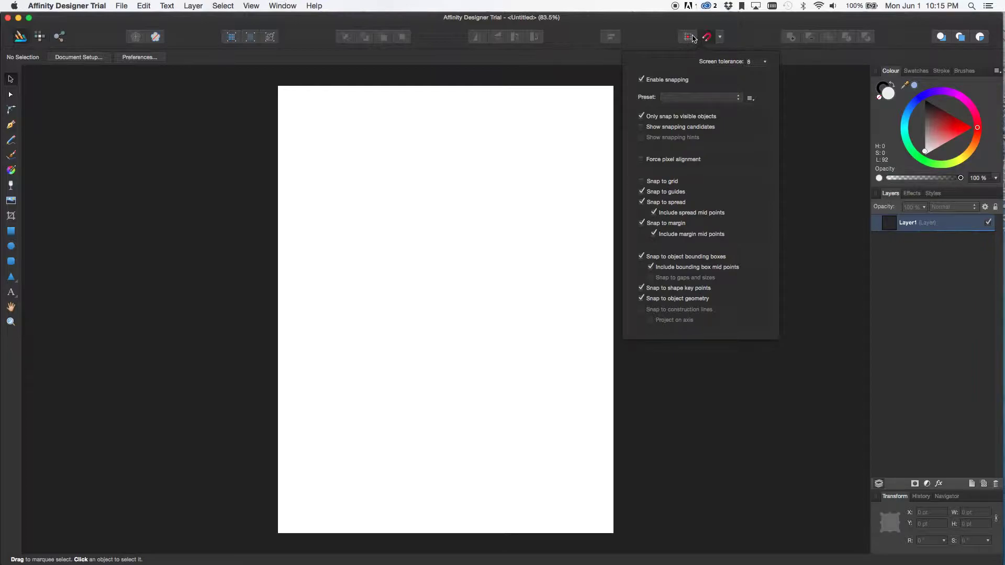
Step: Apply the UI design snapping preset and close the snapping options
left_click(736, 98)
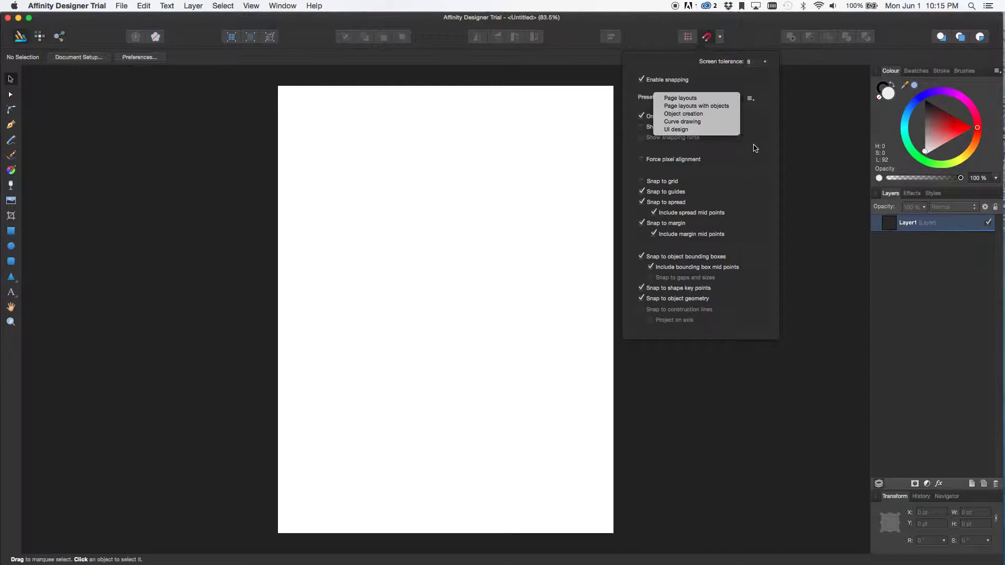
left_click(708, 130)
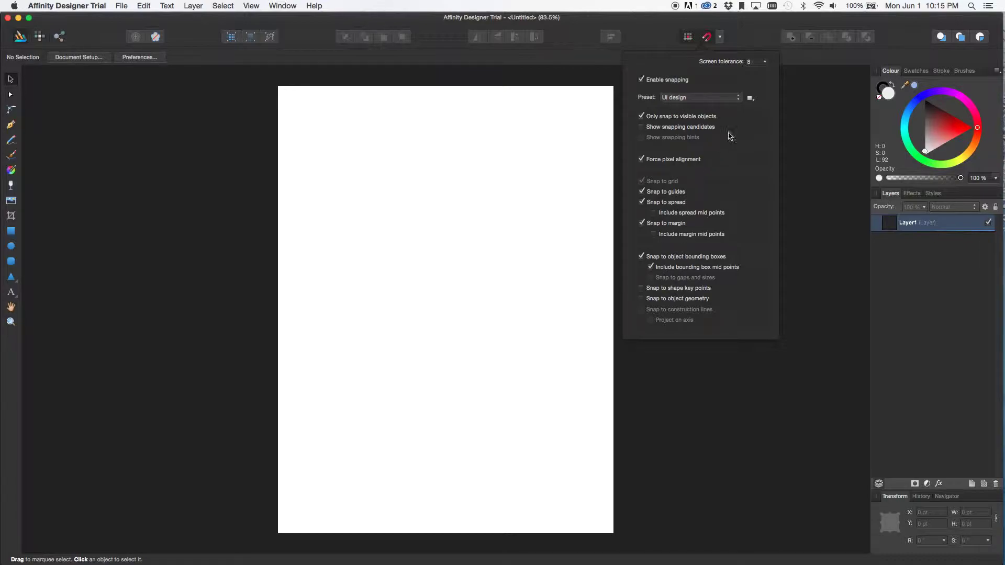
left_click(750, 98)
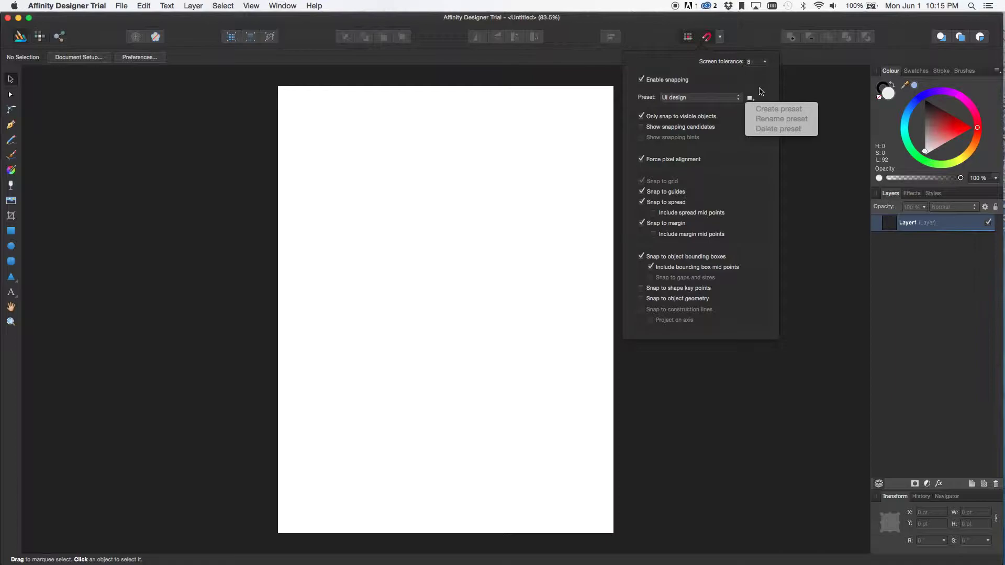
left_click(760, 92)
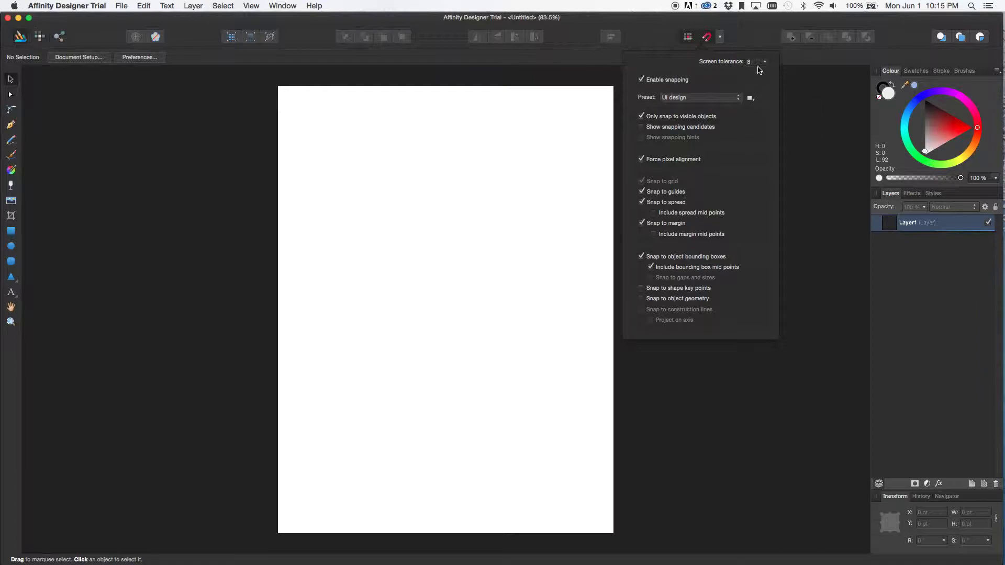
left_click(721, 39)
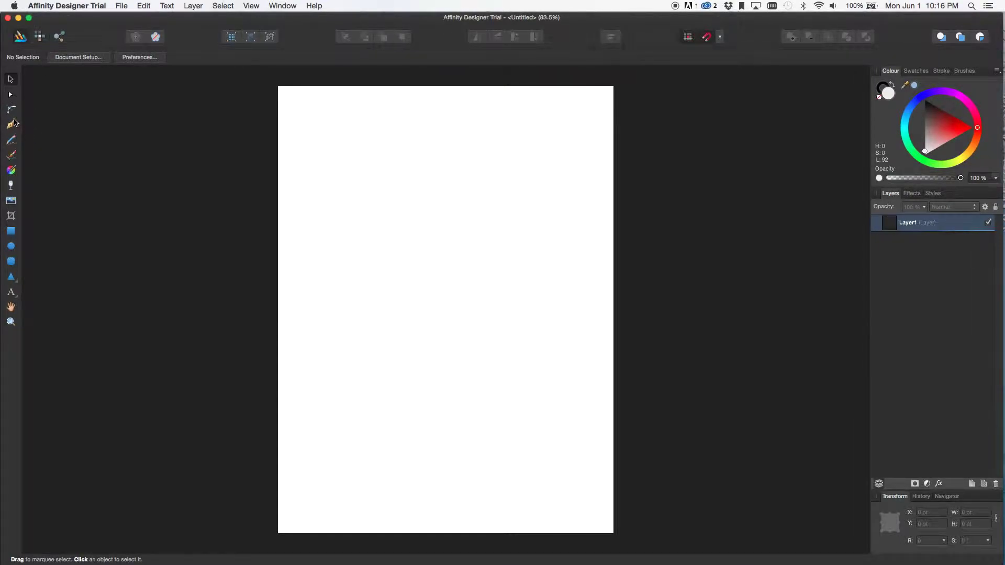
Step: Draw the outline's straight zigzag edges node by node with the Pen tool
left_click(11, 124)
left_click(302, 176)
left_click(364, 236)
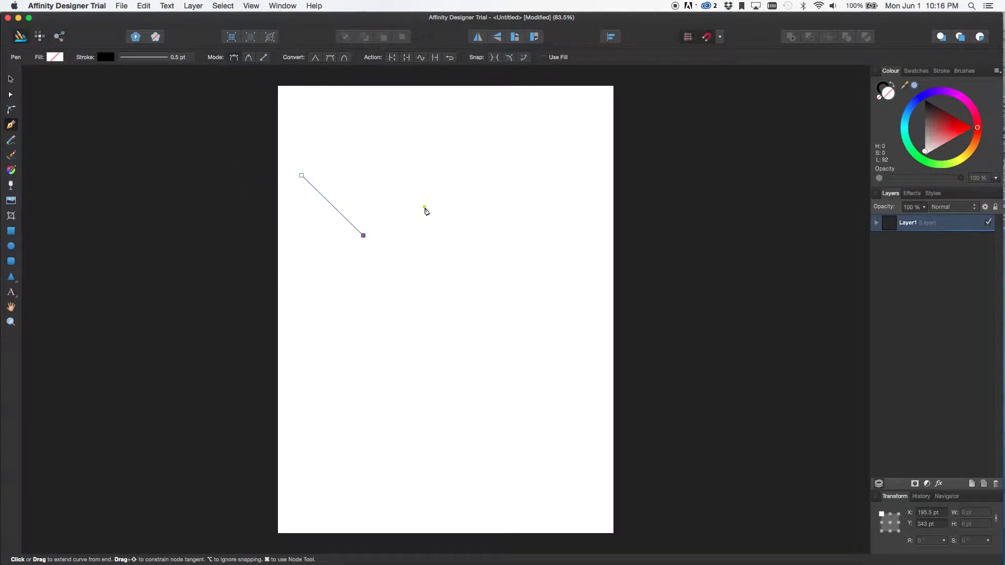
left_click(425, 206)
left_click(443, 245)
left_click(478, 226)
Step: Add curved nodes along the right and top, close the path, and deselect it
left_click_drag(507, 251, 509, 196)
left_click_drag(444, 167, 440, 146)
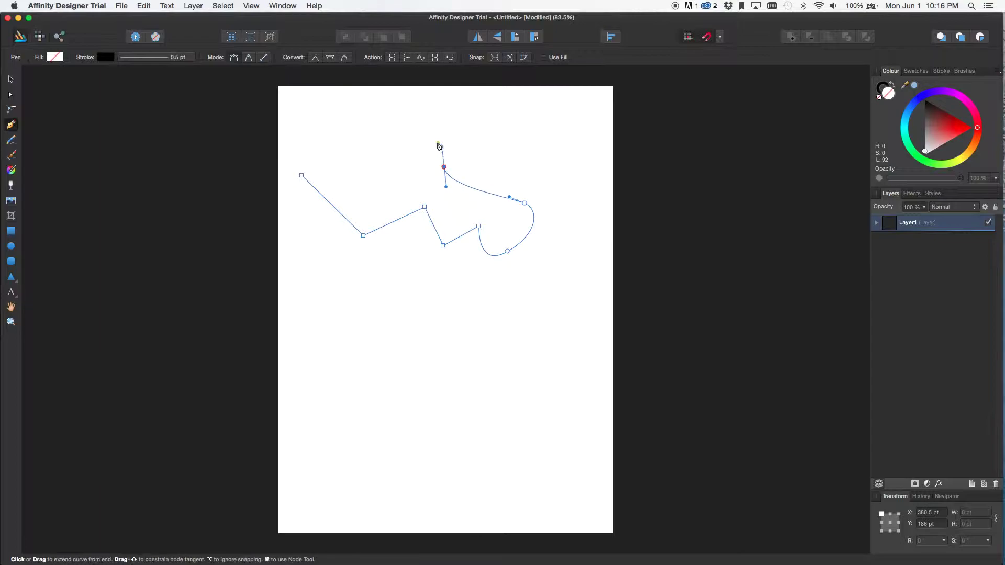
left_click_drag(367, 117, 326, 135)
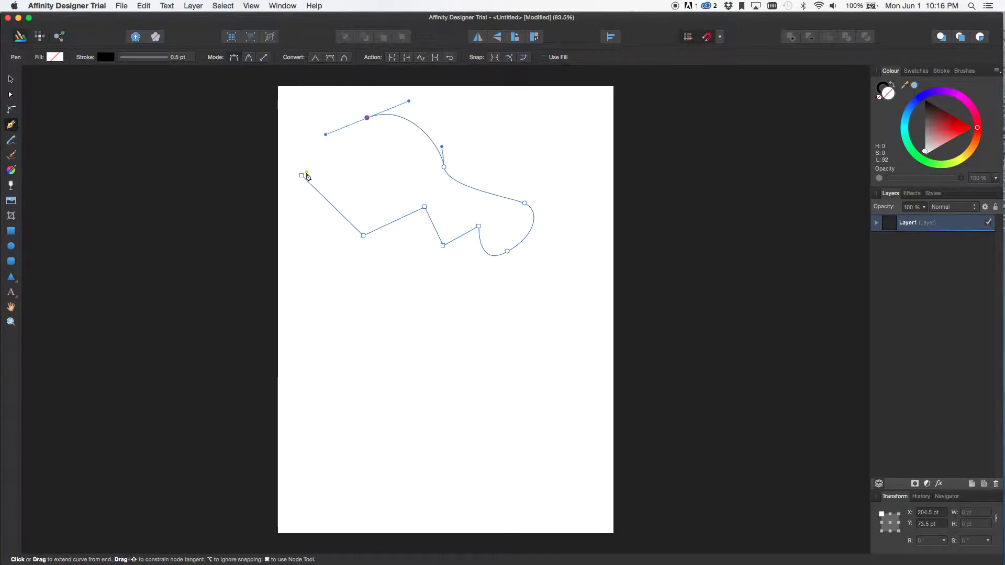
left_click(303, 175)
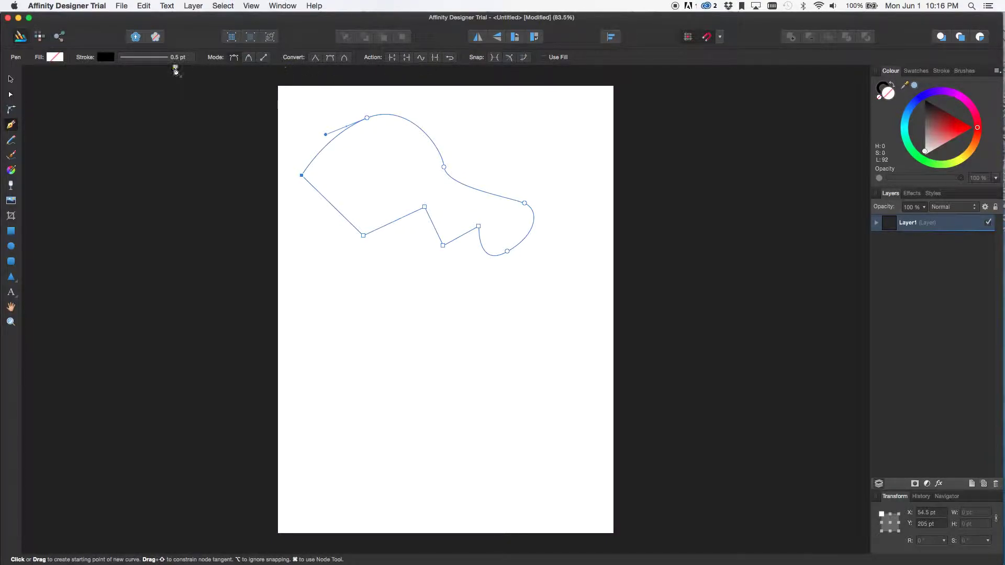
left_click(10, 79)
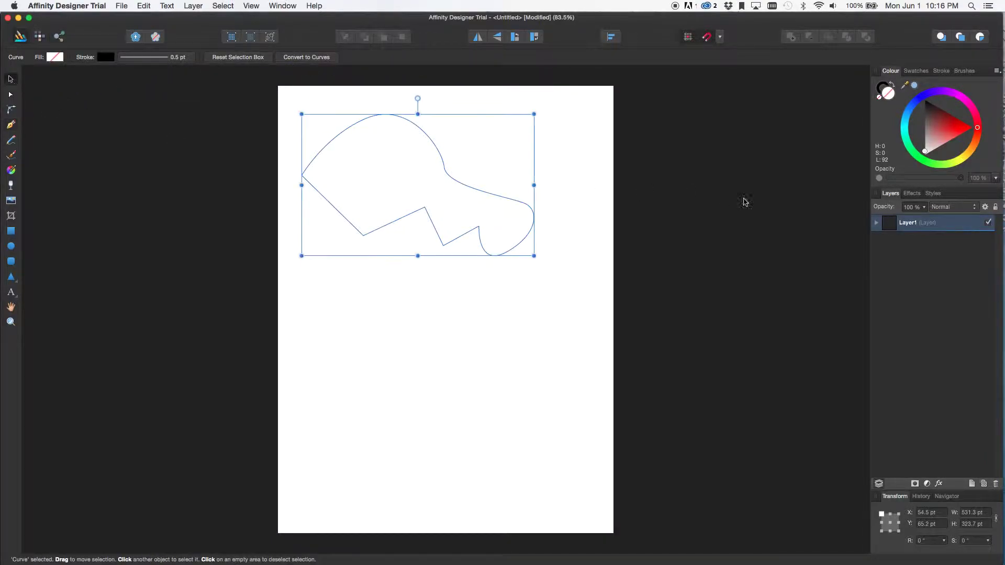
left_click(598, 219)
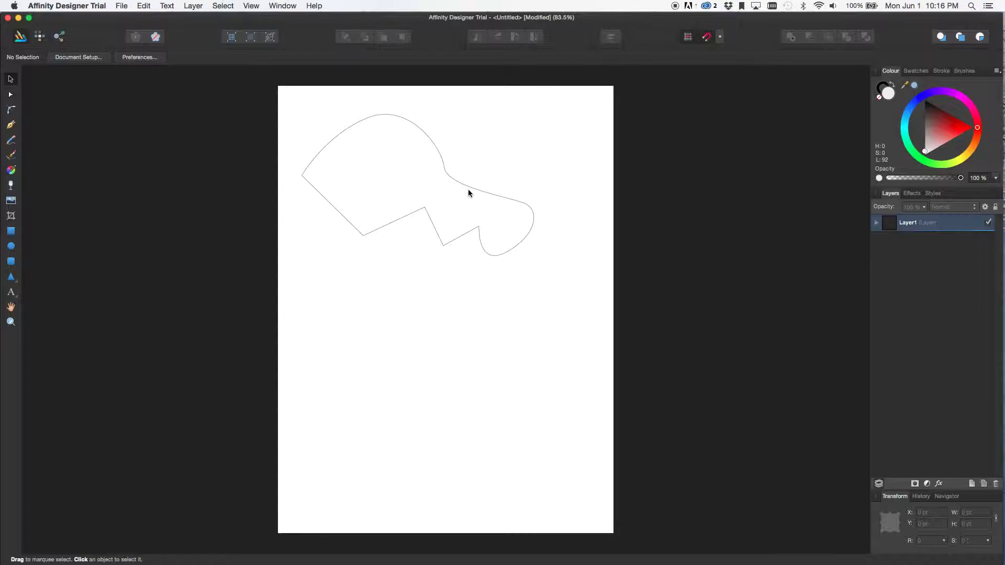
Step: Bend the lower-left edge and the zigzag edges into curves with the Node tool
left_click(432, 225)
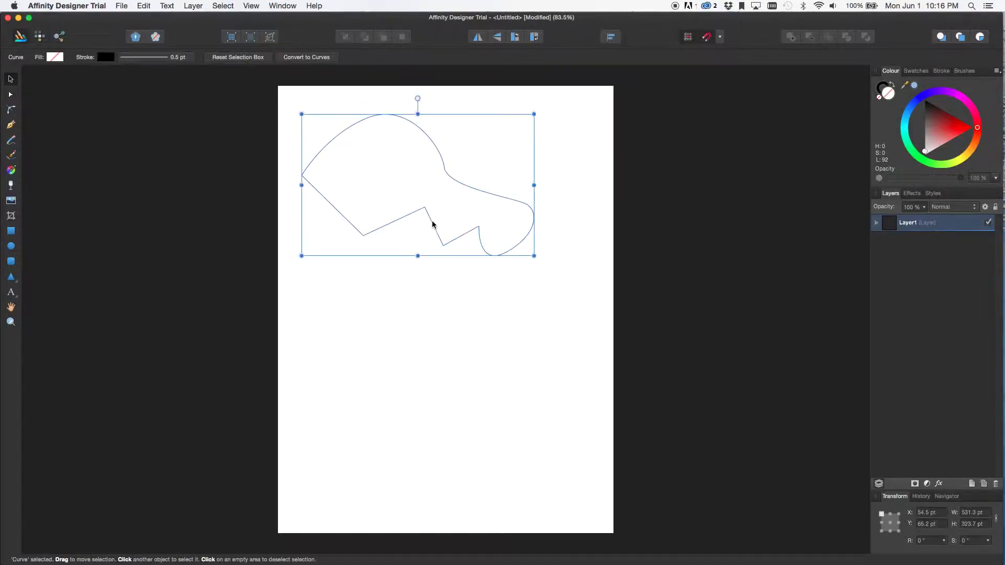
key("a")
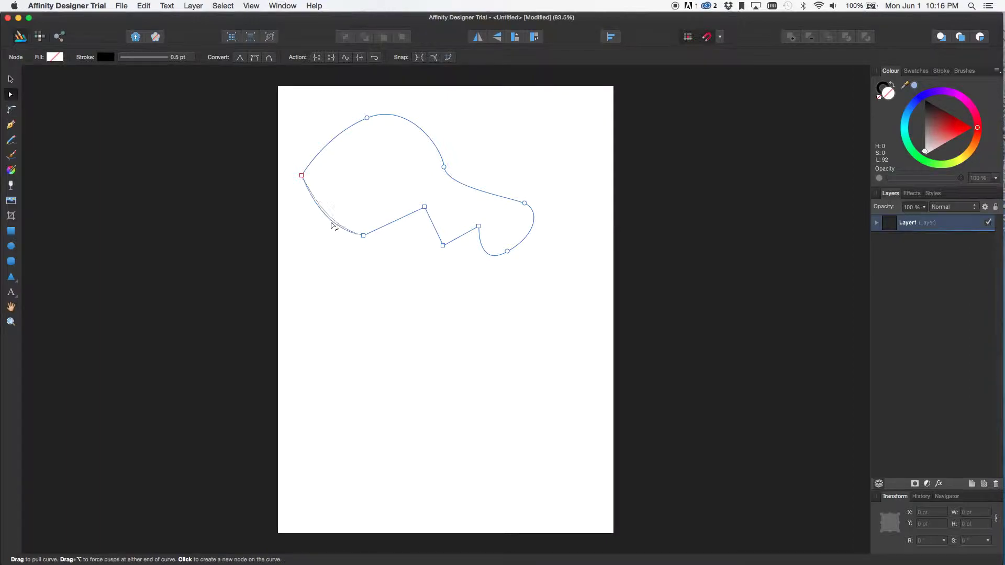
left_click_drag(332, 226, 321, 231)
left_click_drag(400, 220, 392, 201)
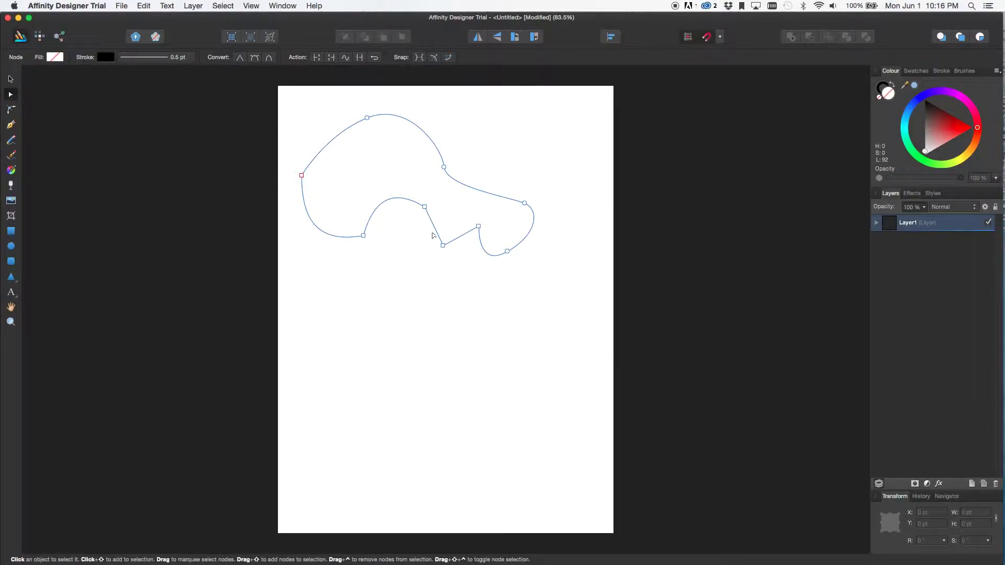
left_click_drag(434, 232, 418, 250)
left_click_drag(491, 255, 487, 260)
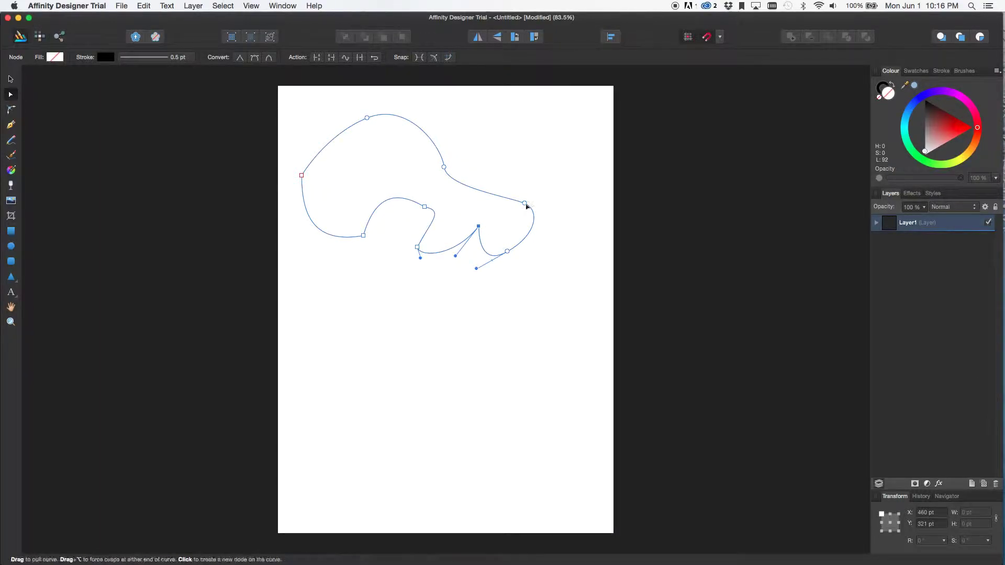
Step: Reshape the right-end and top-middle curves by dragging their node handles
left_click(525, 203)
left_click_drag(546, 205, 470, 215)
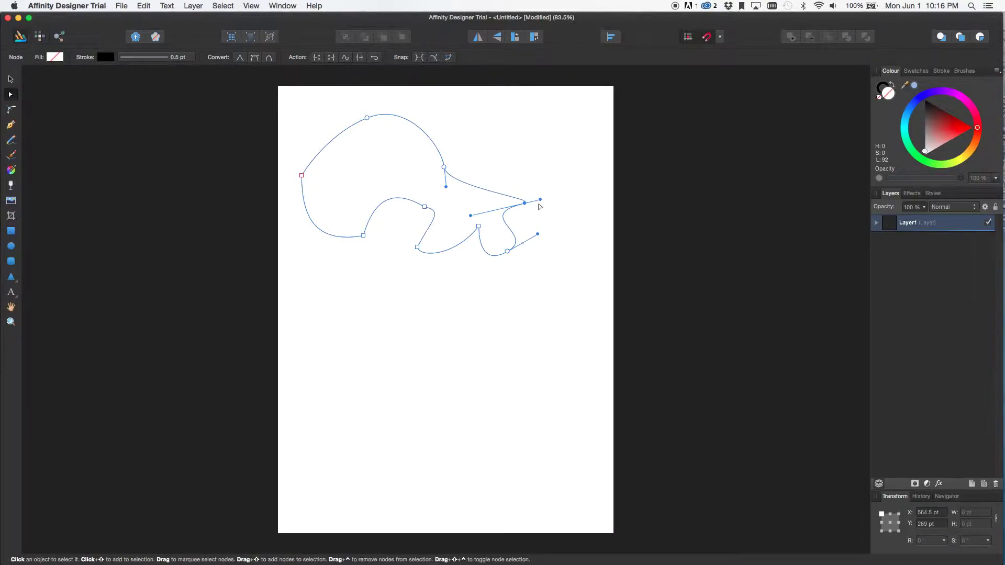
left_click_drag(540, 200, 577, 177)
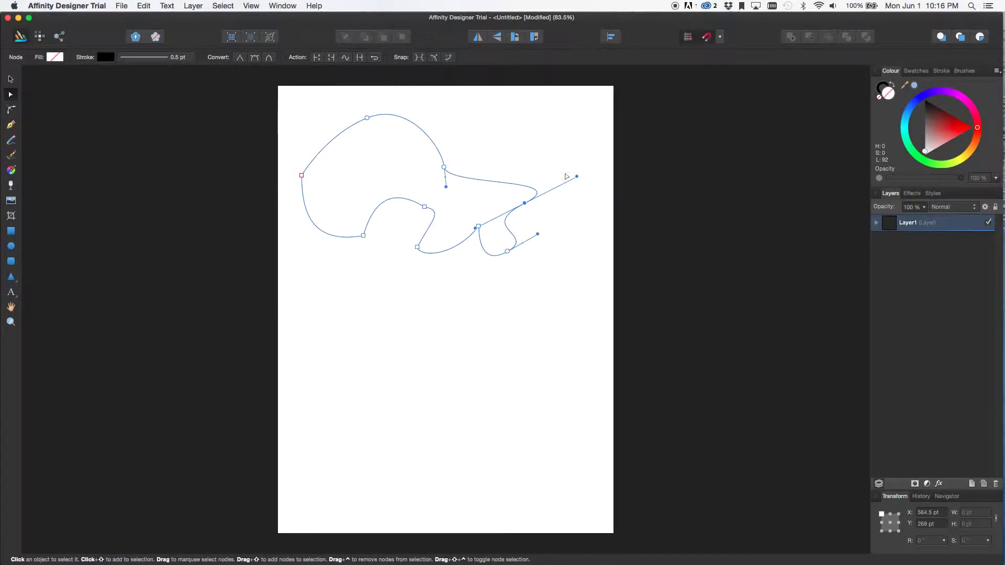
left_click_drag(444, 167, 370, 166)
left_click_drag(458, 151, 491, 130)
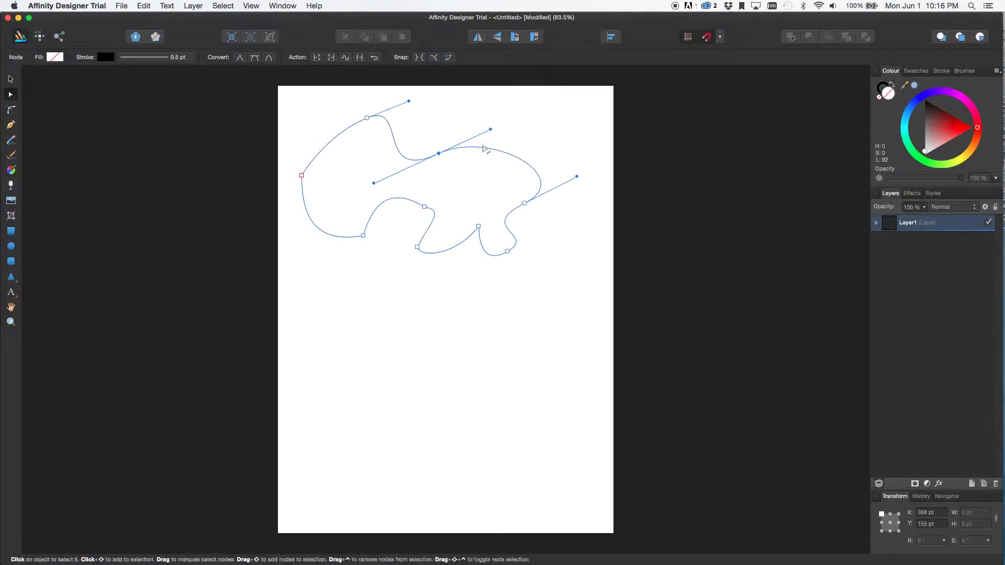
Step: Pull the lower curve segment into a new bend, then deselect the shape
left_click(474, 189)
left_click(431, 211)
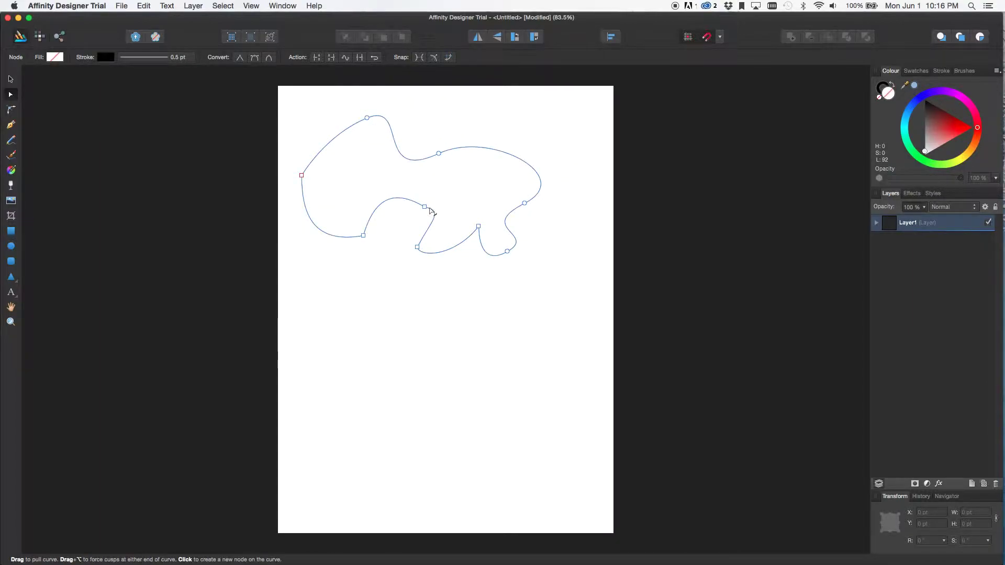
left_click_drag(431, 211, 435, 205)
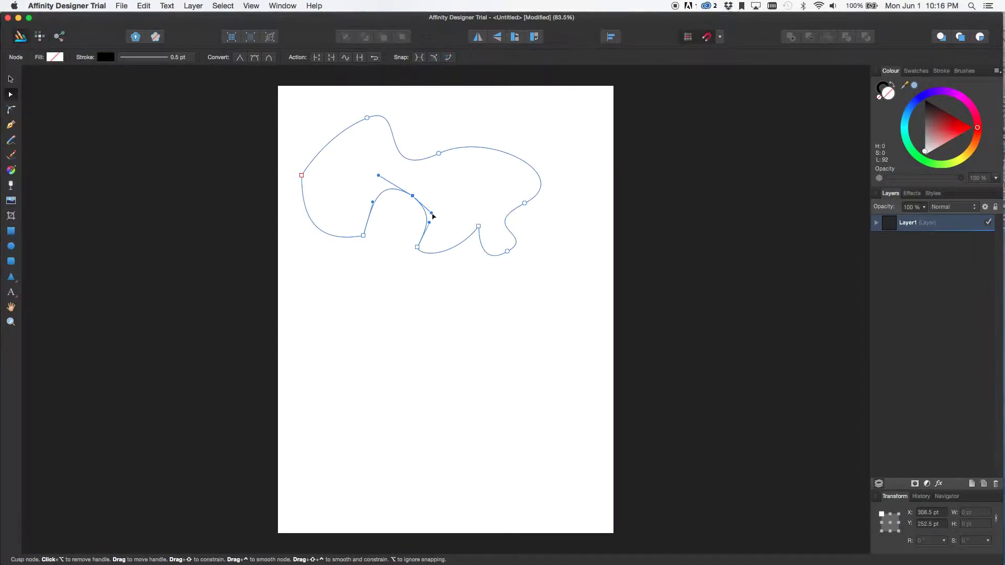
left_click(429, 205)
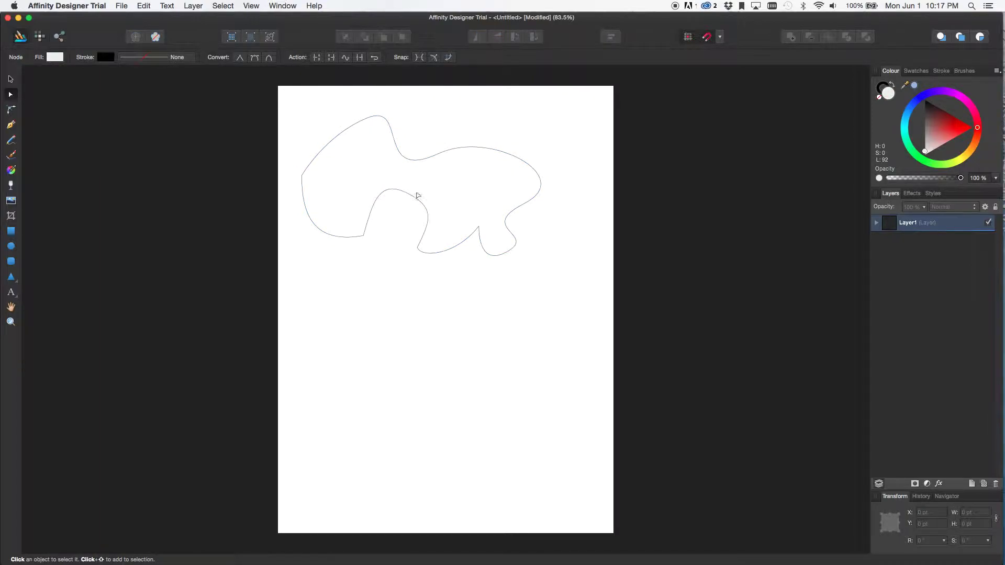
Step: Give the freeform curve a solid red fill and no stroke
left_click(11, 80)
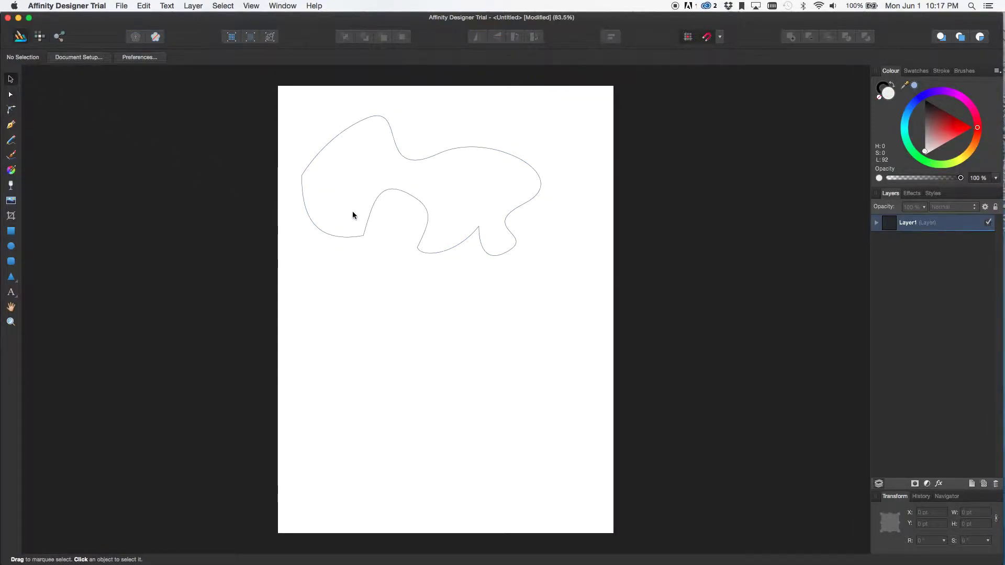
left_click(426, 211)
key("Delete")
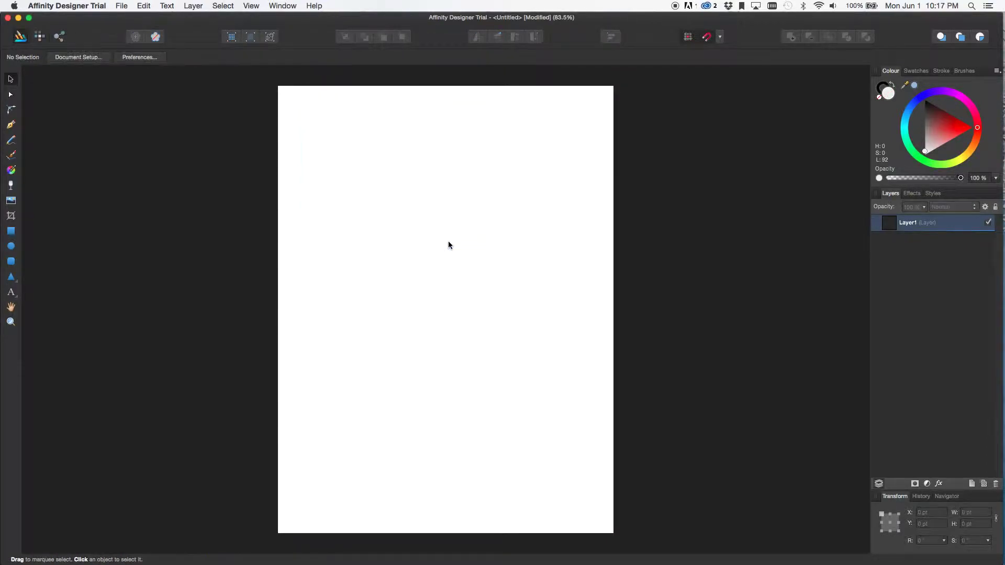
key("super+z")
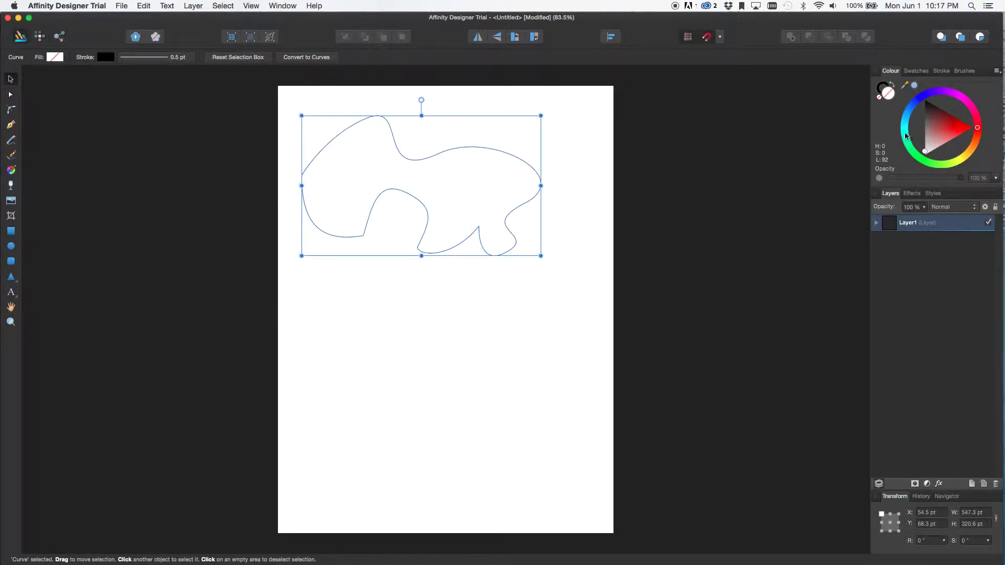
left_click_drag(938, 130, 949, 128)
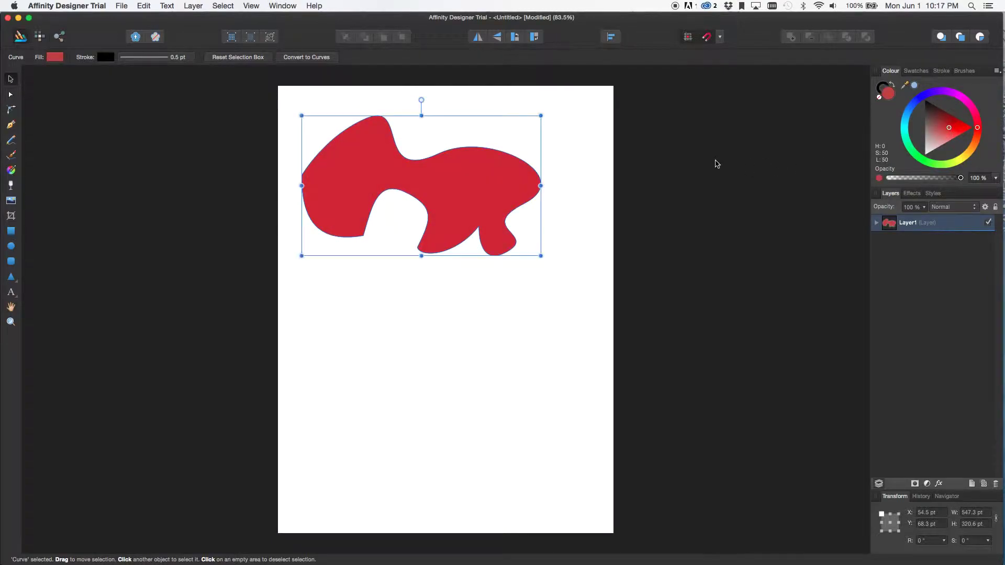
left_click(881, 98)
left_click(551, 149)
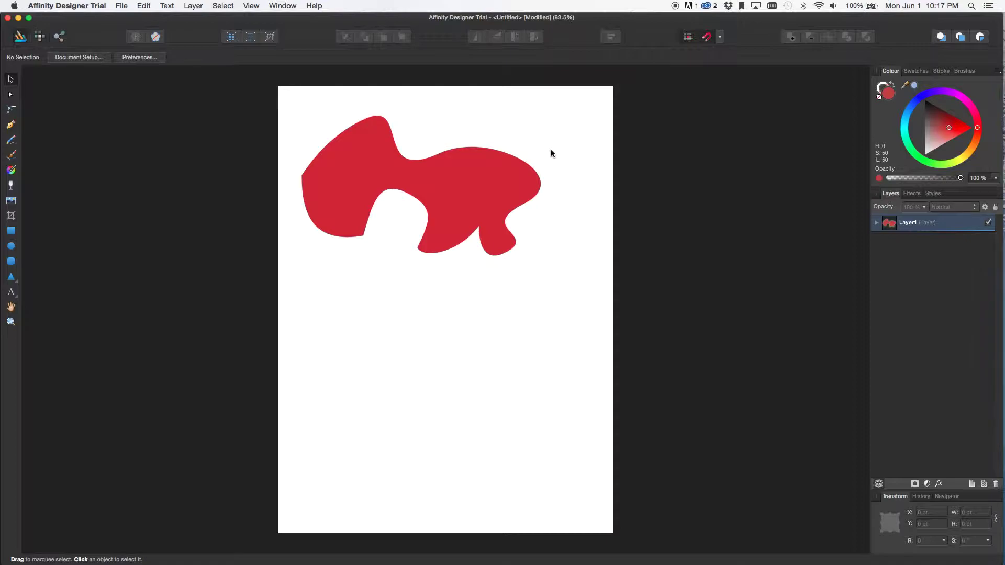
Step: Zoom in on the red blob, then fit the whole page back in view
key("z")
left_click_drag(554, 128, 358, 233)
key("super+0")
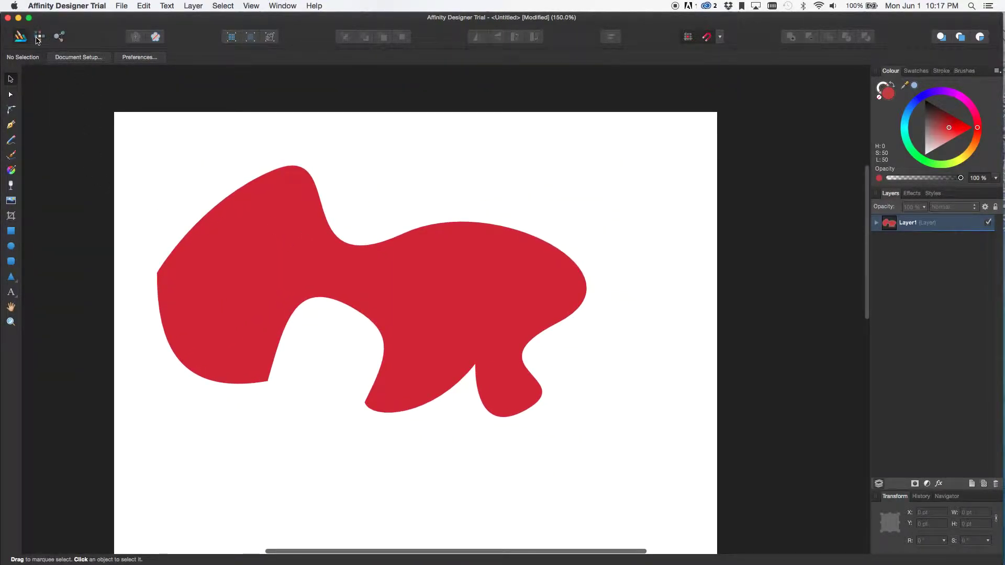
Step: Switch to the Pixel Persona and pick the Paint Brush tool
left_click(38, 40)
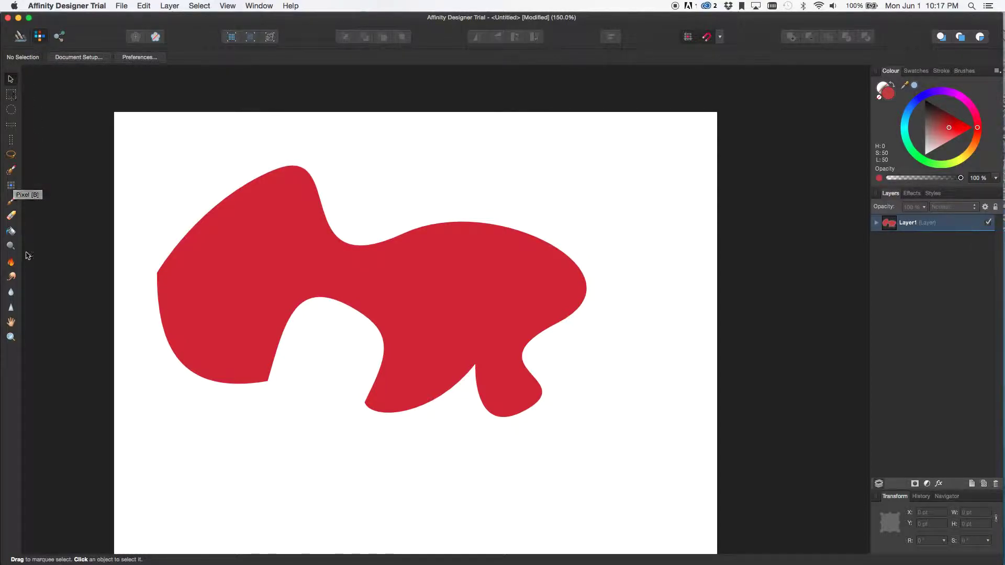
left_click(10, 204)
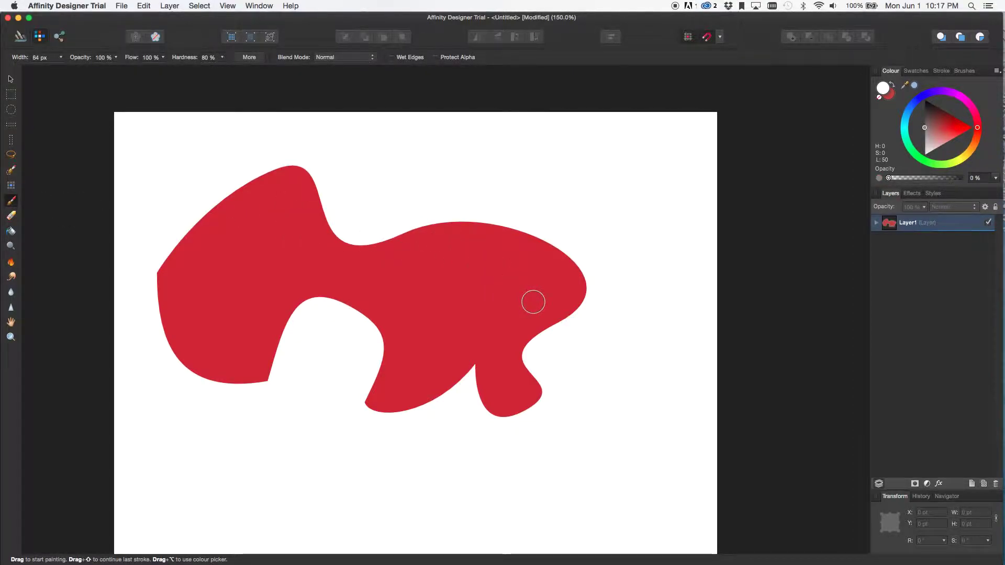
Step: Narrow the brush to 21 px, make red active, and expand Layer1 to show the Pixel layer
left_click(114, 58)
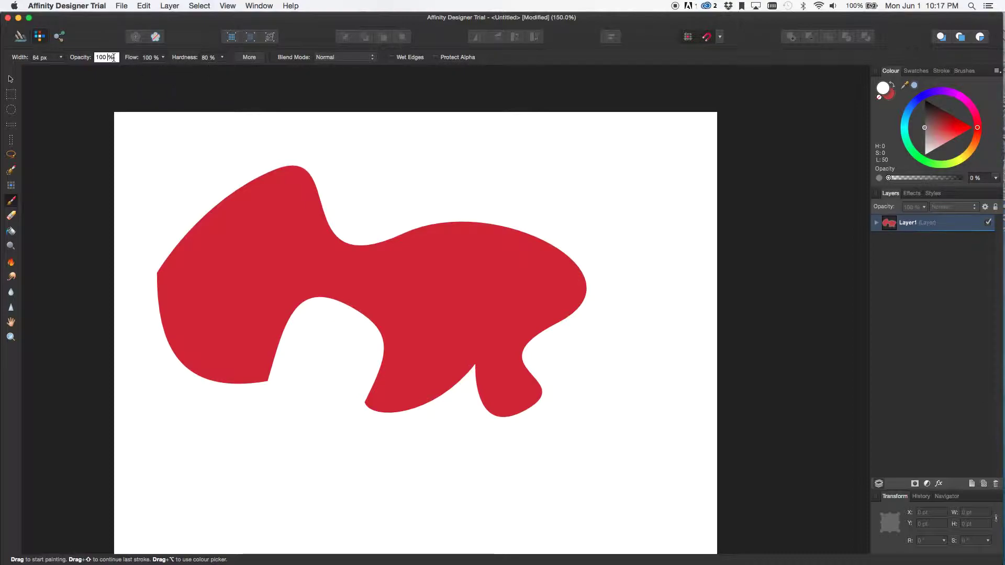
left_click(61, 58)
left_click_drag(53, 72, 36, 75)
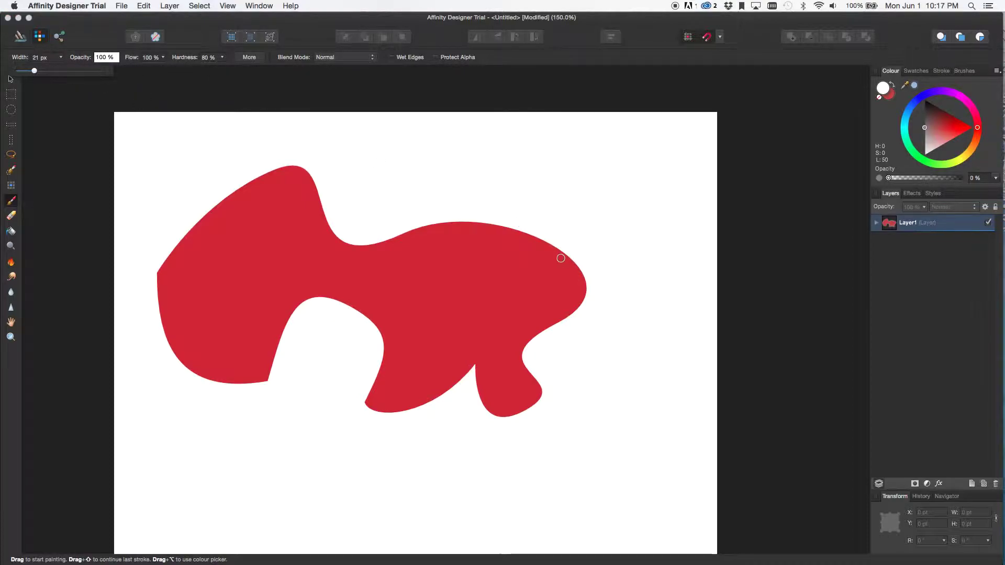
left_click(524, 404)
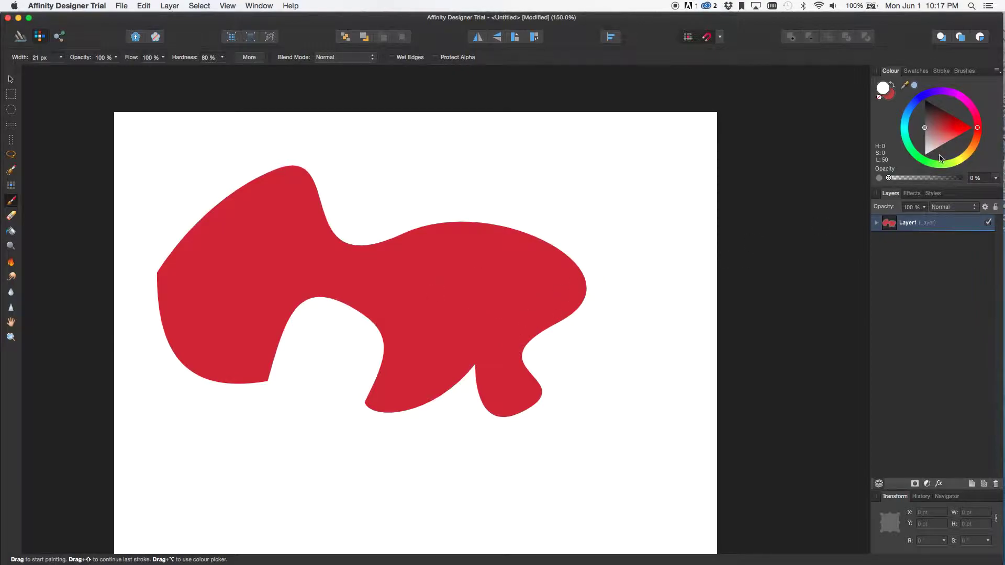
left_click(892, 85)
left_click(877, 223)
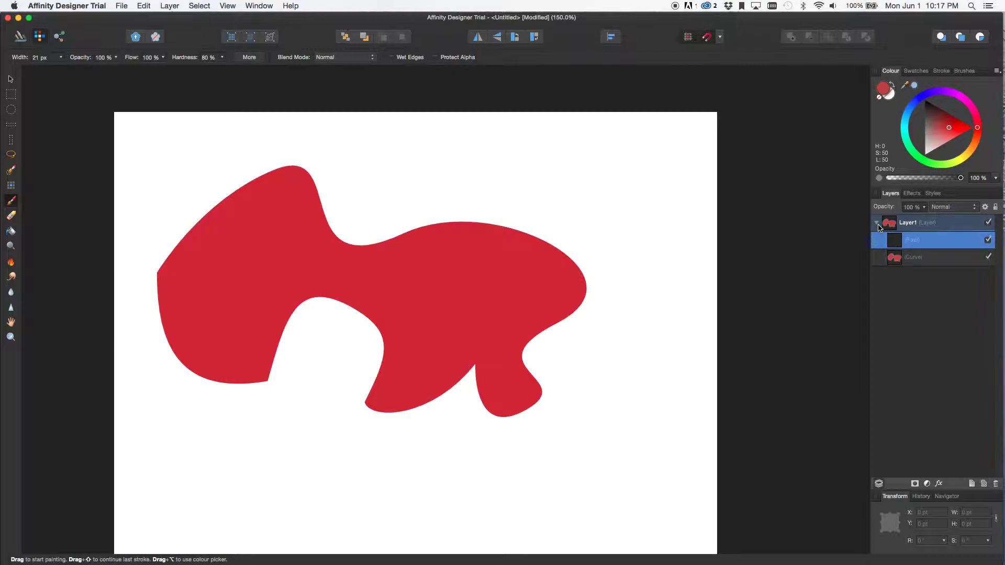
Step: On the Pixel layer, paint a looping red stroke off the red shape's right edge
left_click(892, 99)
left_click(885, 88)
left_click(877, 224)
left_click(878, 224)
left_click(930, 258)
left_click(931, 242)
mouse_move(532, 322)
left_mouse_down()
mouse_move(577, 256)
mouse_move(587, 299)
mouse_move(630, 275)
mouse_move(617, 267)
mouse_move(618, 312)
mouse_move(673, 256)
mouse_move(681, 305)
mouse_move(618, 369)
mouse_move(613, 329)
mouse_move(607, 399)
left_mouse_up()
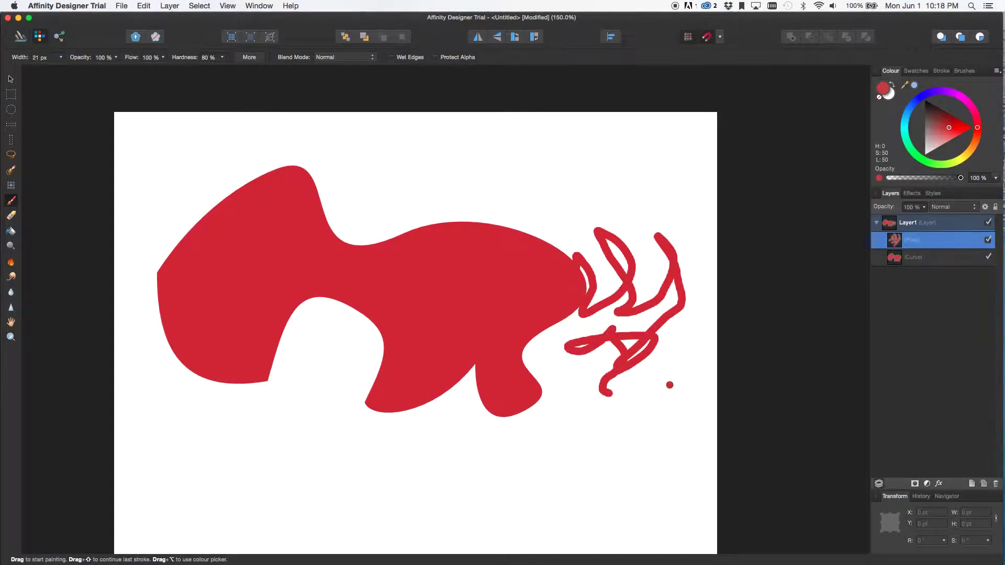
Step: Zoom in closely on the notch where the painted stroke meets the red shape
key("super+equal")
key("super+equal")
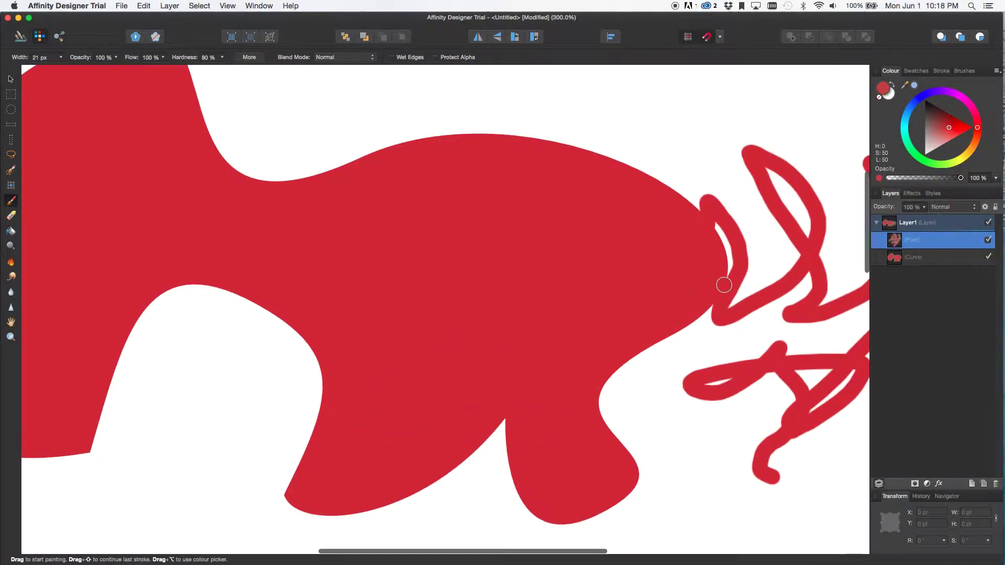
left_click_drag(723, 285, 627, 284)
scroll(620, 258, "up", 5)
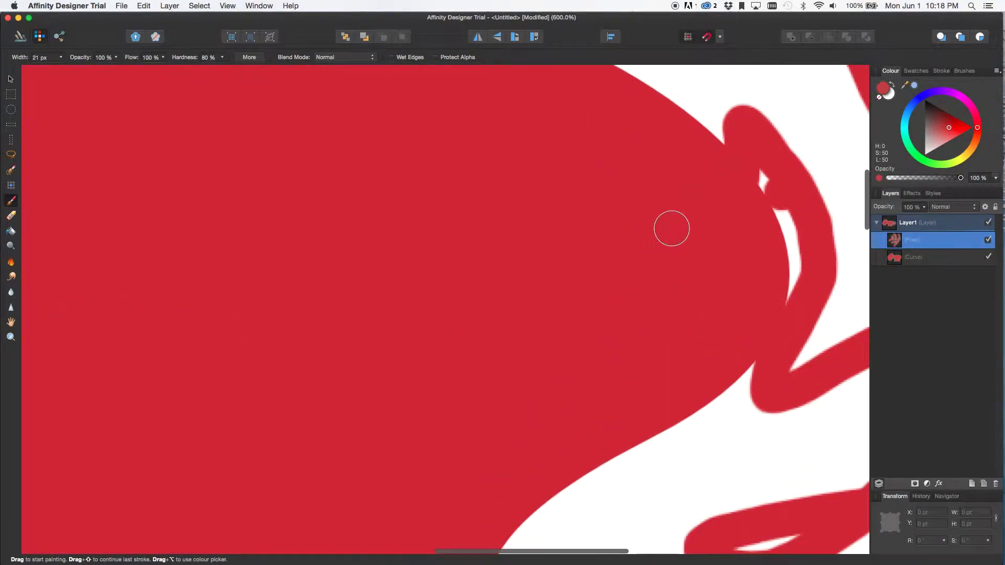
key("z")
left_click_drag(621, 180, 484, 360)
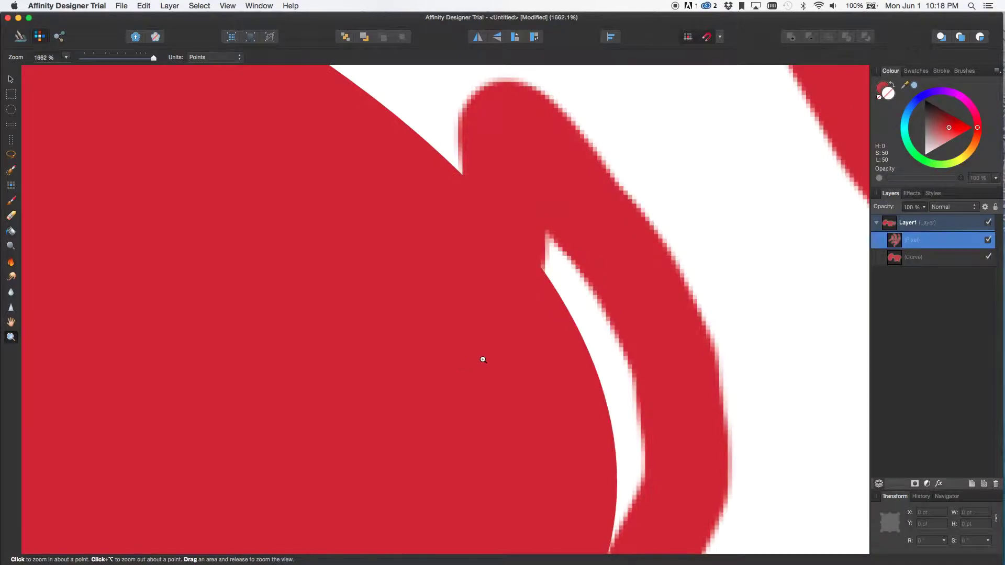
left_click_drag(768, 253, 433, 463)
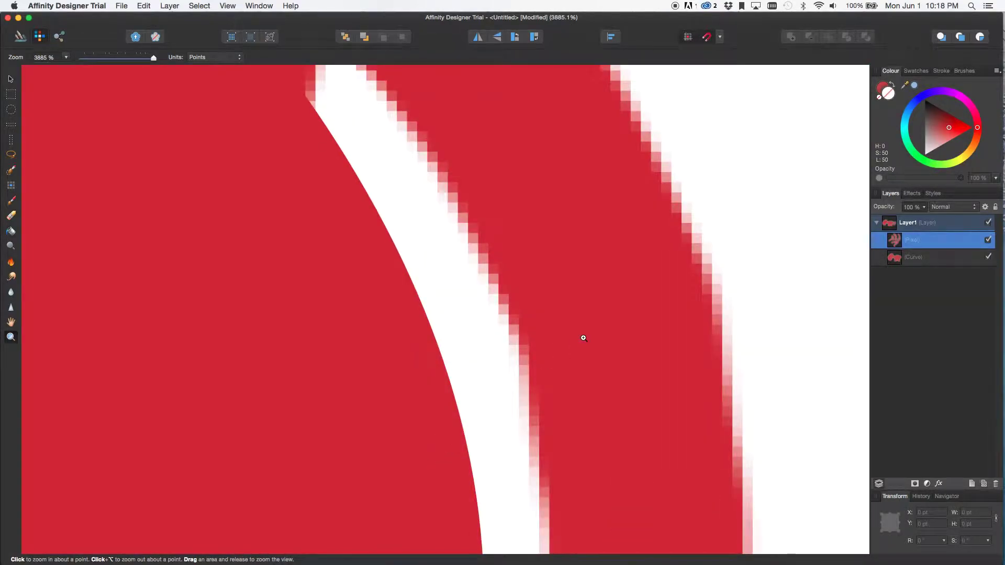
Step: Select the Pixel layer, nudge it right and up then slightly back left, and lower its opacity
key("v")
left_click(426, 328)
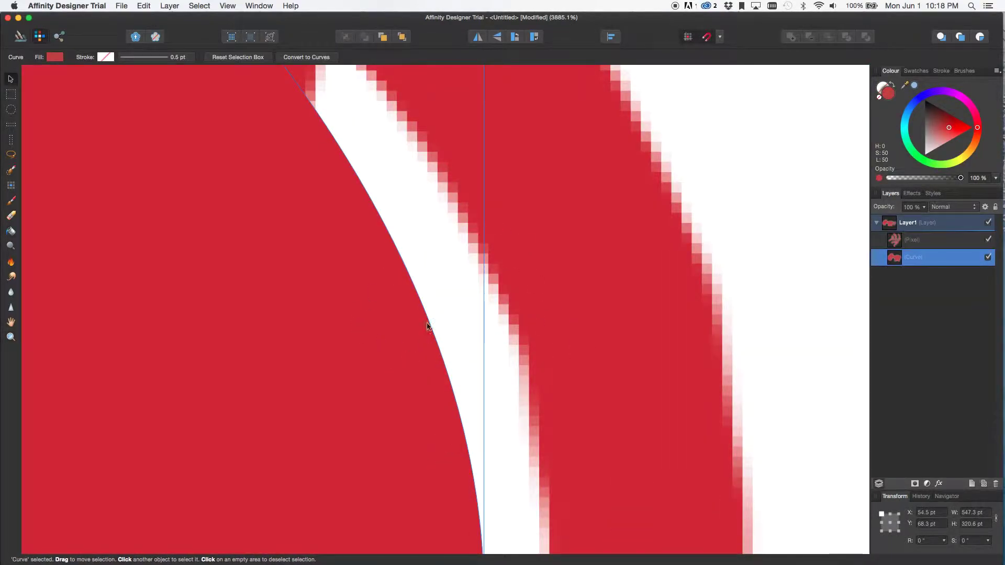
left_click(567, 252)
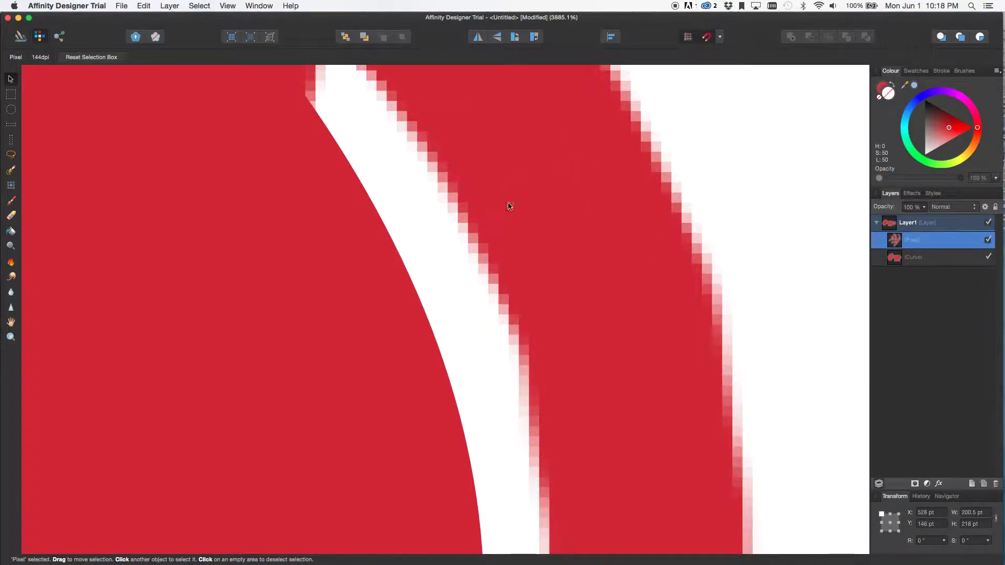
left_click_drag(580, 257, 678, 231)
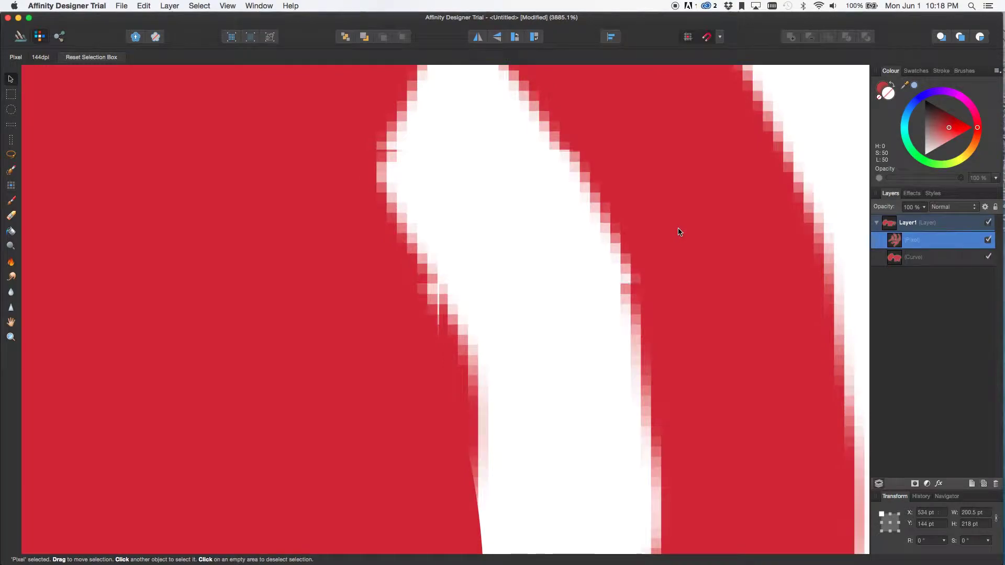
mouse_move(597, 252)
left_mouse_down()
mouse_move(514, 267)
mouse_move(587, 247)
left_mouse_up()
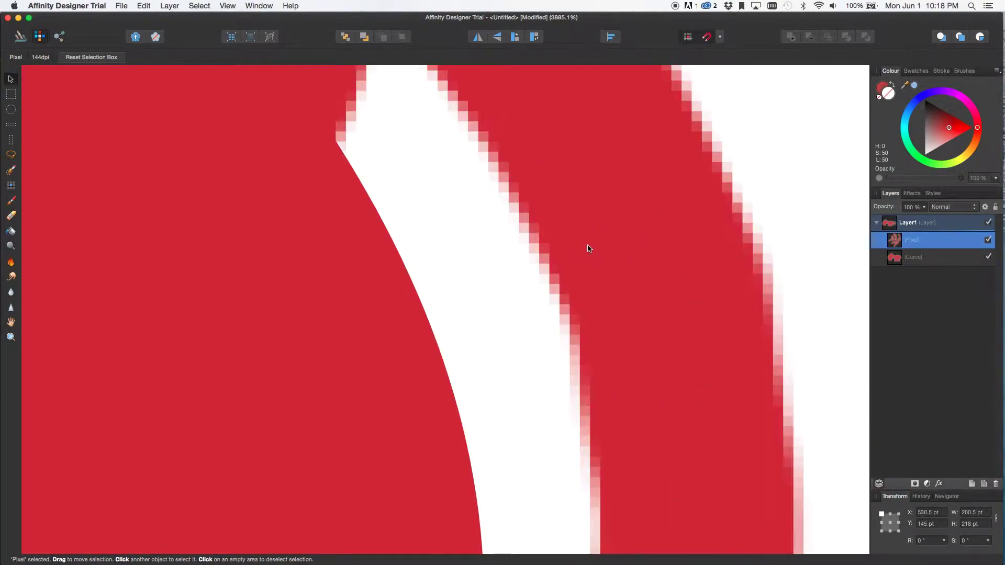
left_click_drag(925, 207, 958, 222)
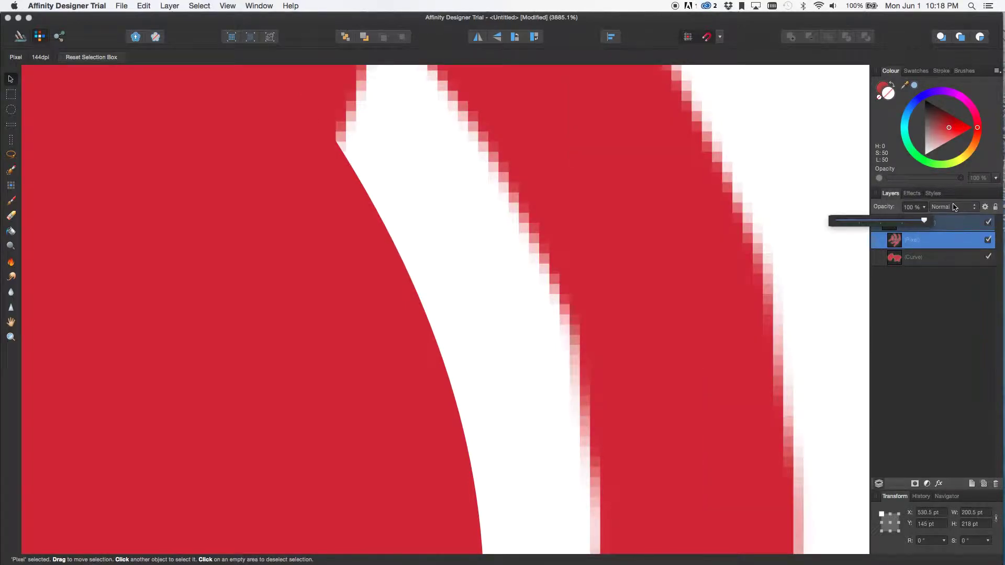
left_click(953, 207)
left_click(951, 231)
key("super+d")
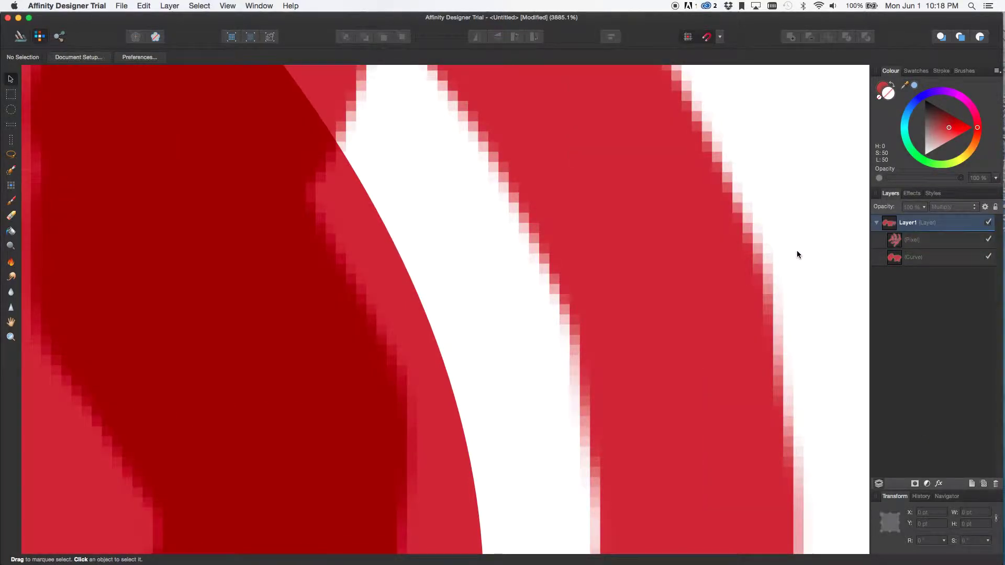
key("super+minus")
key("super+minus")
key("super+minus")
key("super+minus")
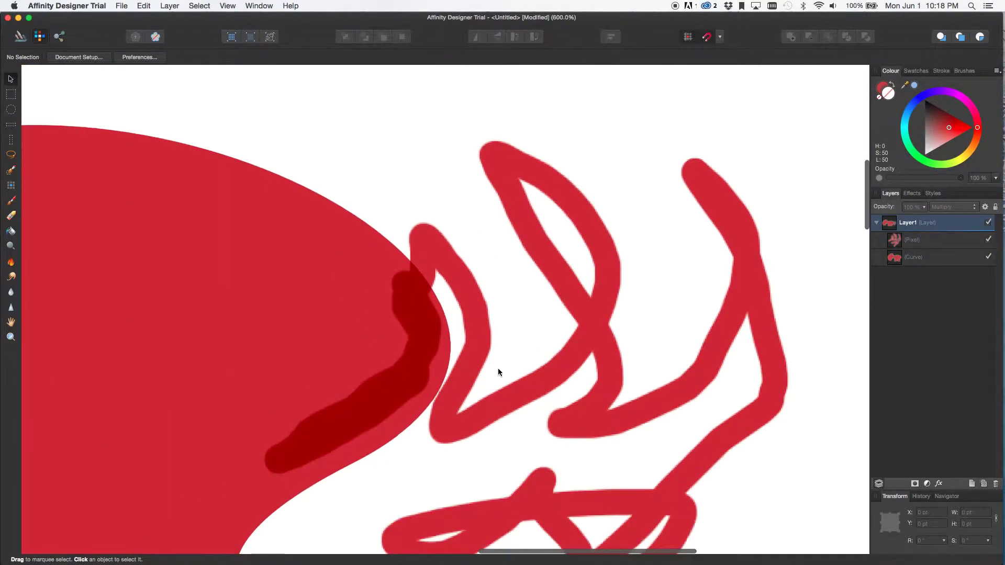
left_click_drag(498, 373, 464, 402)
key("super+minus")
key("super+minus")
key("super+minus")
key("super+minus")
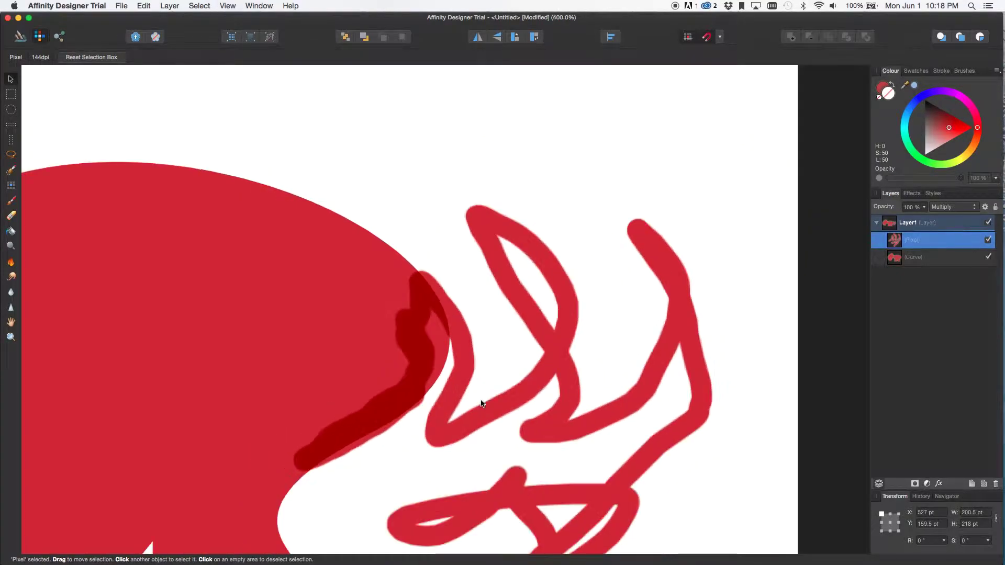
key("super+d")
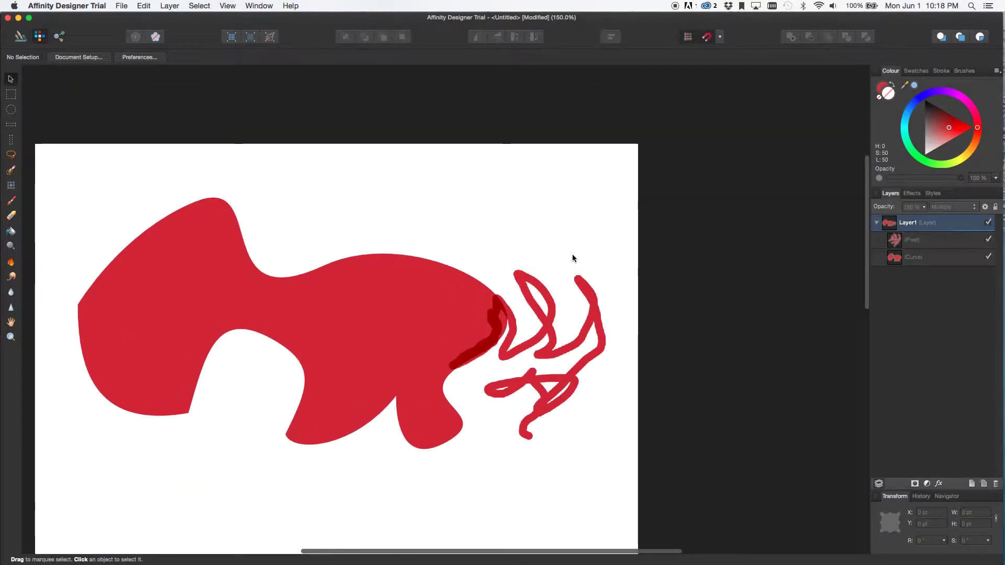
key("super+plus")
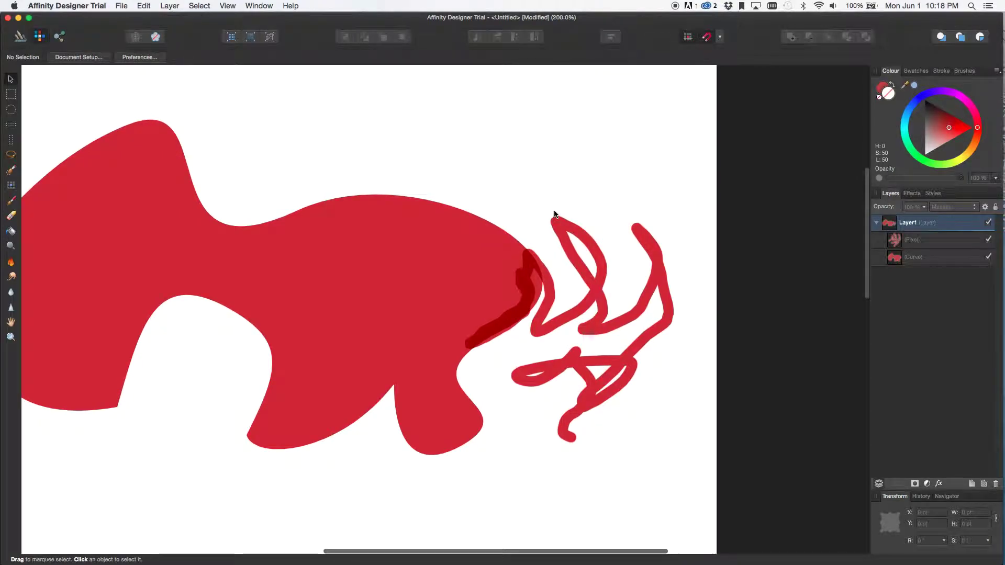
left_click(587, 273)
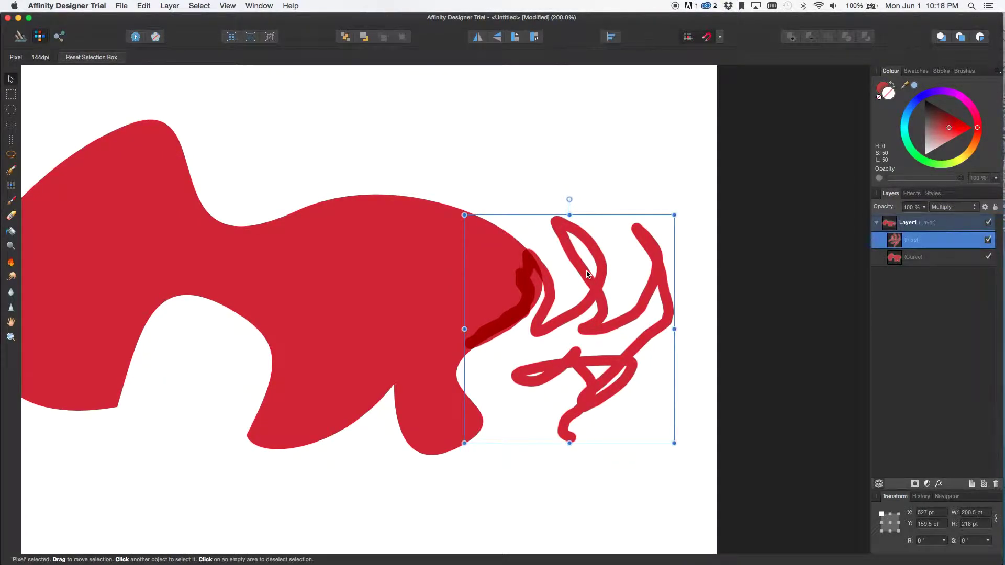
scroll(587, 274, "left", 3)
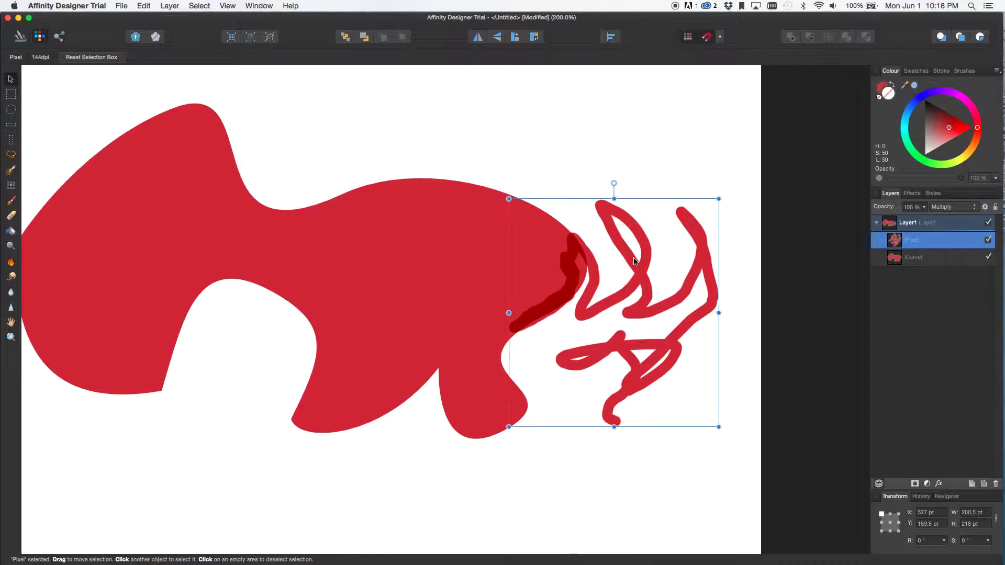
left_click(586, 194)
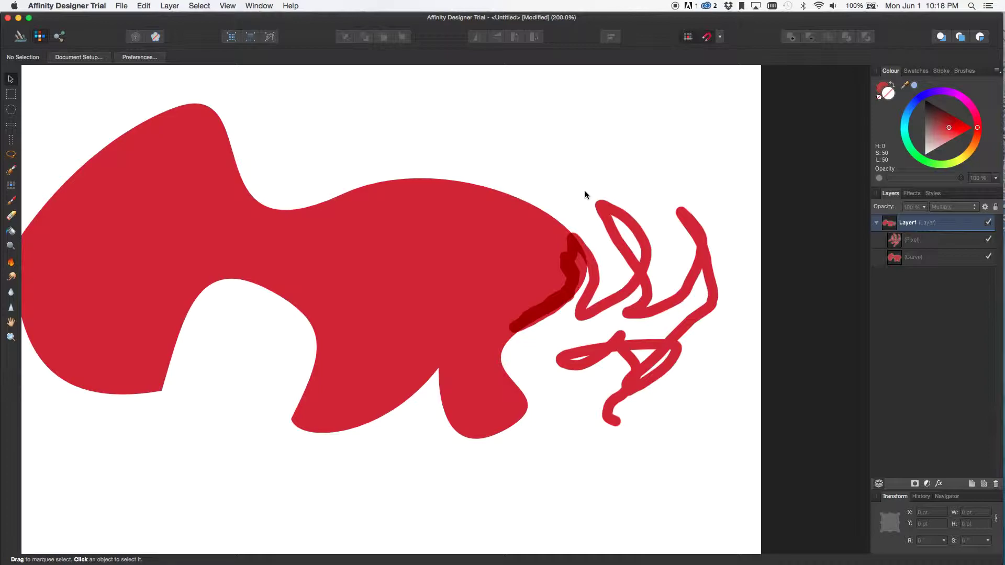
left_click(56, 36)
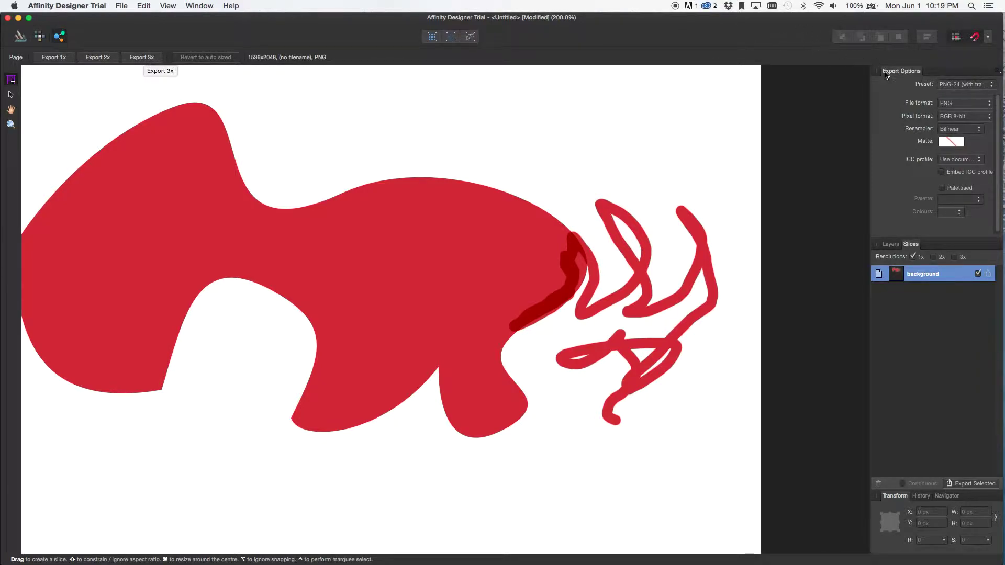
left_click(972, 84)
left_click(904, 93)
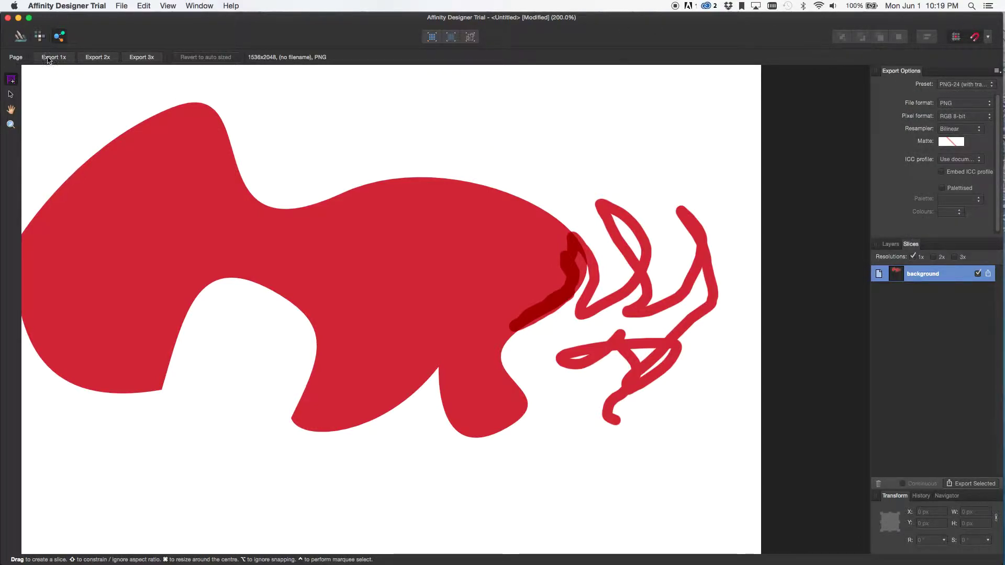
left_click(20, 35)
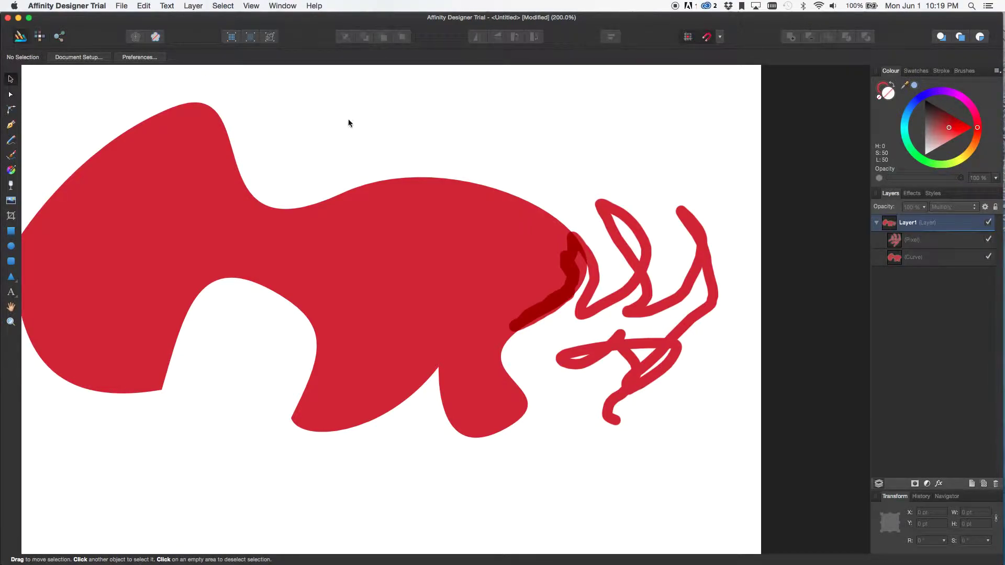
Step: Delete the scribbled Pixel layer and the red fish curve, leaving a blank page in view
left_click(643, 255)
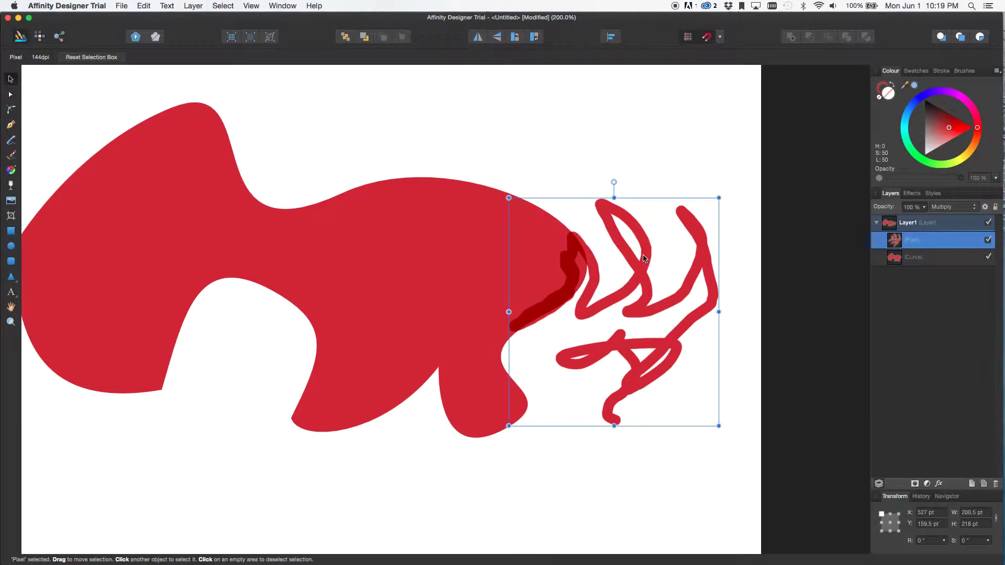
key("BackSpace")
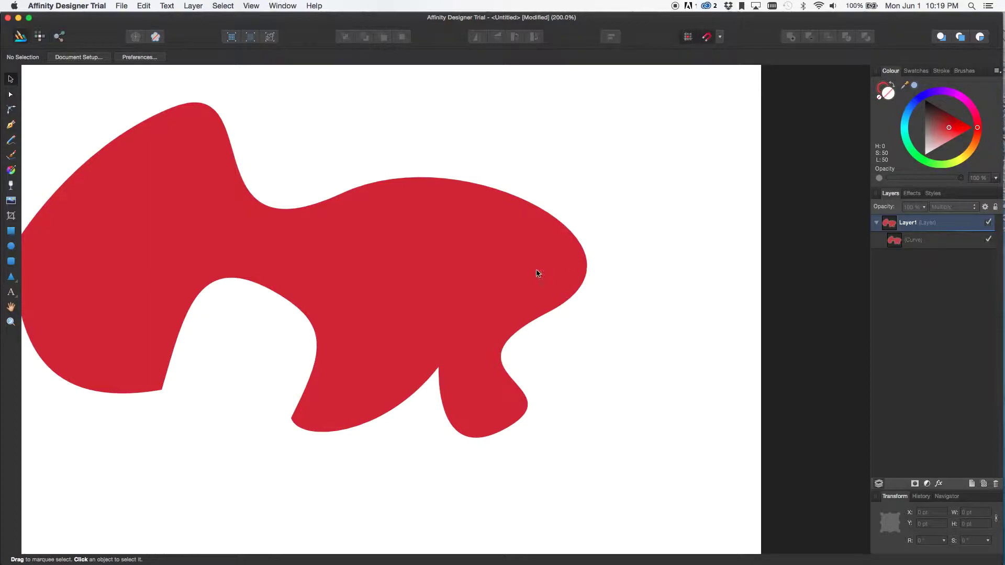
left_click(536, 272)
key("BackSpace")
key("super+minus")
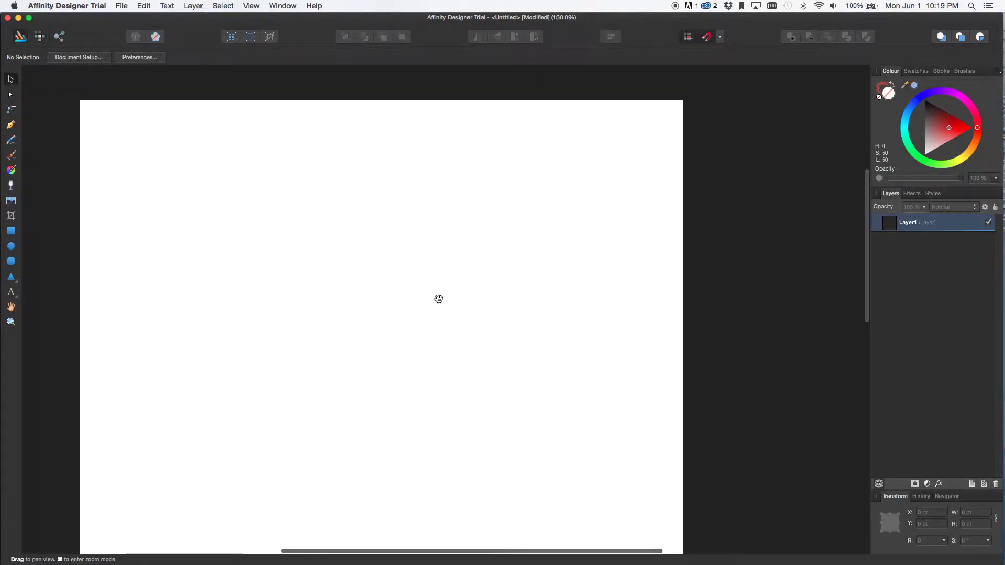
left_click_drag(437, 299, 497, 277)
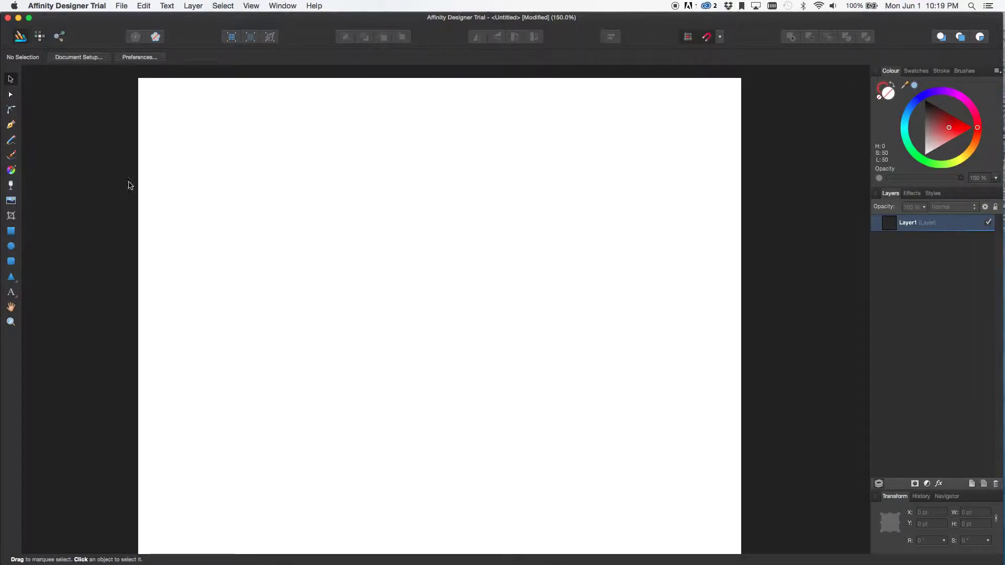
Step: Draw a closed eight-corner polygon with the Pen tool near the upper middle of the page
left_click(11, 125)
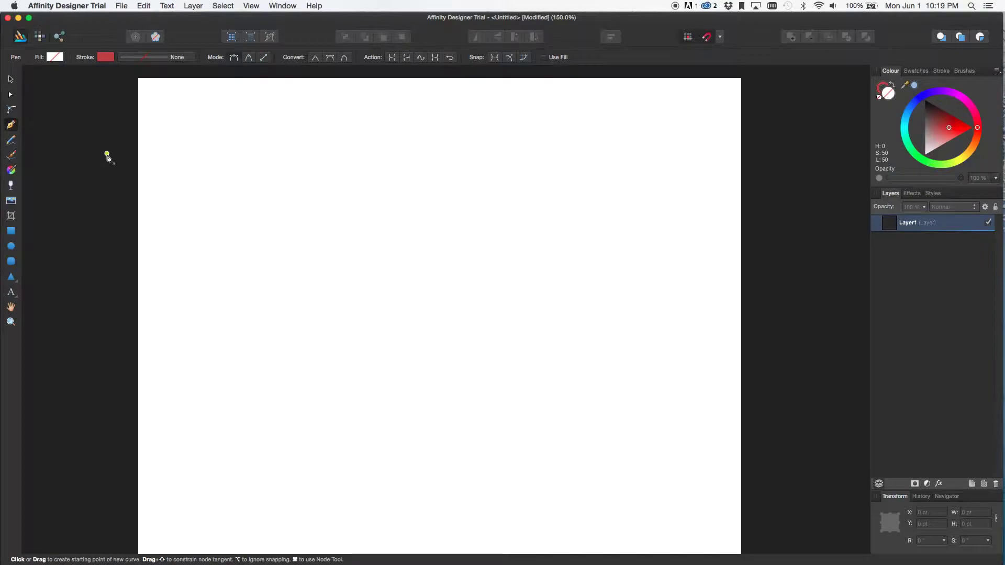
left_click(362, 237)
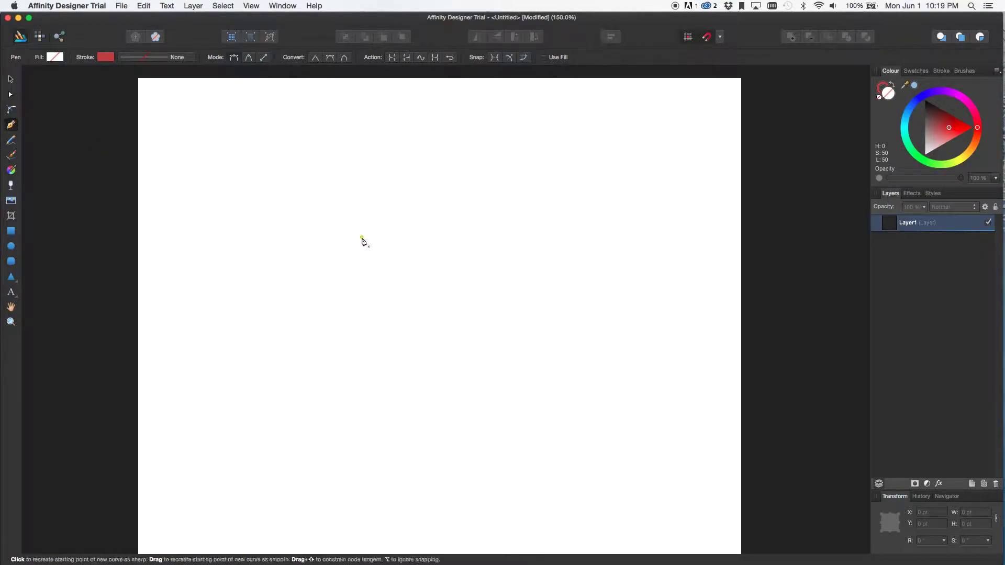
left_click(340, 287)
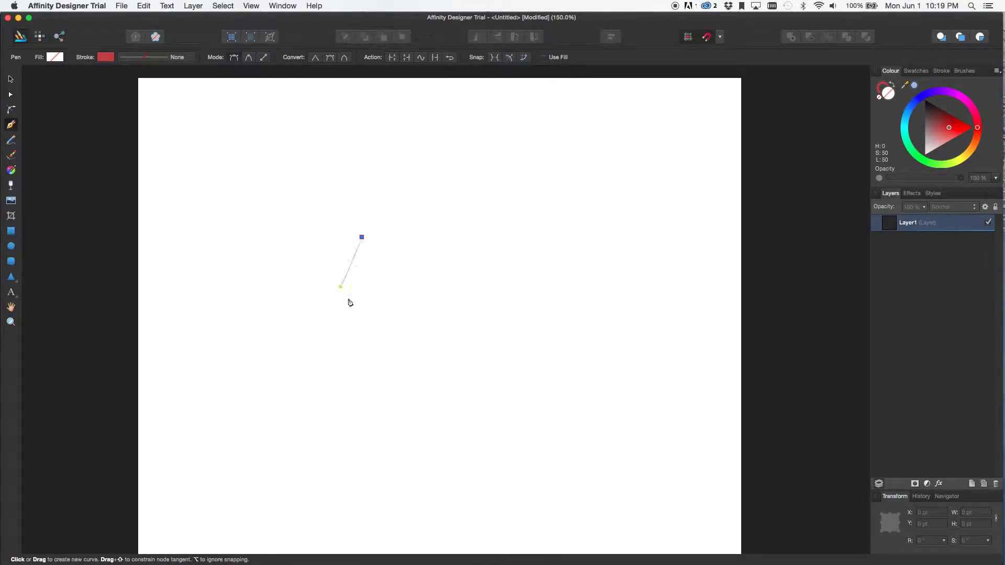
left_click(378, 337)
left_click(429, 341)
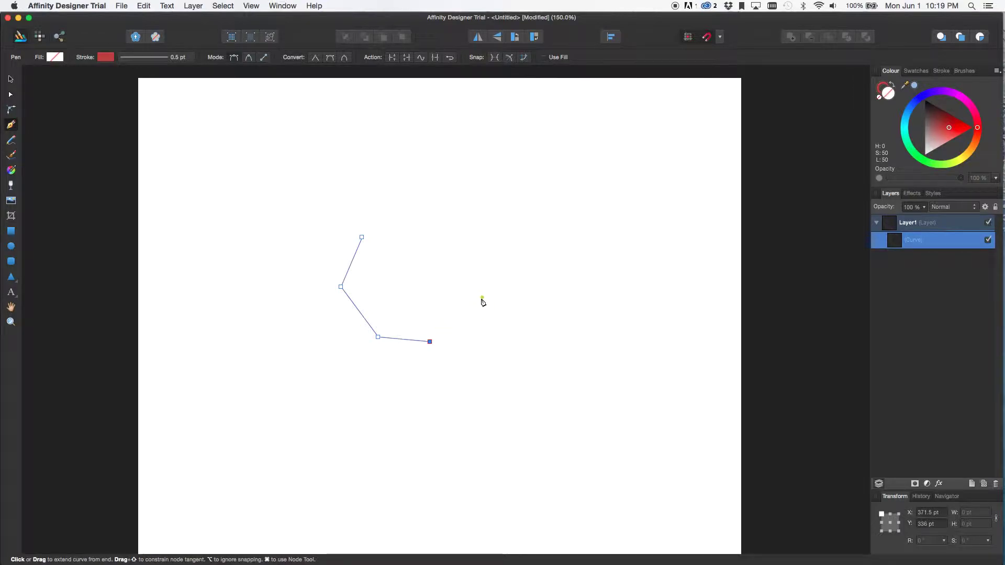
left_click(478, 306)
left_click(488, 238)
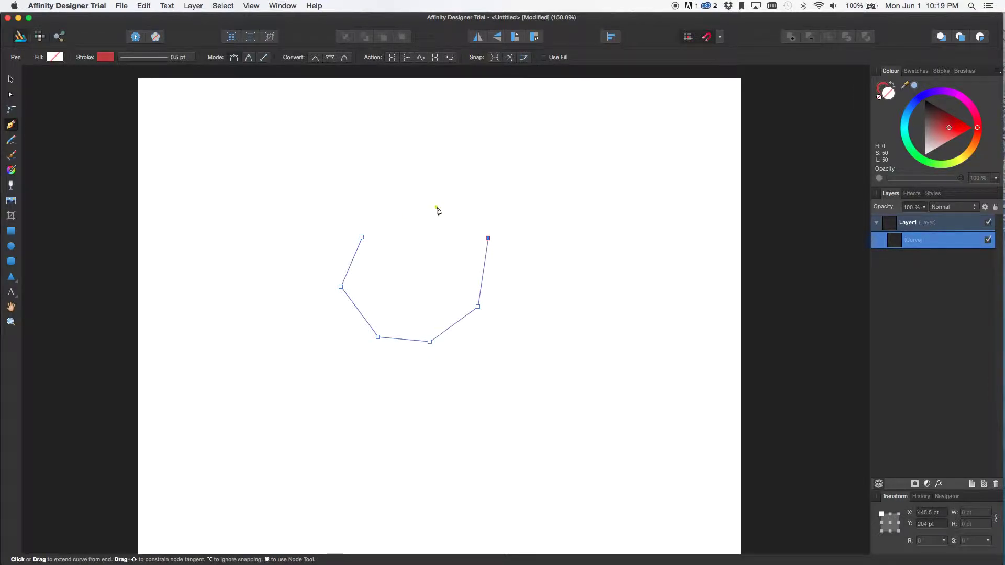
left_click(437, 207)
left_click(401, 206)
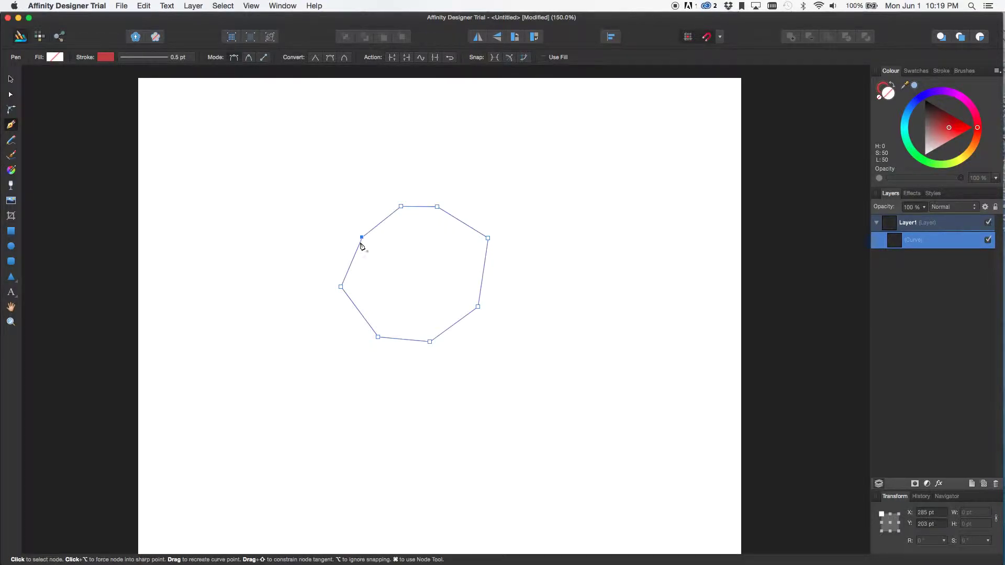
left_click(363, 238)
Step: Pull the polygon's upper-left corner slightly up and its right corner slightly inward
key("v")
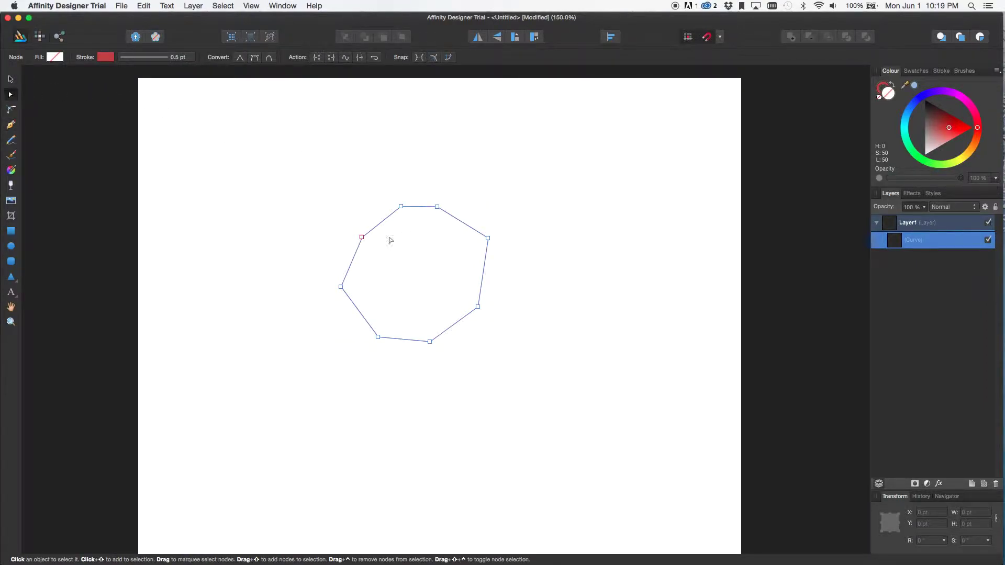
left_click_drag(362, 237, 358, 225)
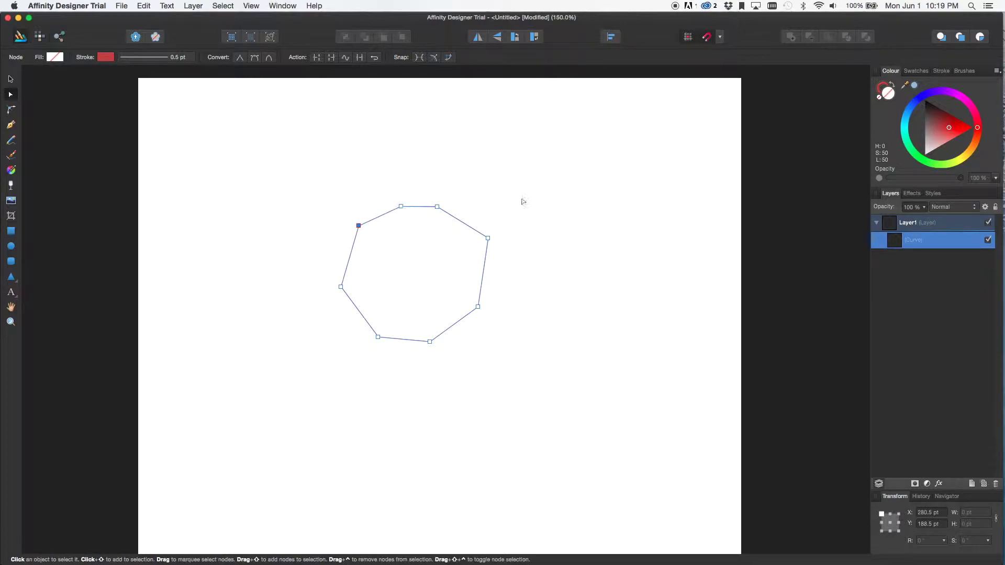
left_click_drag(488, 238, 478, 236)
left_click(513, 229)
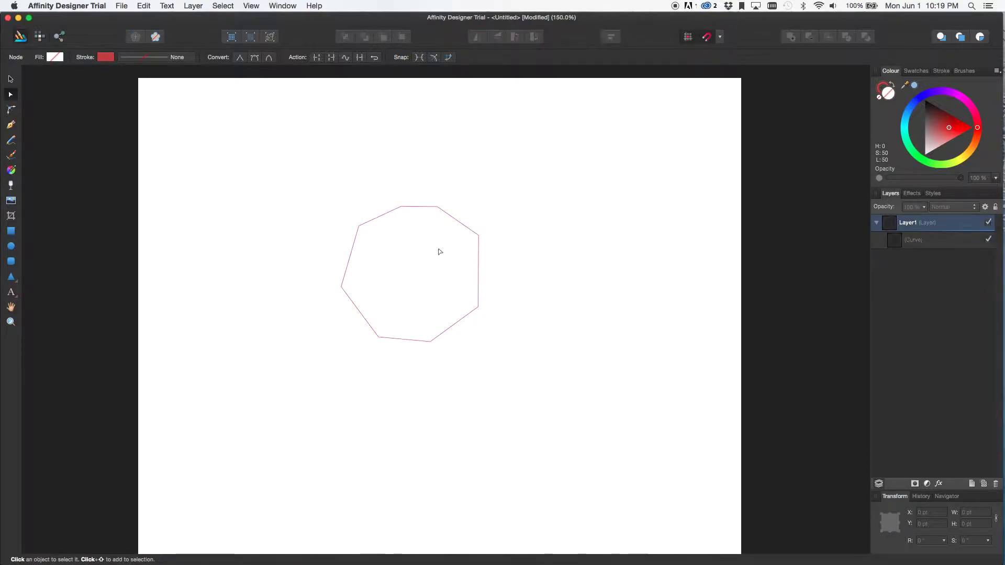
Step: Swap the polygon's red stroke into a fill with no outline and darken it to deep red
left_click(8, 79)
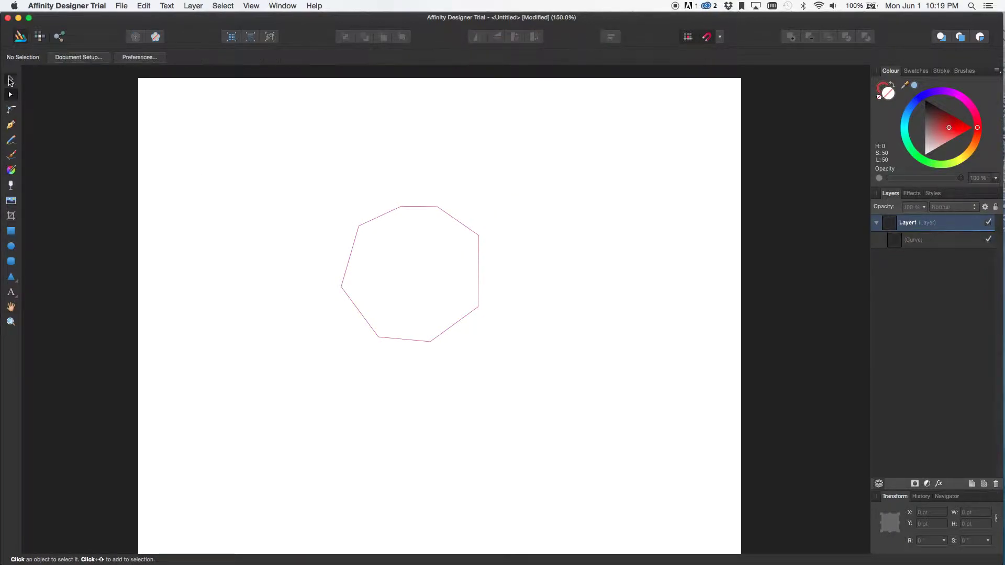
left_click_drag(529, 213, 435, 279)
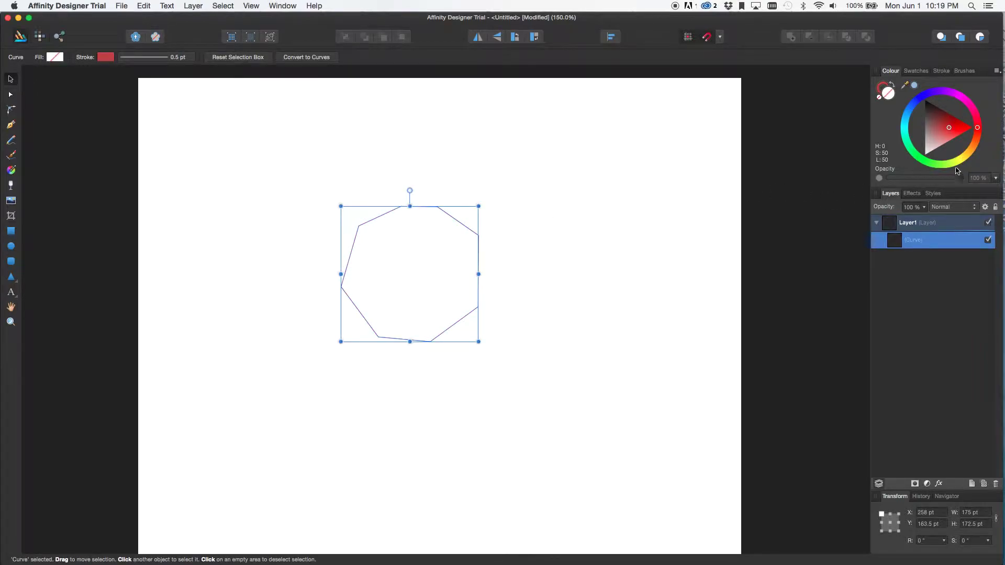
left_click(892, 88)
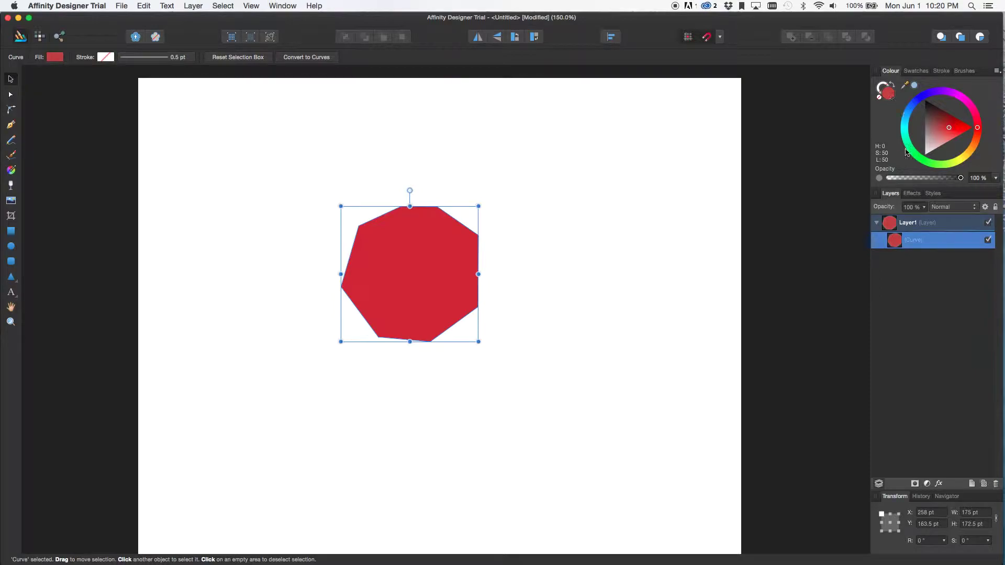
left_click(877, 223)
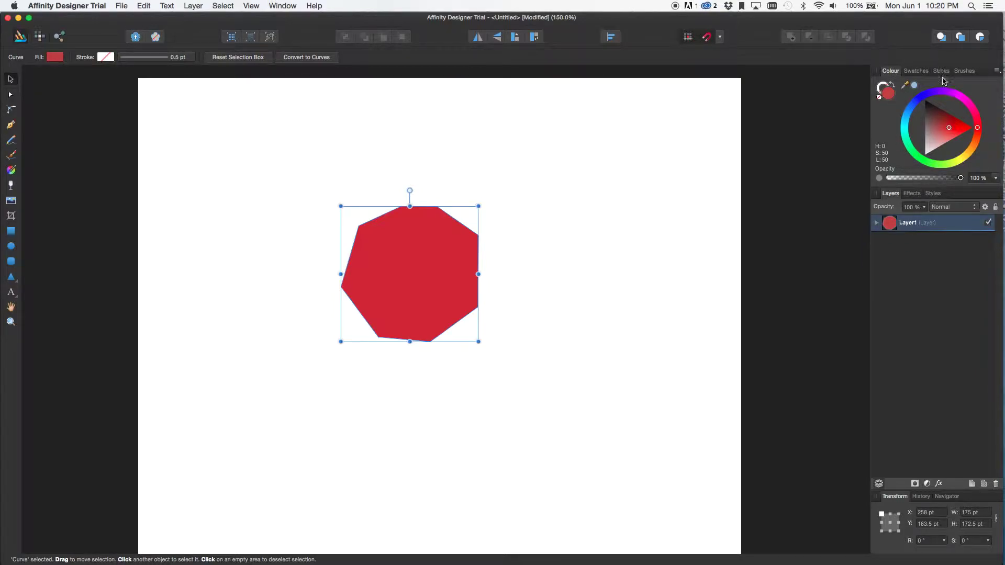
mouse_move(946, 123)
left_mouse_down()
mouse_move(938, 131)
mouse_move(948, 120)
left_mouse_up()
left_click(724, 241)
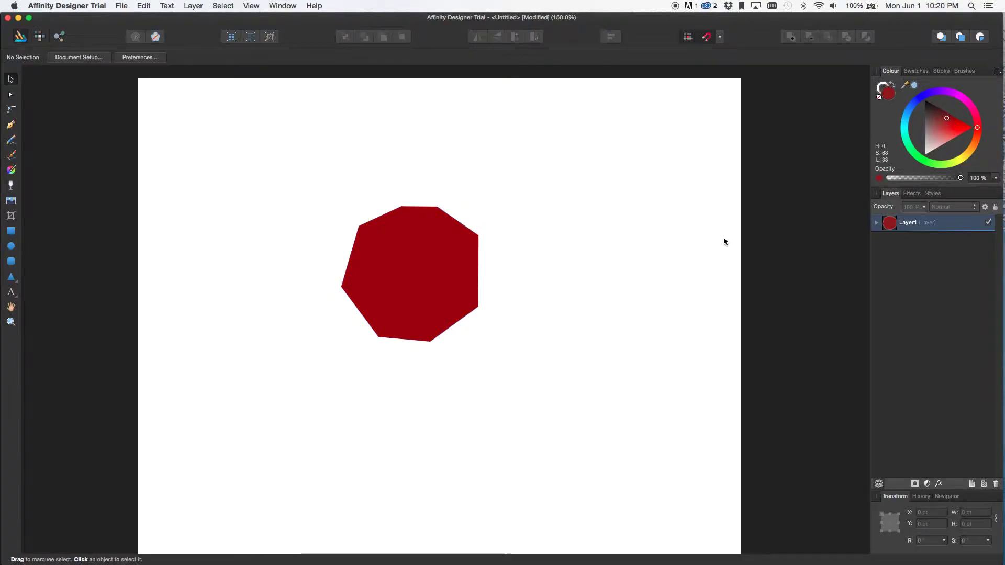
key("p")
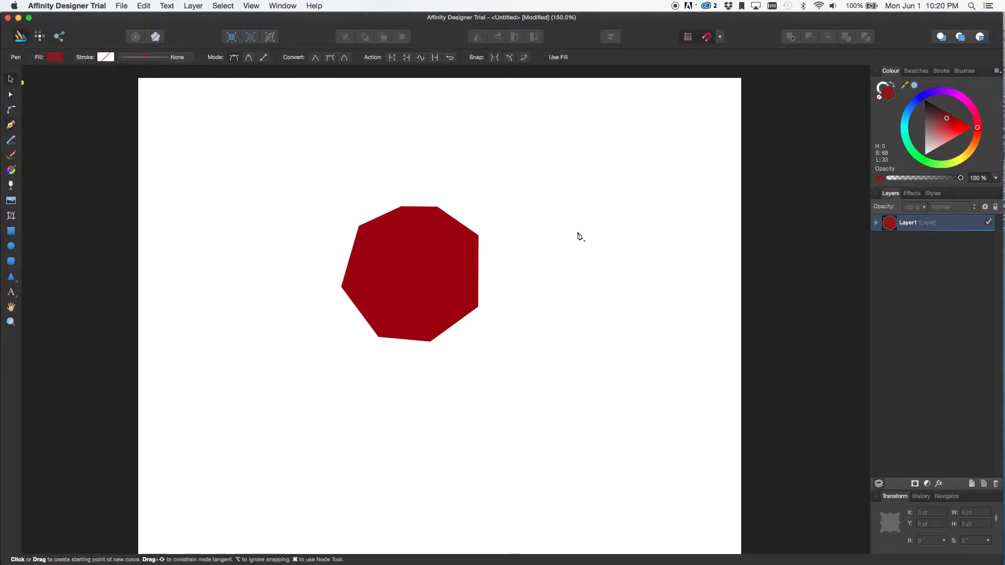
Step: Draw a small closed triangle on the heptagon's top edge with the Pen tool
left_click(403, 211)
left_click(434, 211)
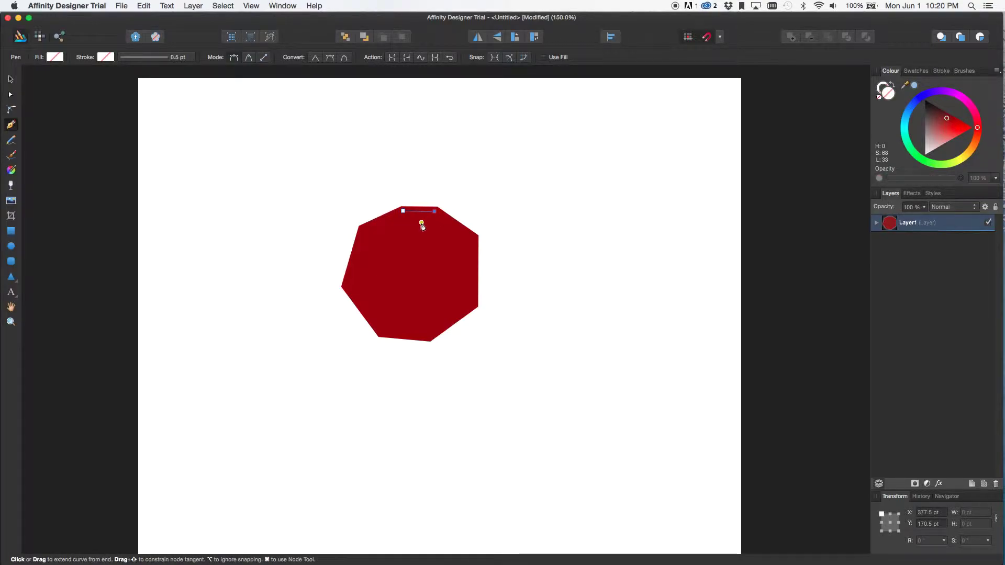
left_click(415, 227)
left_click(404, 211)
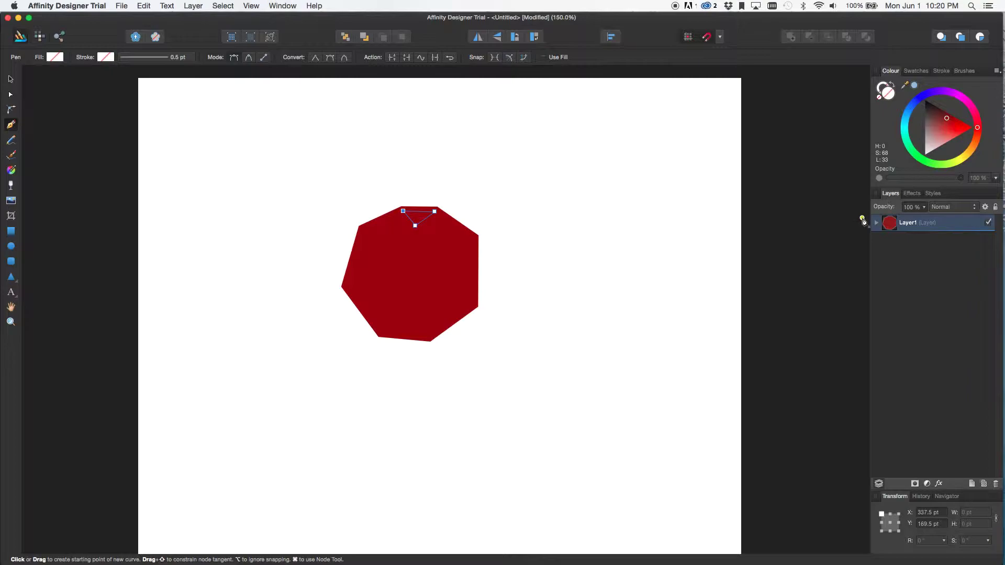
Step: Fill the triangle black at 20% opacity with Multiply blending
left_click(962, 128)
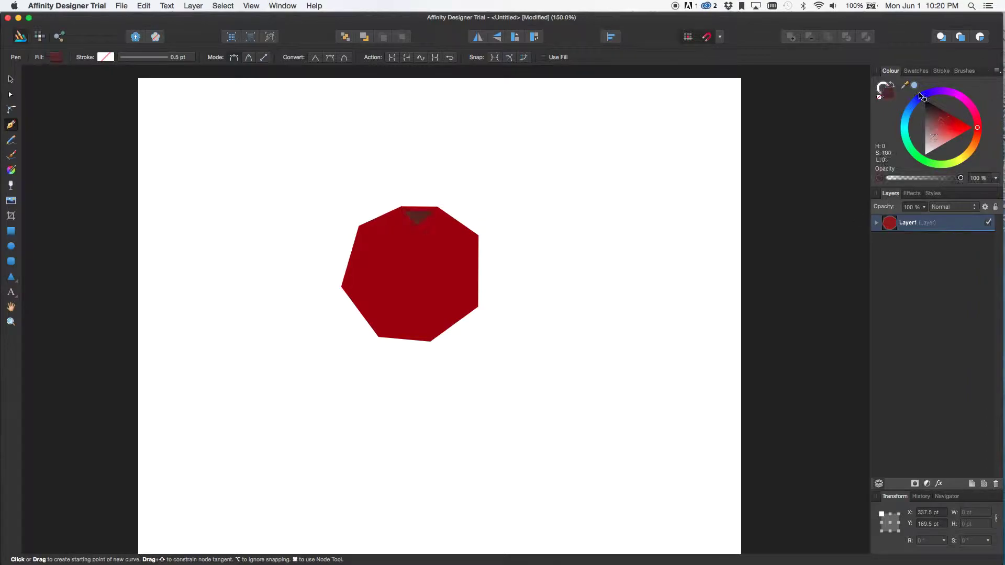
left_click(920, 210)
left_click_drag(925, 207, 873, 202)
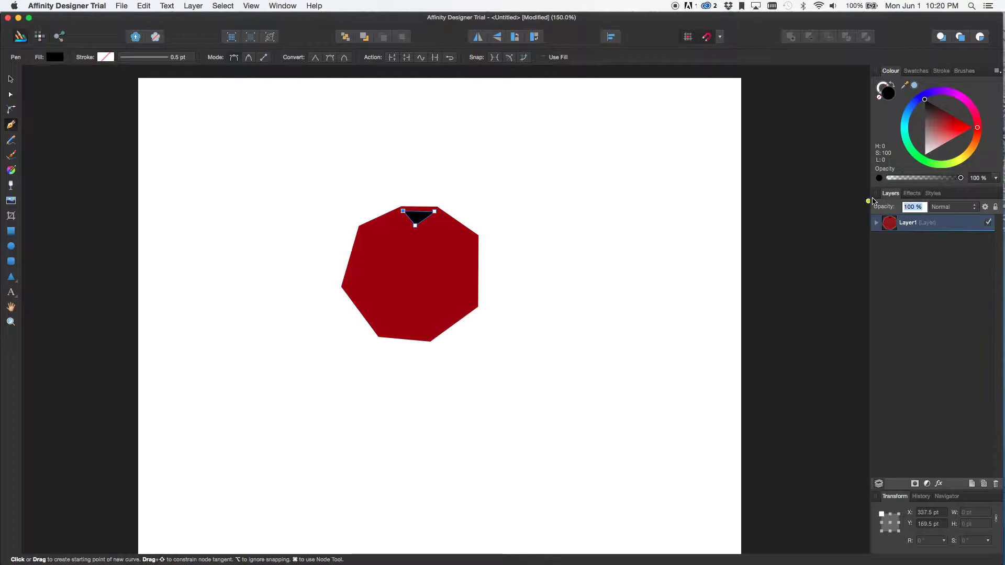
key("Return")
left_click(954, 208)
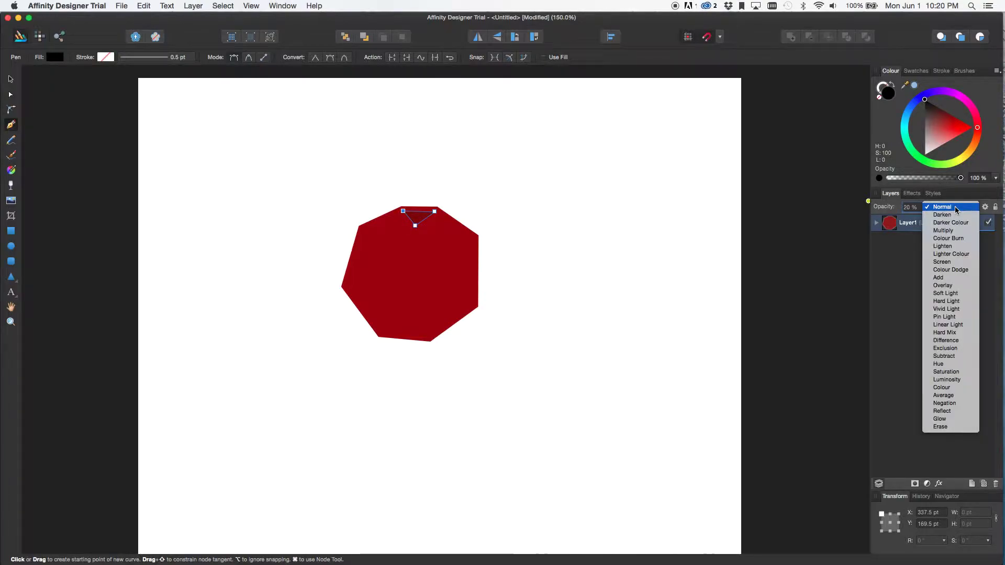
left_click(946, 230)
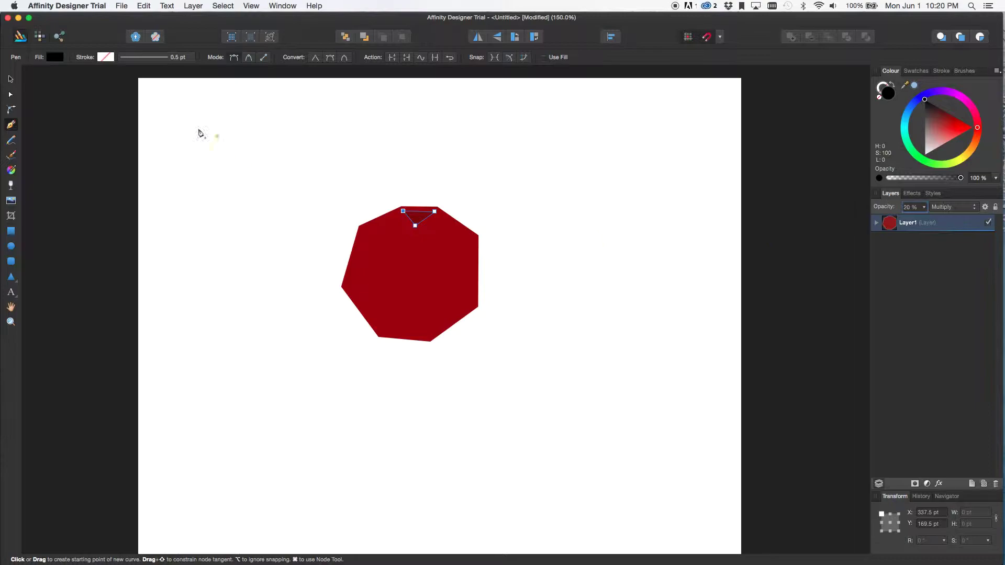
left_click(12, 78)
left_click(377, 155)
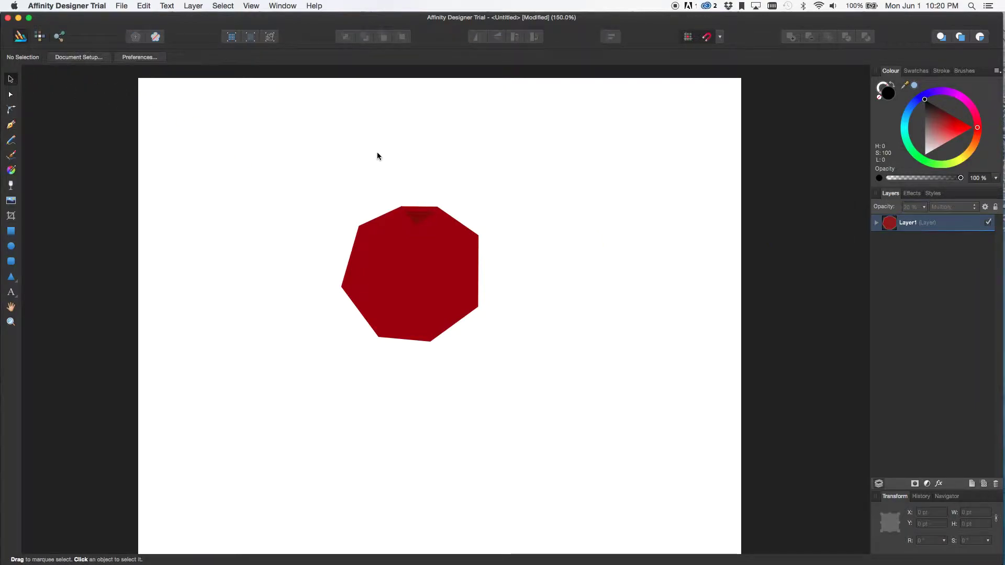
Step: Zoom in and curve the triangle's sides and raise its bottom node into a flat oval
key("z")
left_click_drag(531, 182, 303, 385)
key("a")
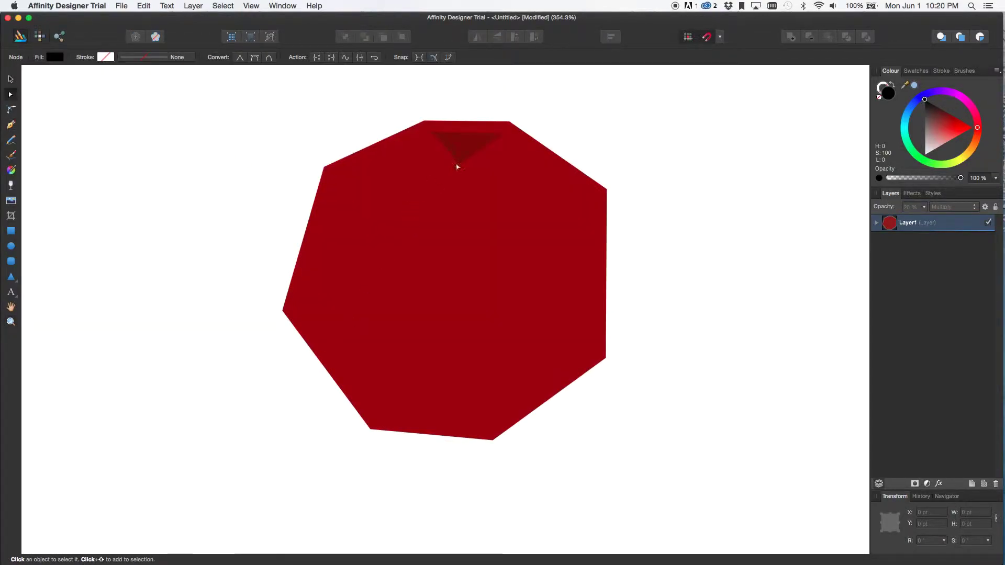
left_click(478, 153)
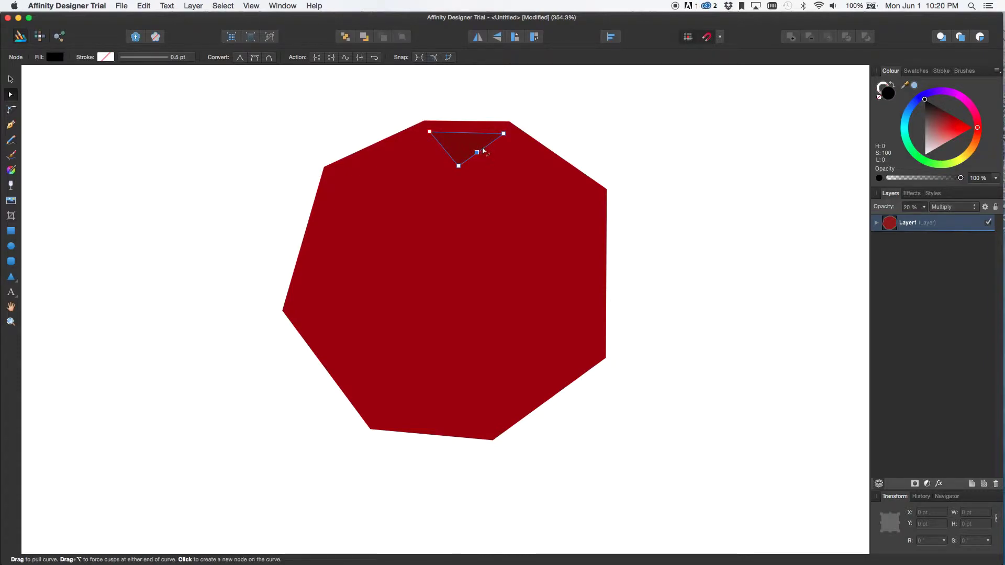
left_click_drag(473, 155, 462, 130)
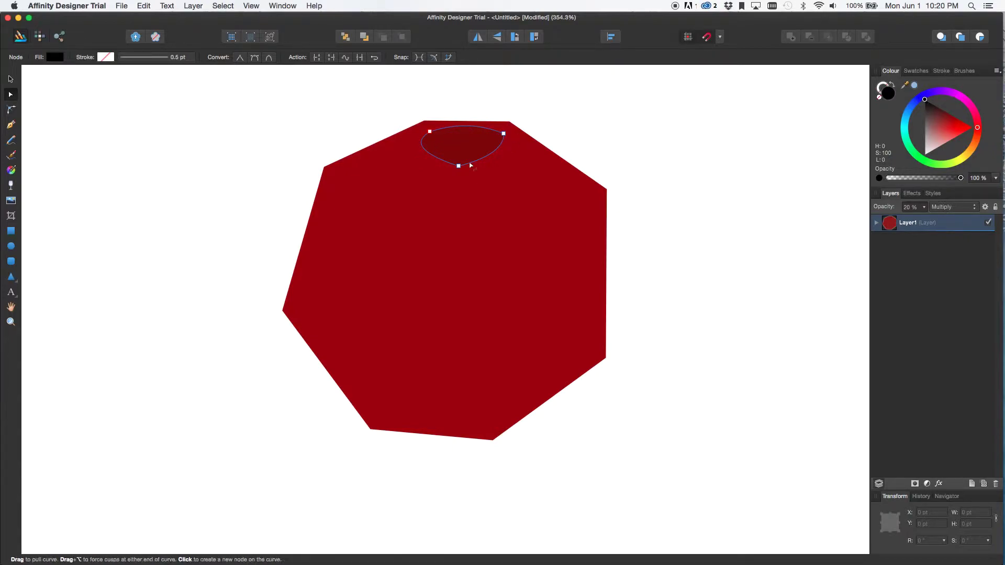
left_click_drag(459, 168, 458, 160)
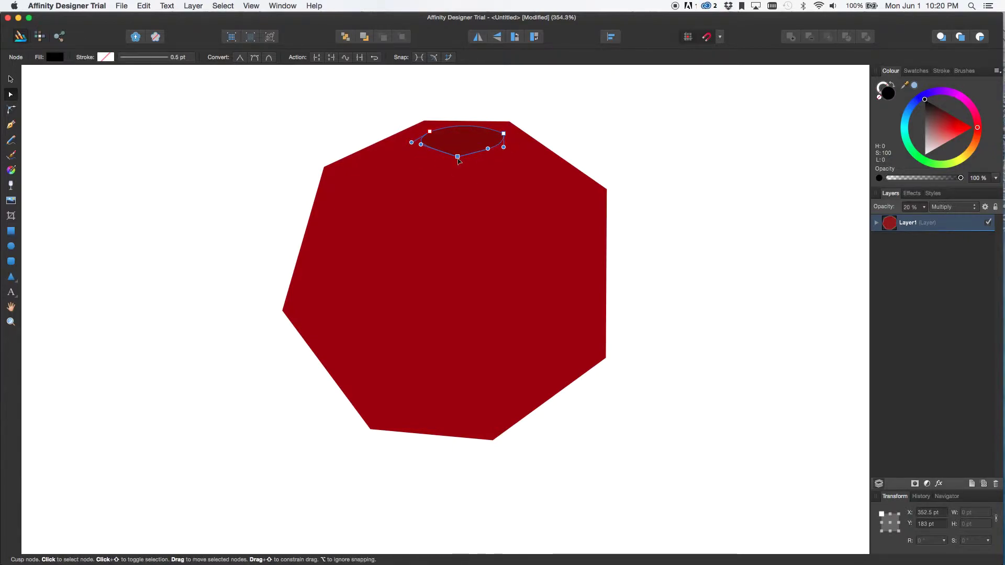
left_click_drag(474, 155, 474, 159)
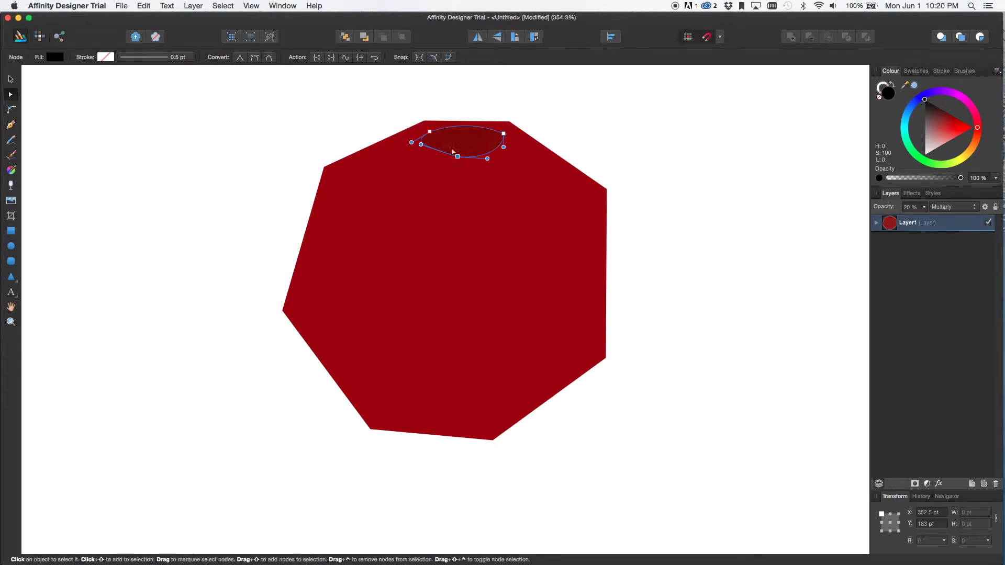
left_click(594, 130)
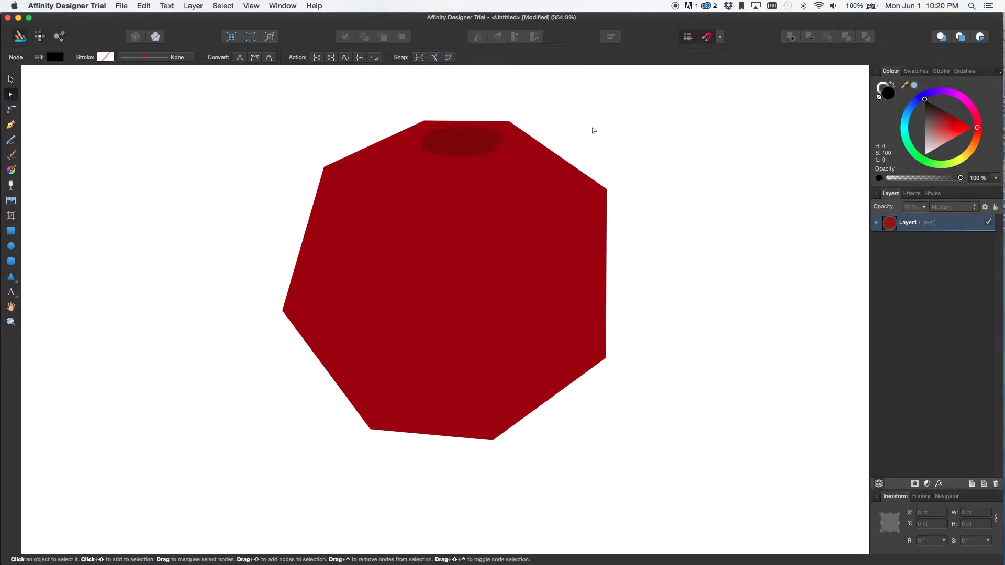
Step: Reselect the dark oval, copy it, and nudge it slightly to the right
left_click(506, 142)
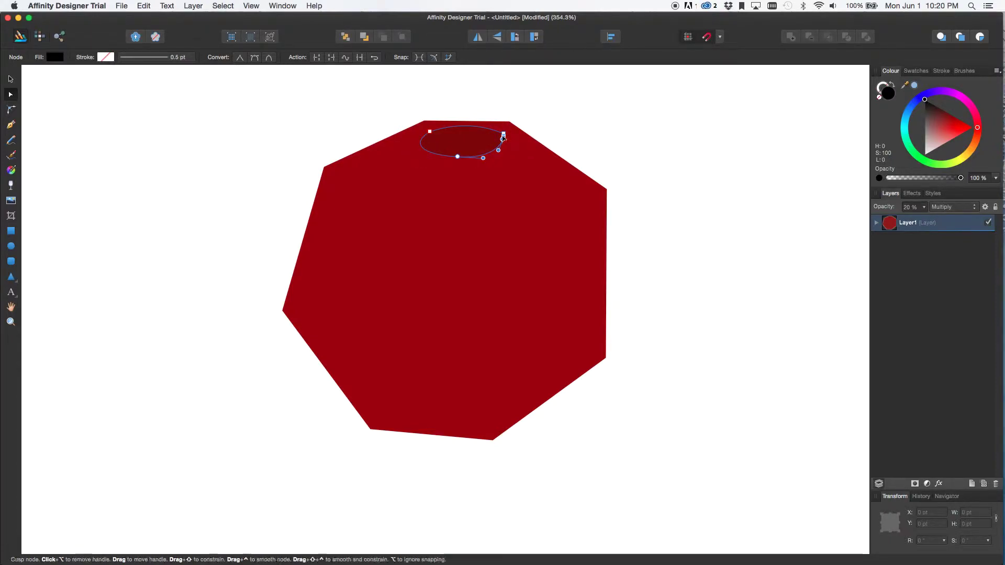
key("super+c")
left_click(503, 135)
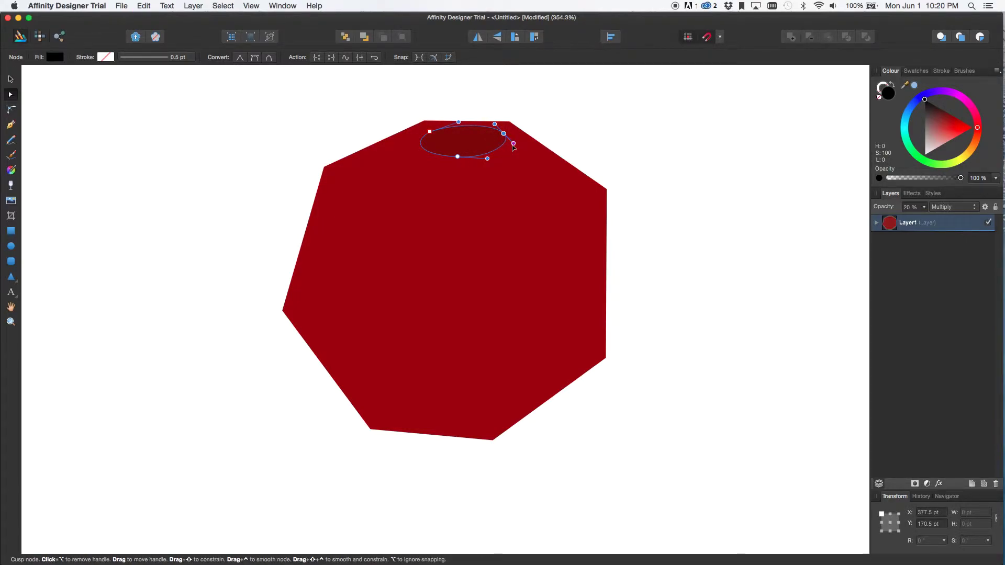
key("Escape")
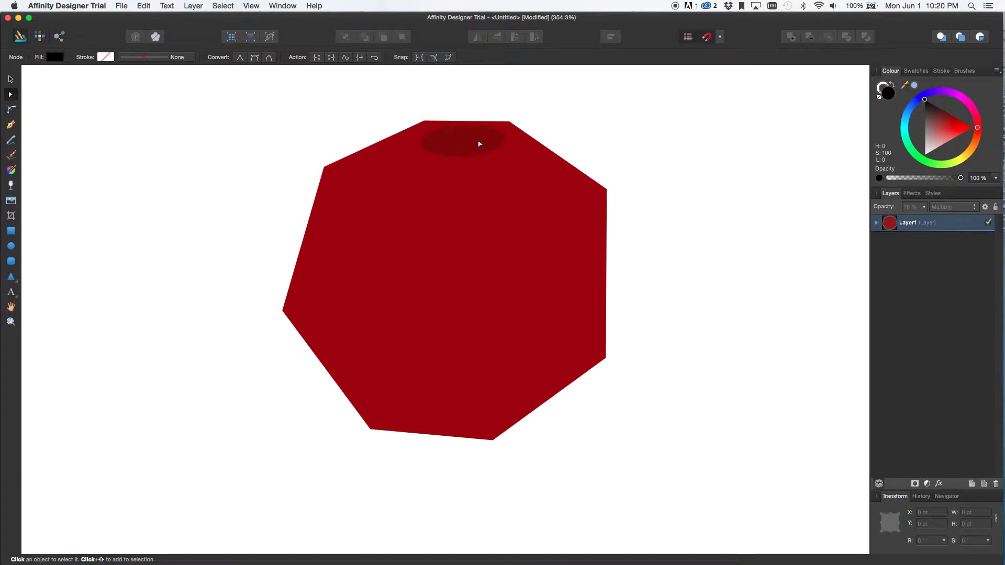
left_click(480, 141)
key("v")
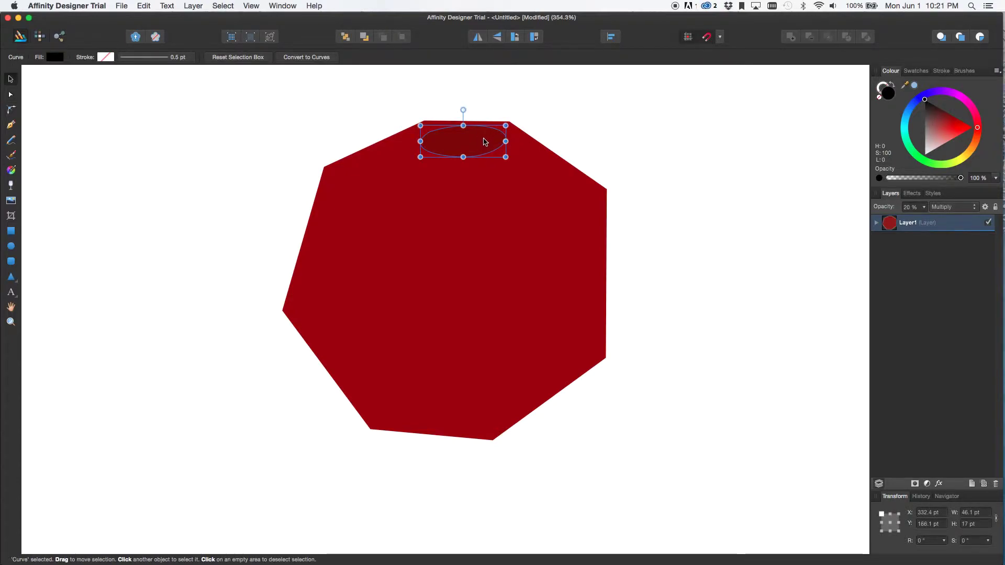
left_click_drag(482, 141, 497, 140)
left_click(548, 141)
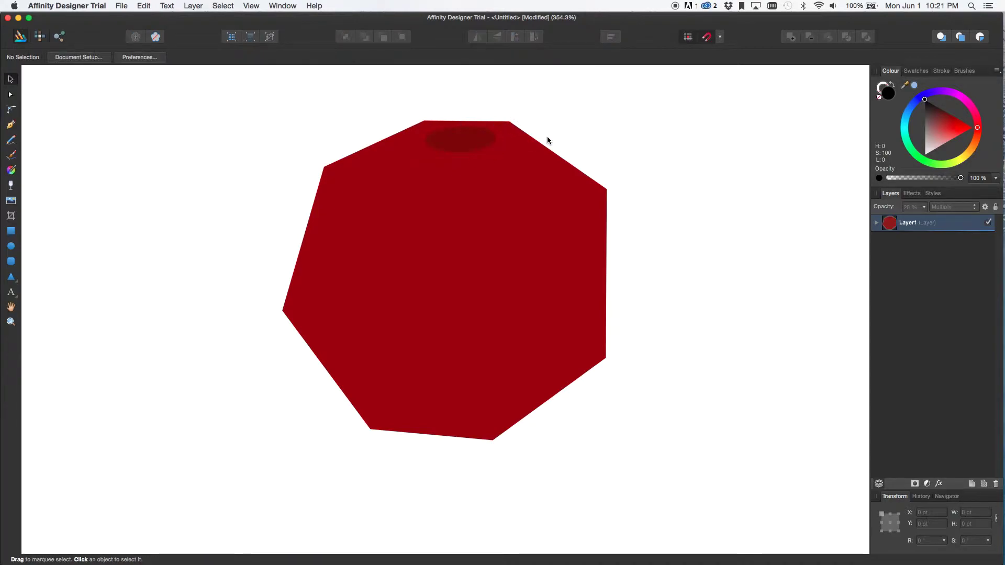
Step: Draw the four-sided right face of the heptagon with the Pen tool
key("p")
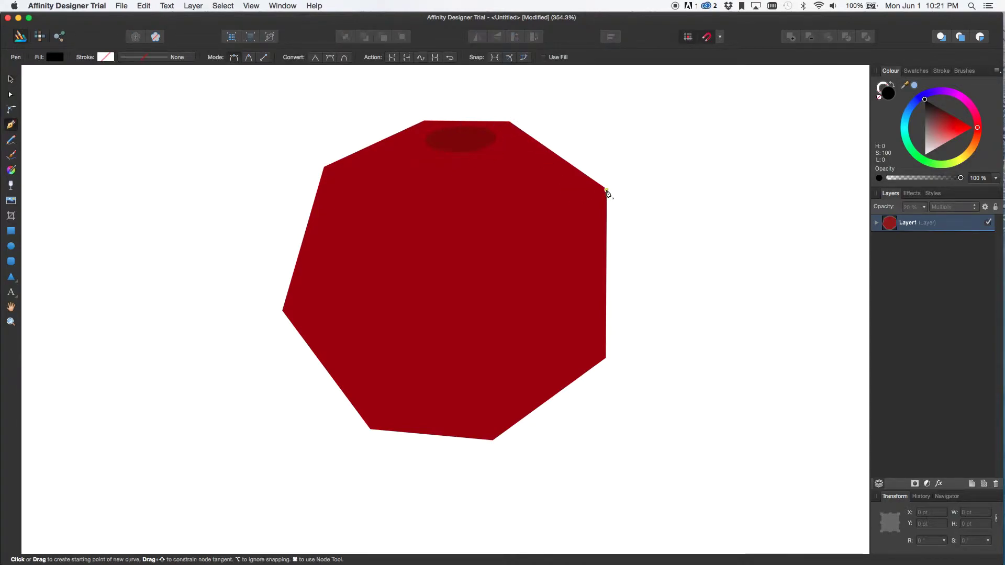
left_click(607, 189)
left_click(482, 237)
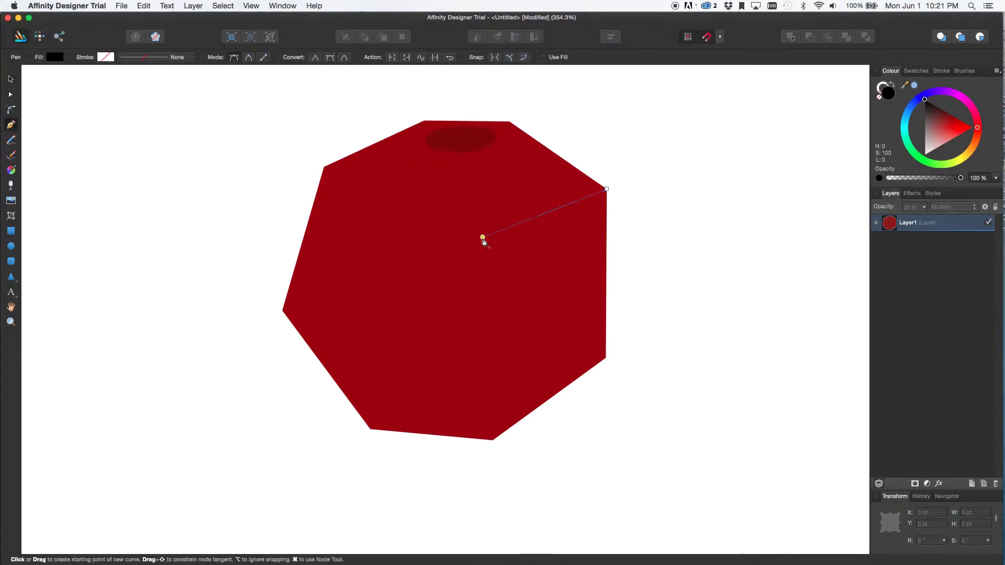
left_click(494, 441)
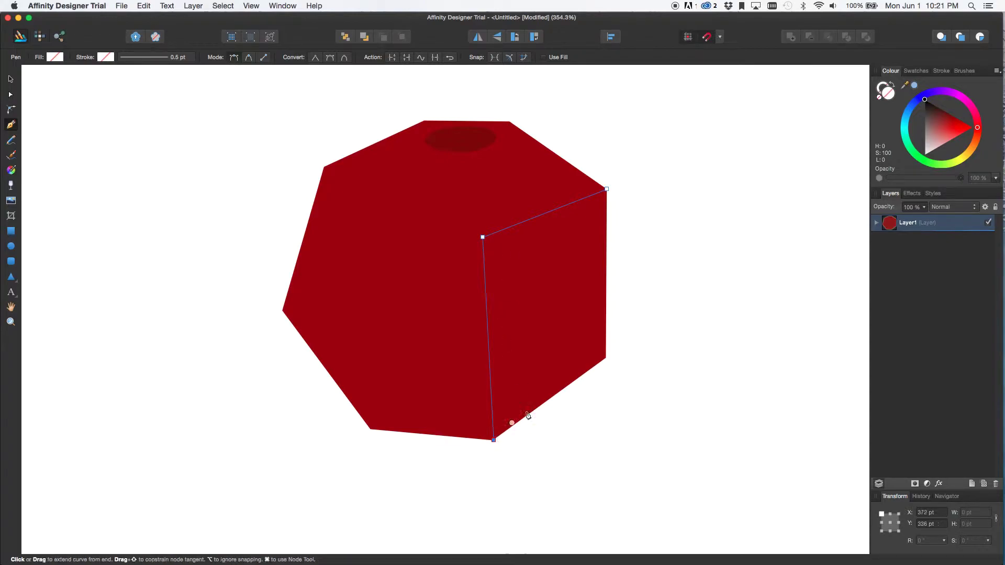
left_click(607, 358)
left_click(607, 189)
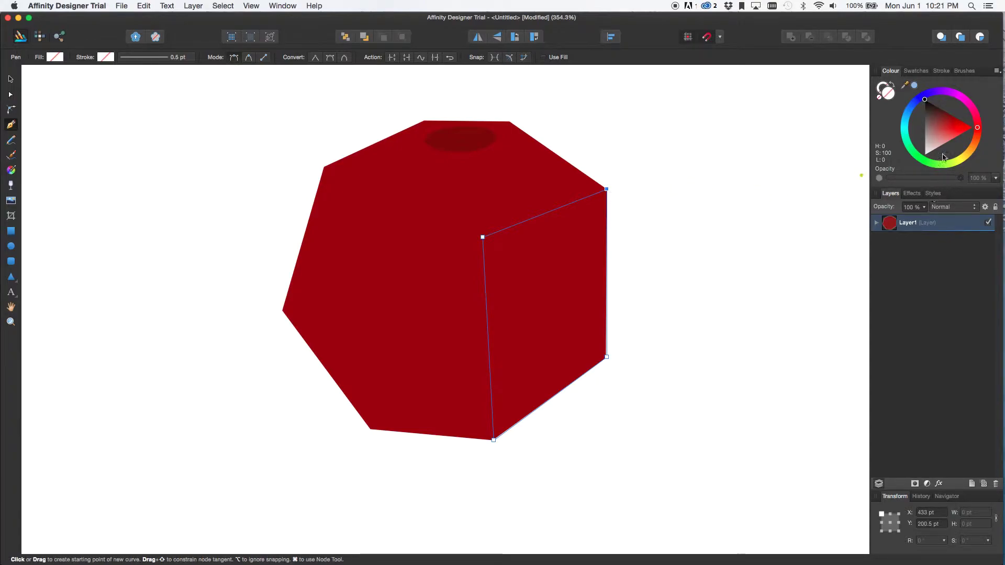
Step: Fill the right face black with Multiply blending at 20% opacity
left_click_drag(944, 157, 926, 155)
left_click(913, 207)
type("15")
key("Return")
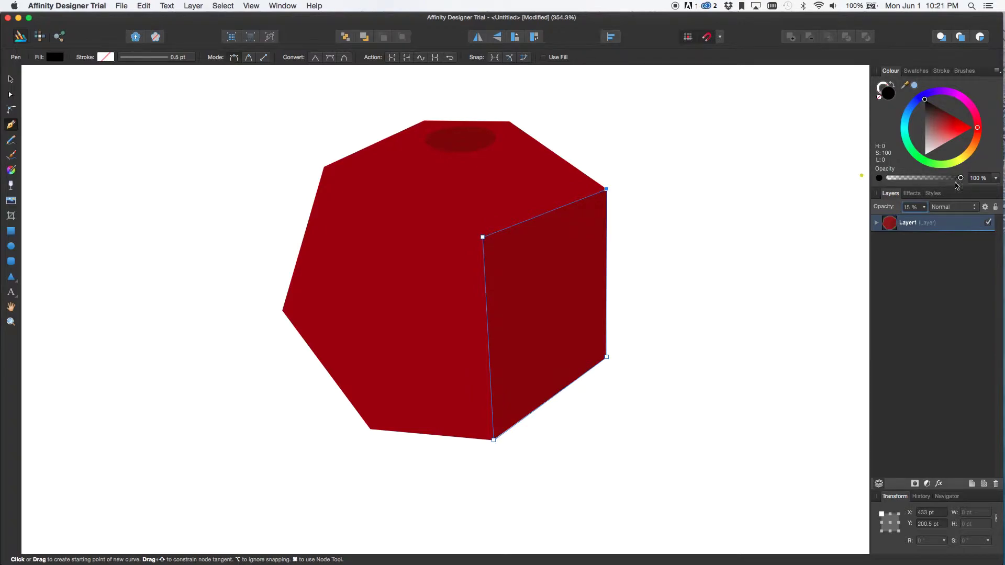
left_click(956, 209)
left_click(951, 232)
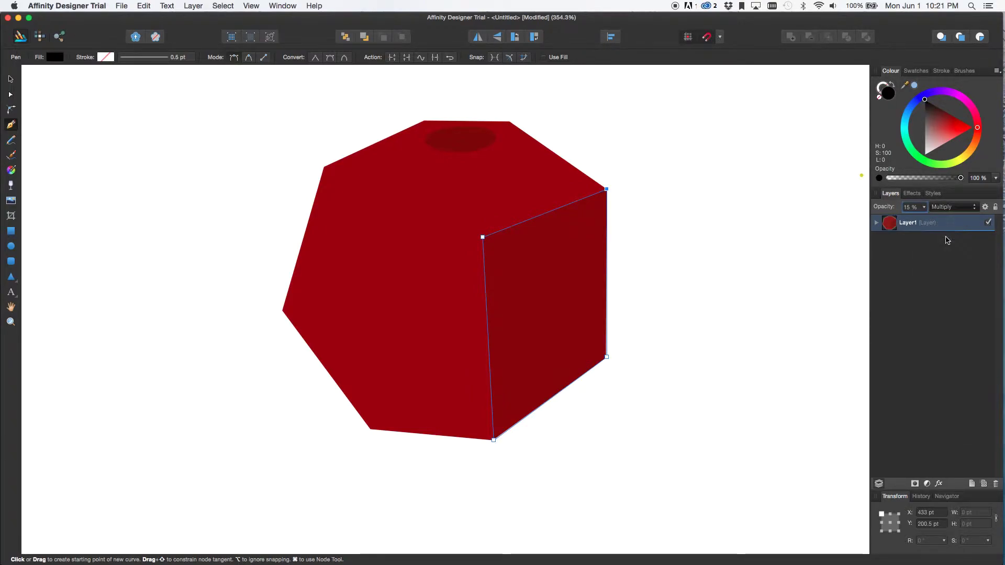
left_click(908, 208)
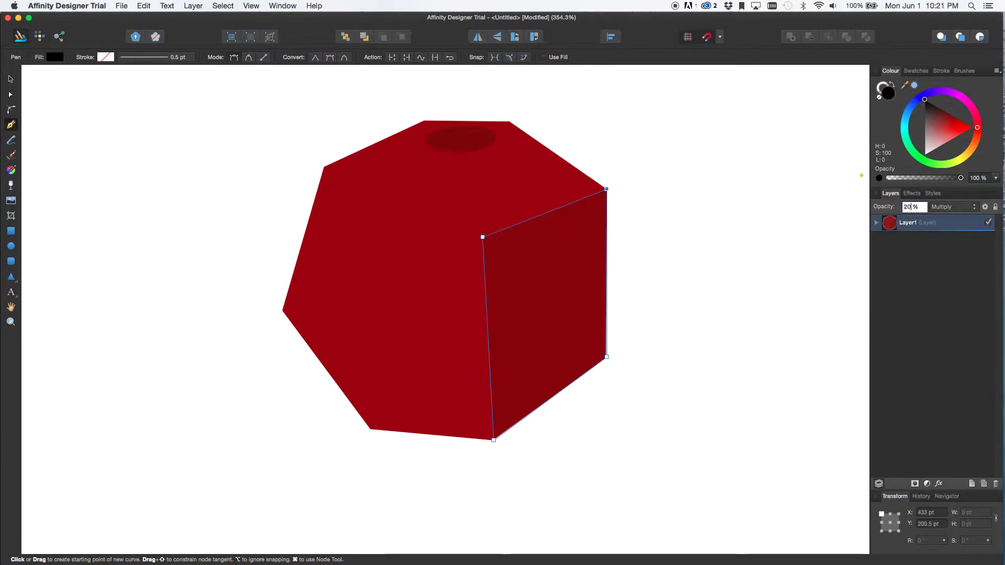
type("20")
key("Return")
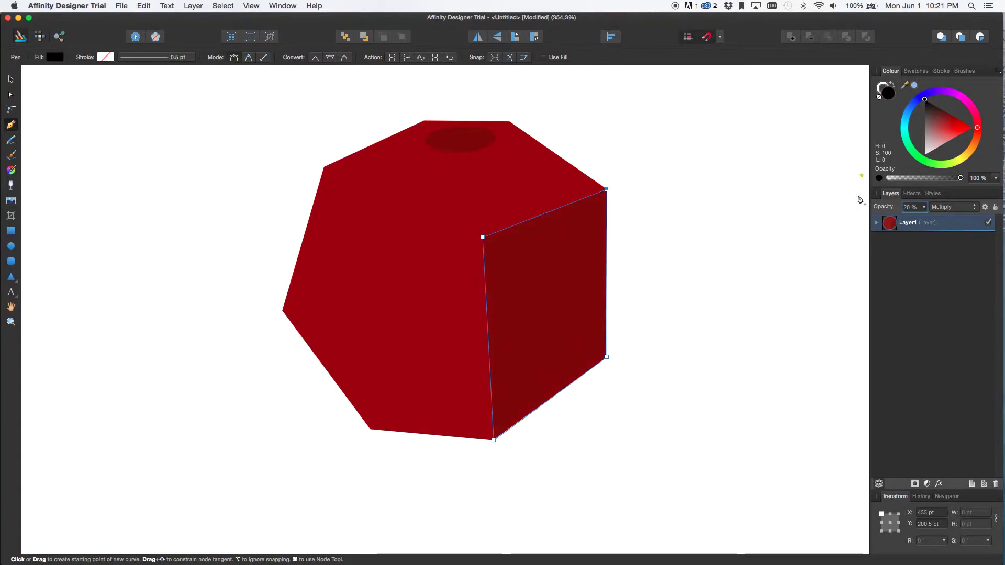
left_click(372, 429)
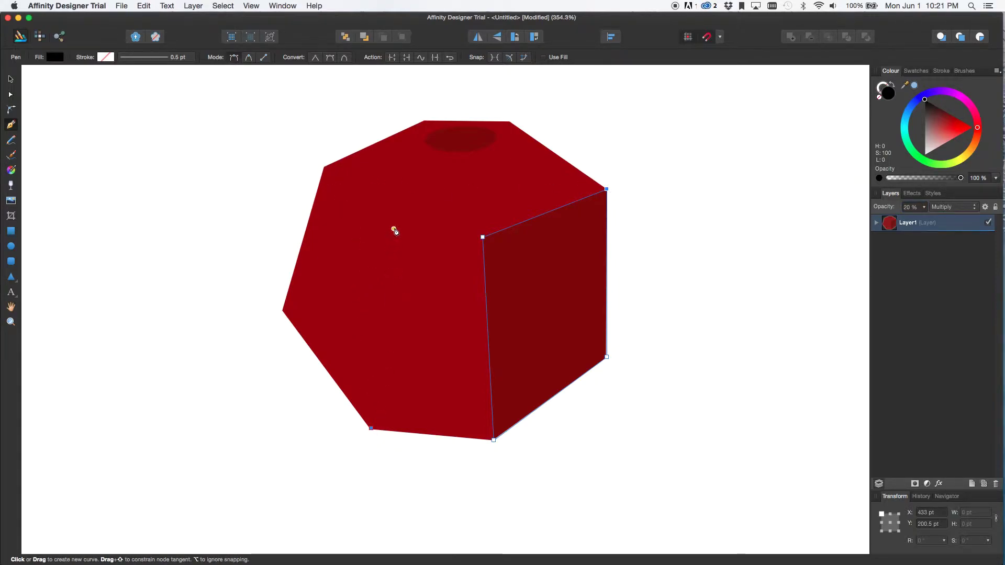
Step: Complete the left face shape and make it white at 15% opacity with Lighten blending
left_click(402, 245)
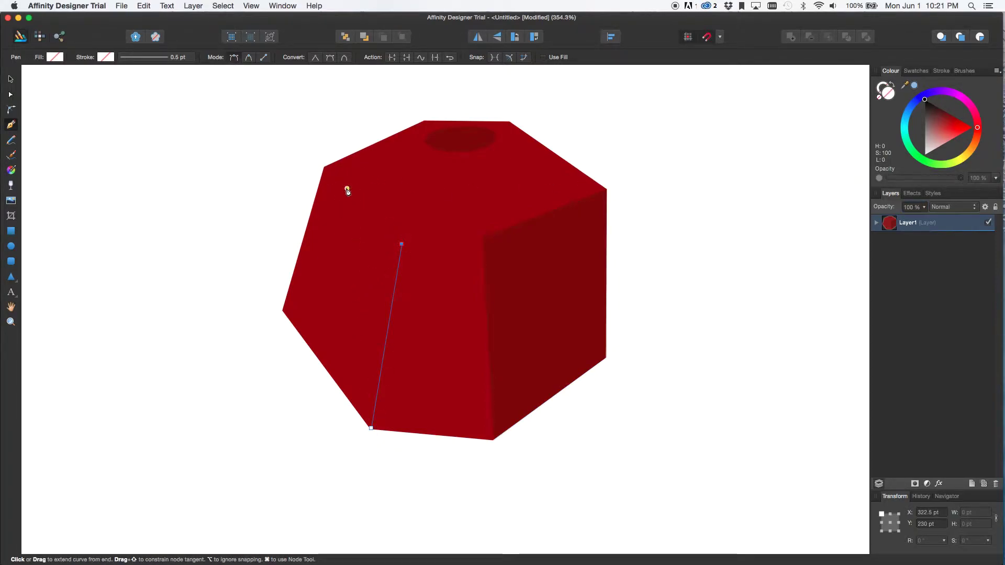
left_click(325, 168)
left_click(283, 311)
left_click(371, 428)
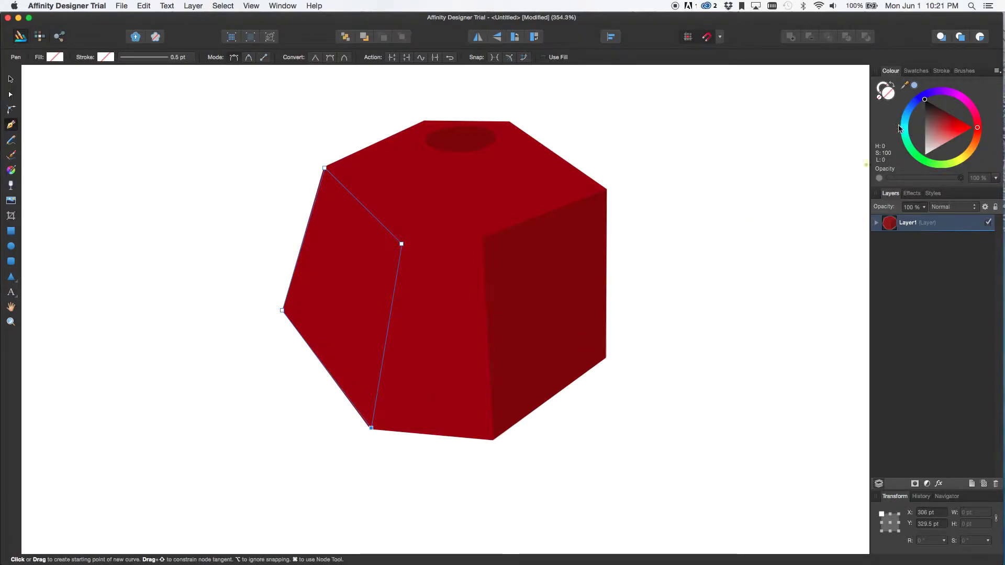
left_click(912, 194)
left_click(933, 193)
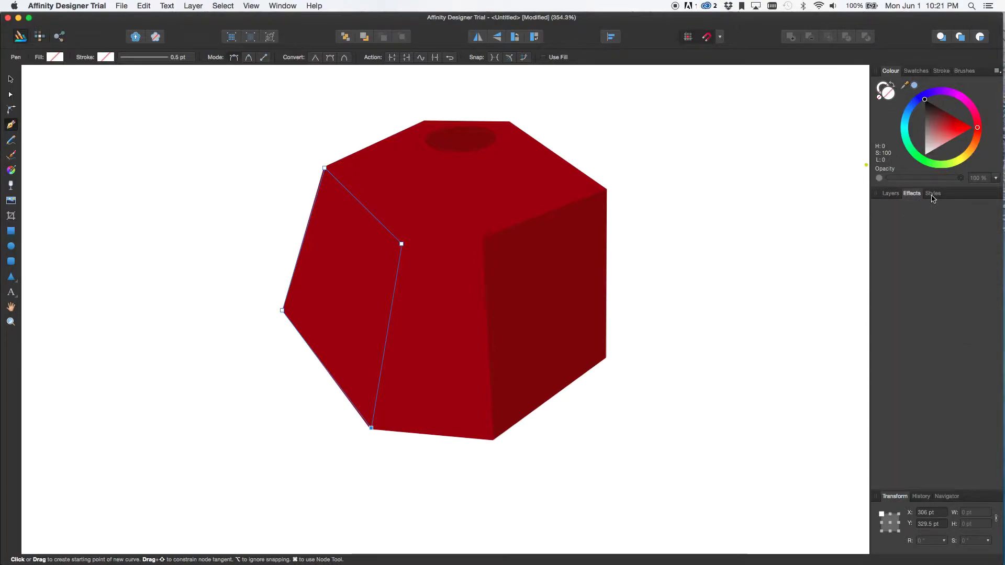
left_click(892, 193)
left_click(925, 156)
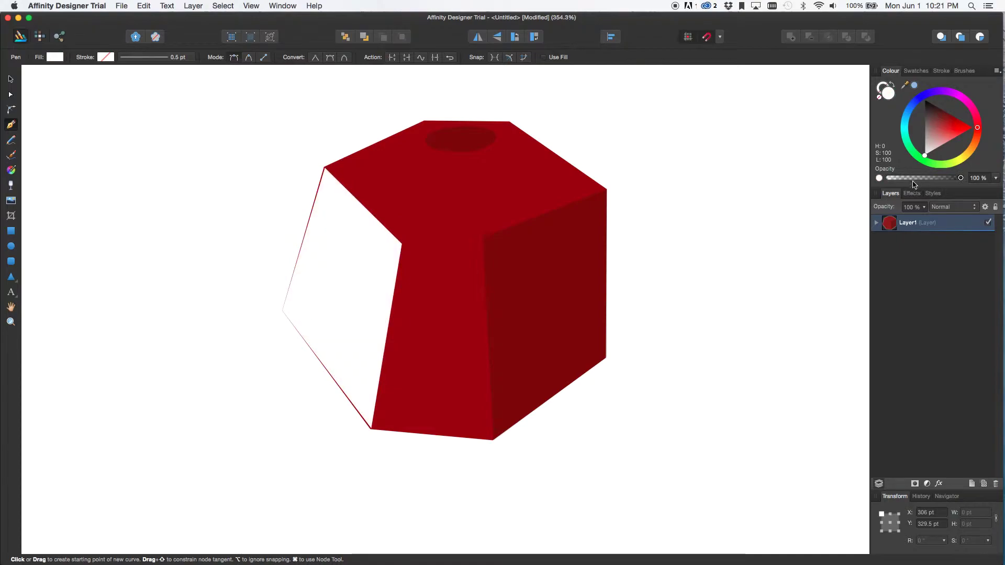
left_click(949, 207)
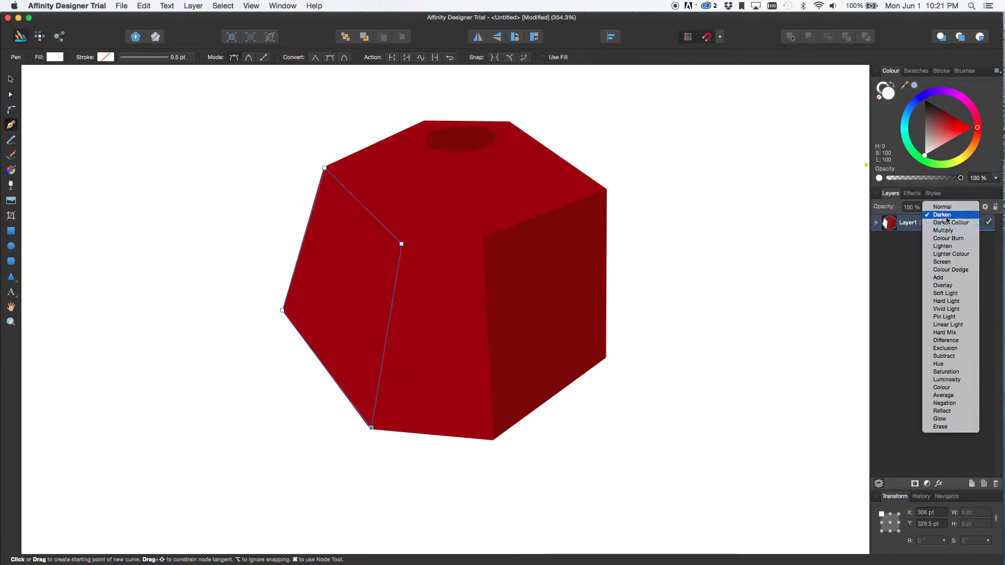
left_click(953, 246)
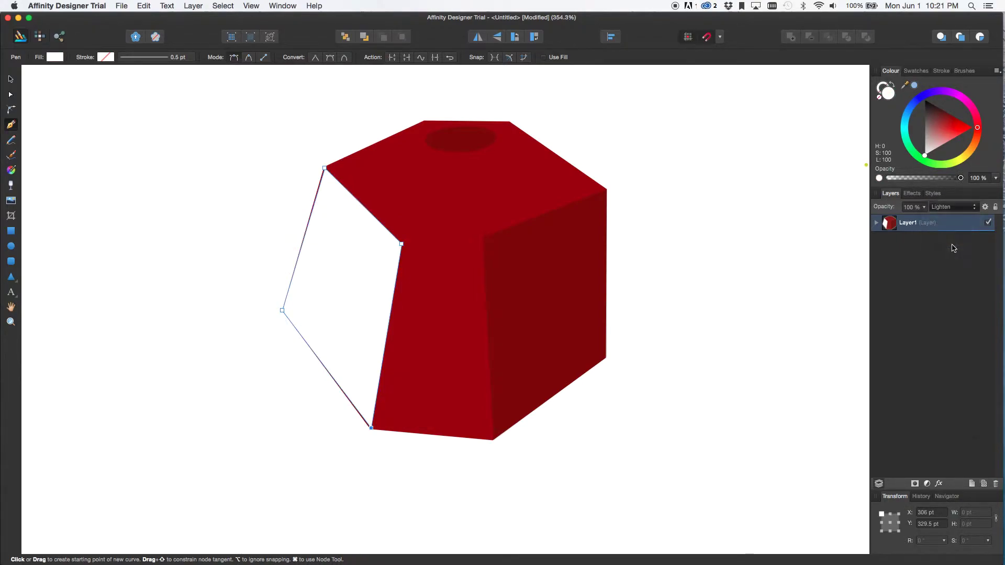
left_click(918, 208)
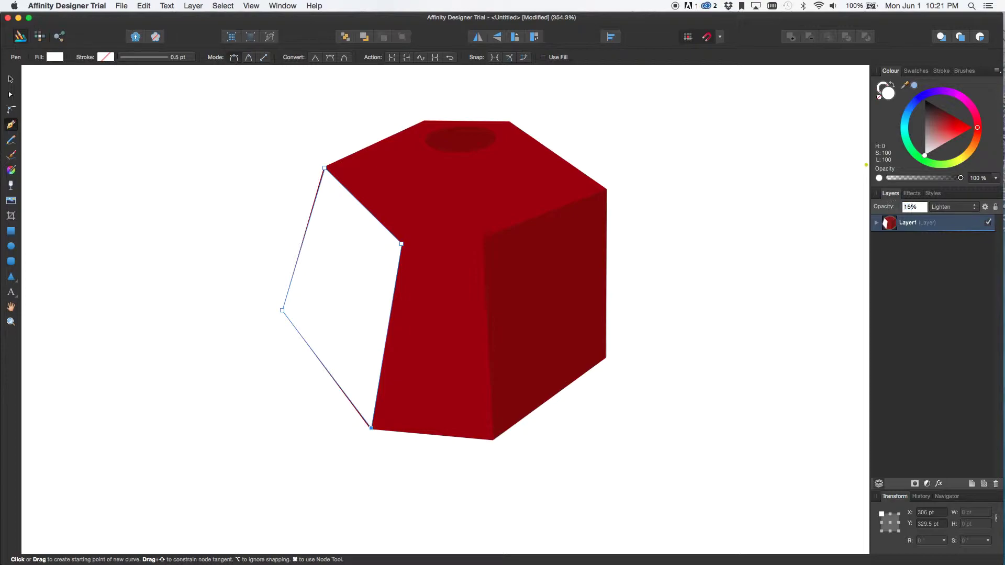
key("Return")
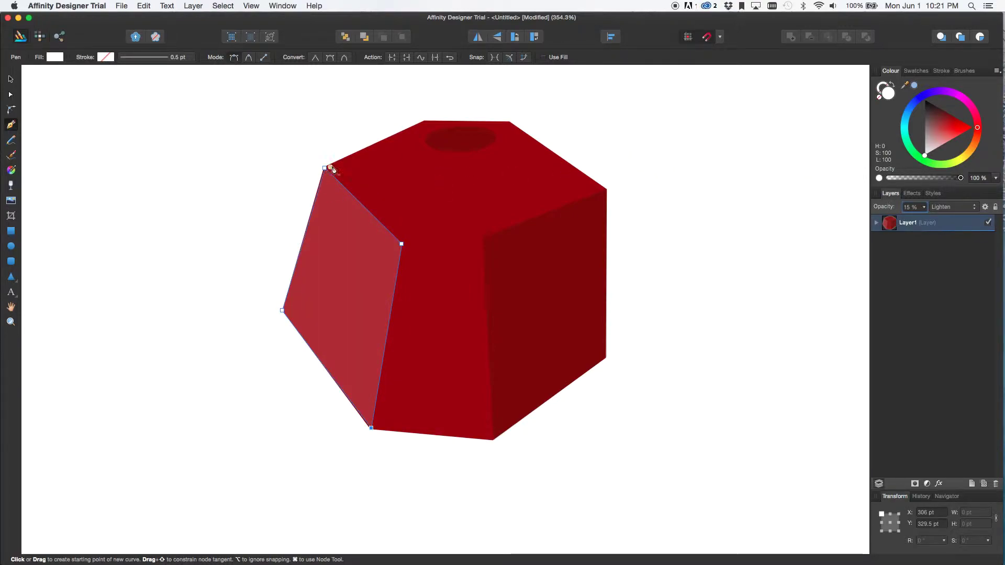
Step: Trace a closed six-node outline around the box's top face
left_click(426, 121)
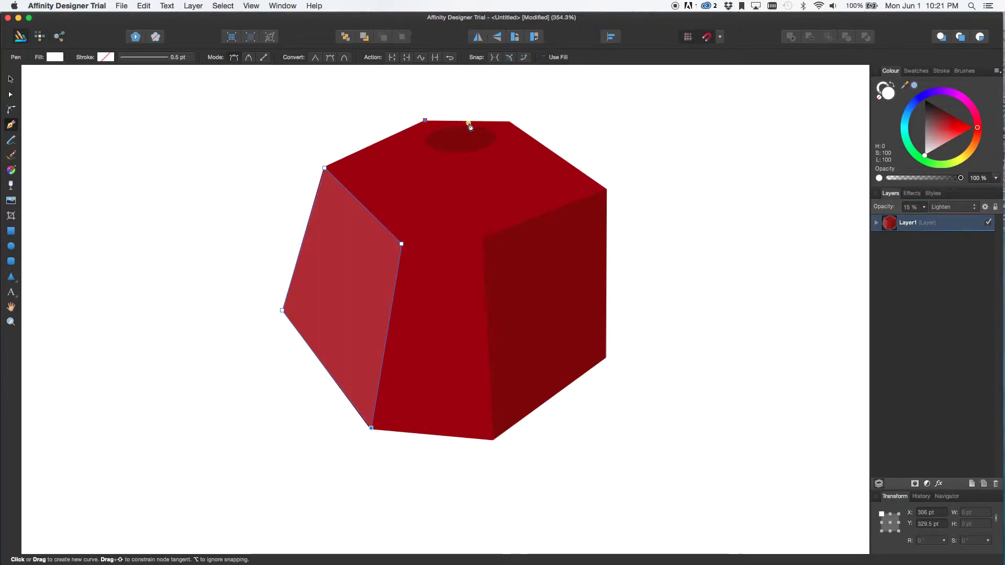
left_click(511, 122)
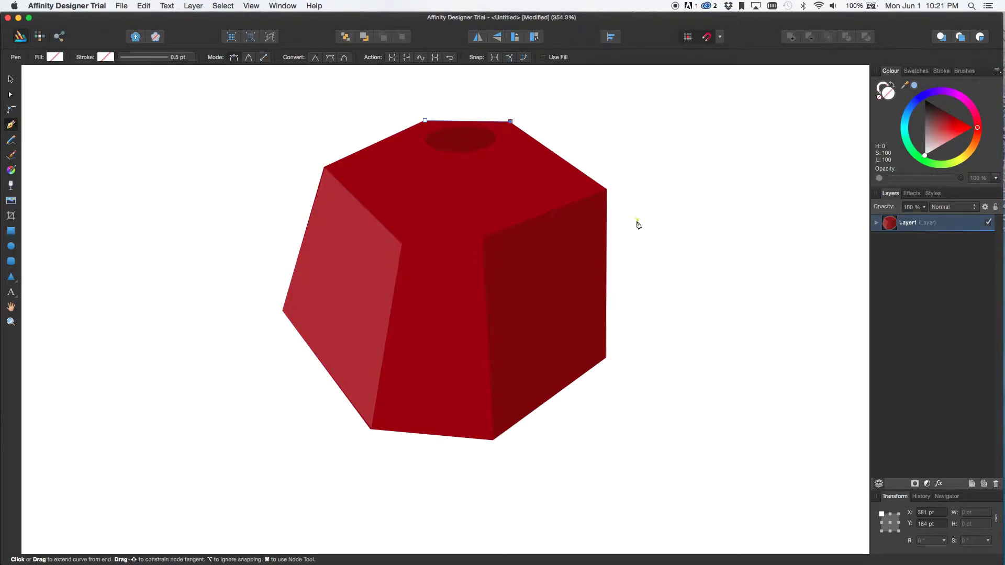
left_click(607, 189)
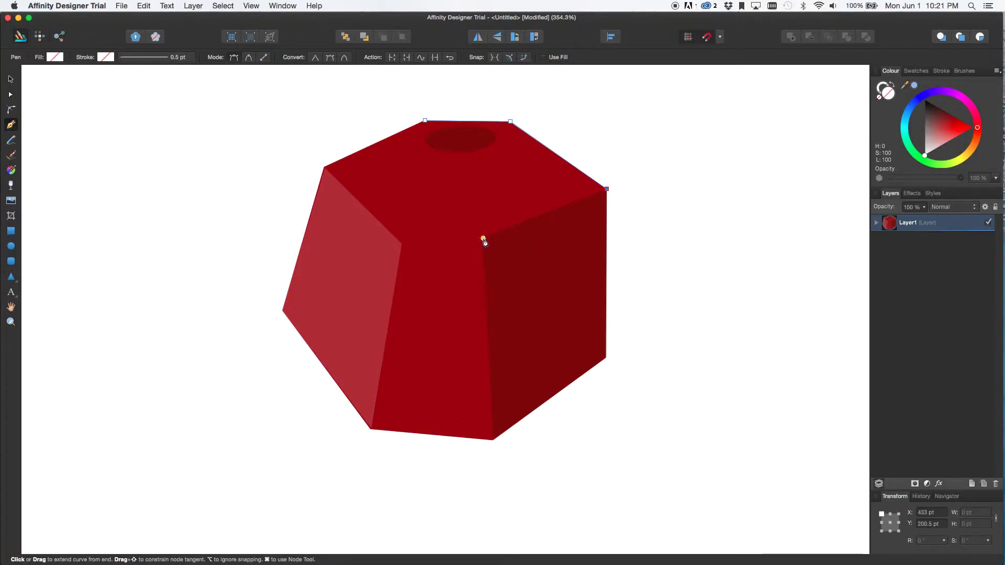
left_click(483, 239)
left_click(400, 244)
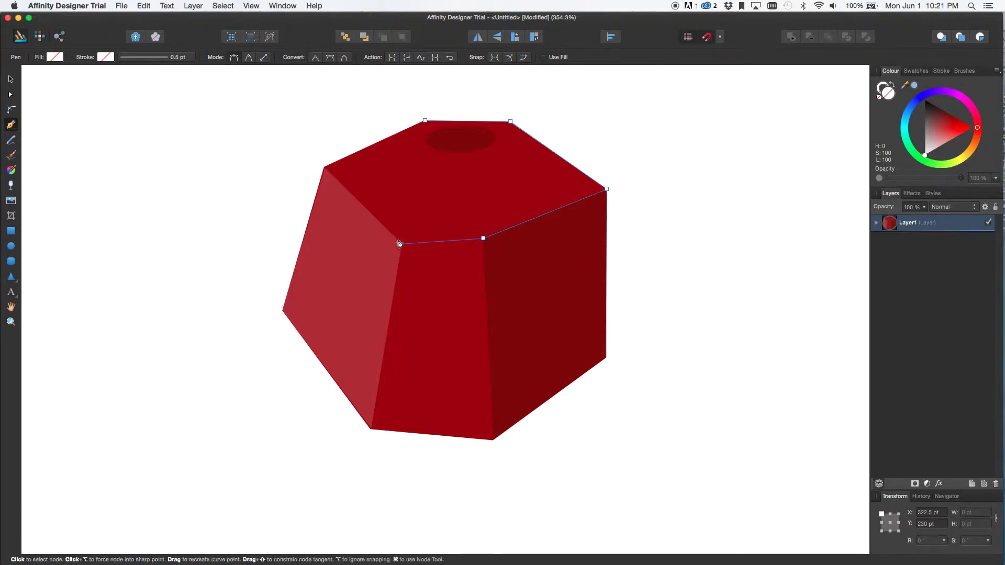
left_click(324, 166)
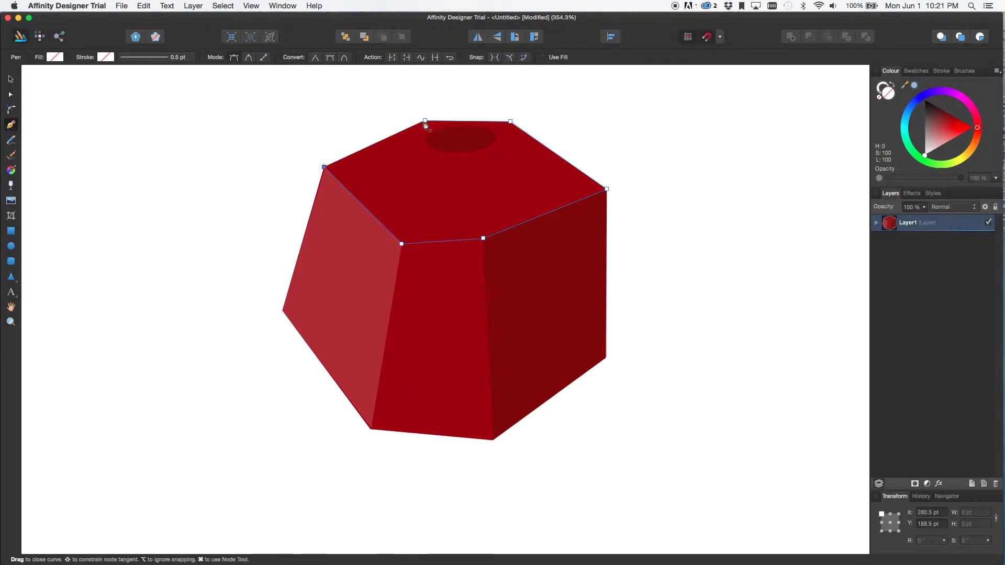
left_click(426, 122)
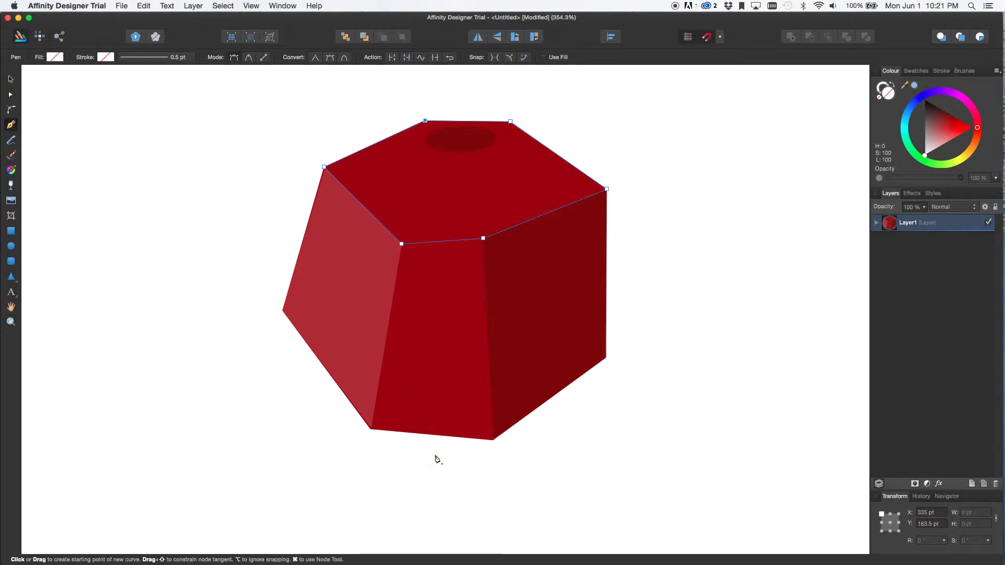
Step: Zoom in on the box's bottom vertex and snap the light overlay's lower node onto it
key("z")
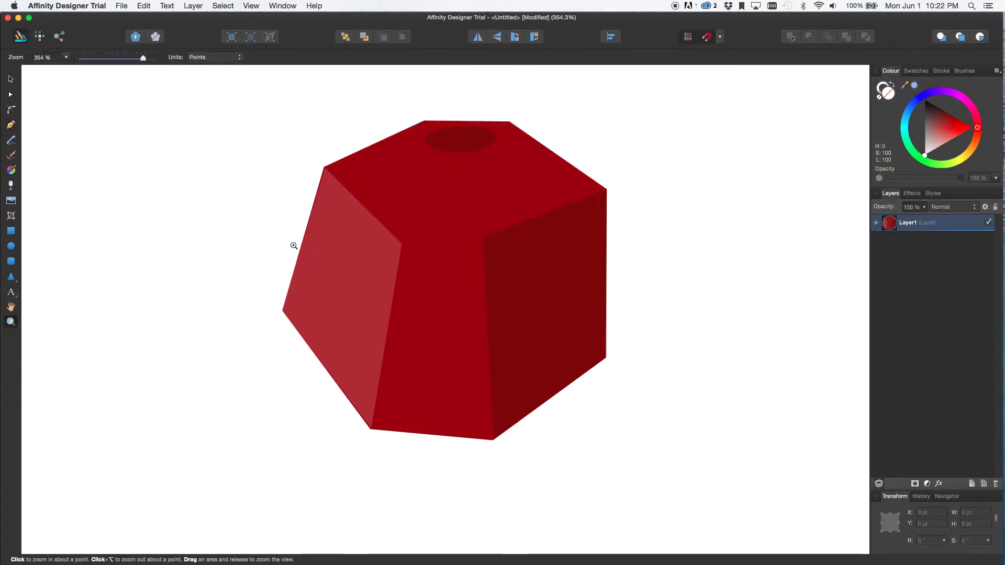
left_click_drag(274, 308, 312, 339)
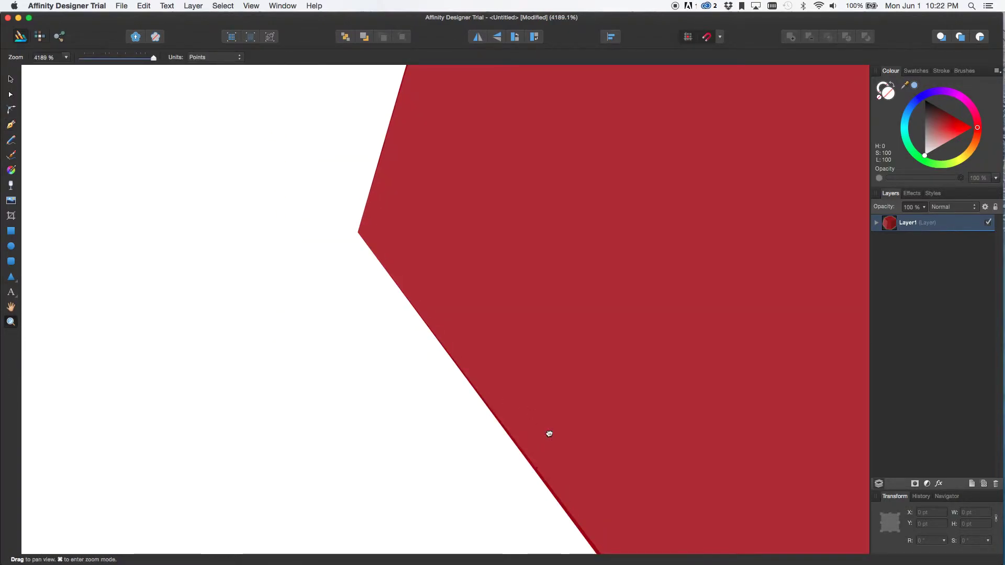
left_click_drag(548, 433, 417, 227)
key("a")
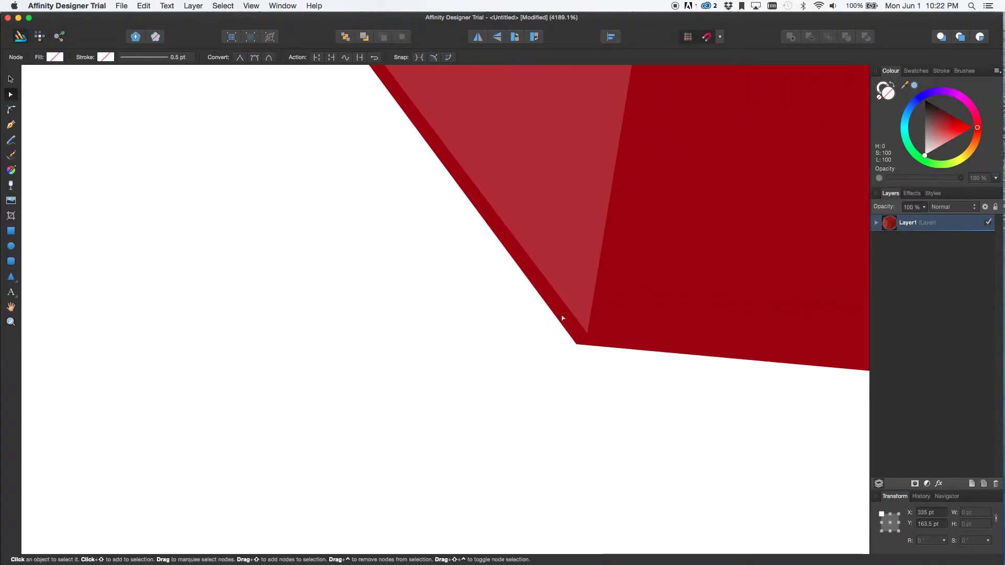
left_click(586, 335)
left_click_drag(586, 335, 577, 344)
left_click(594, 359)
Step: Inspect the dark shading shape's corners, then pan back to view all the box's faces
scroll(416, 300, "right", 10)
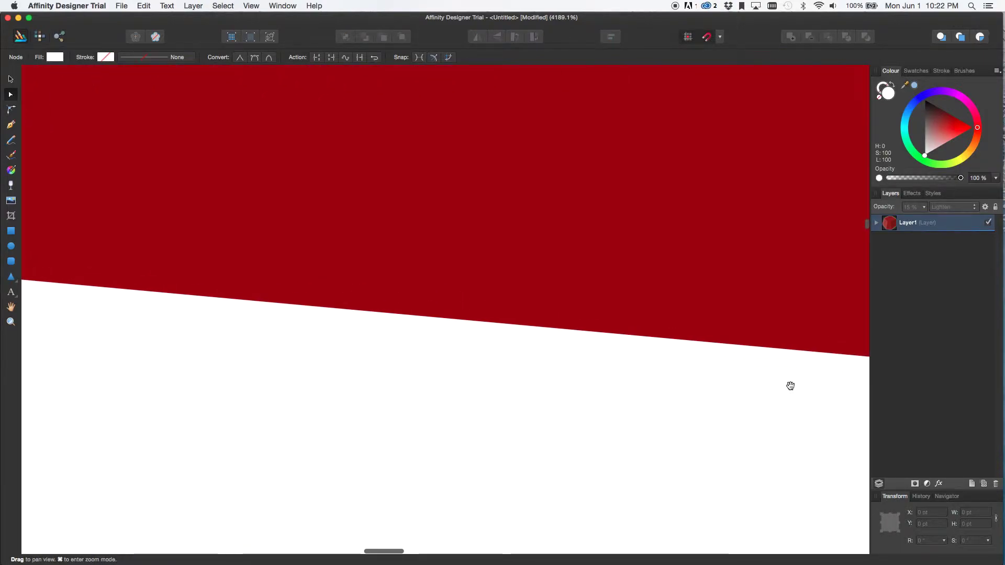
scroll(483, 382, "right", 10)
left_click(571, 383)
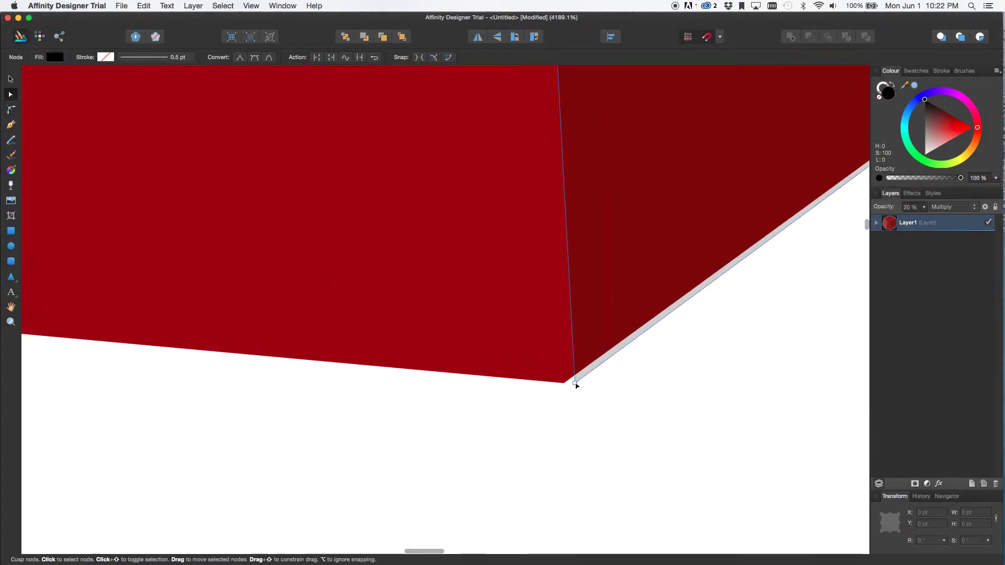
left_click(721, 312)
scroll(564, 375, "right", 10)
scroll(563, 375, "up", 5)
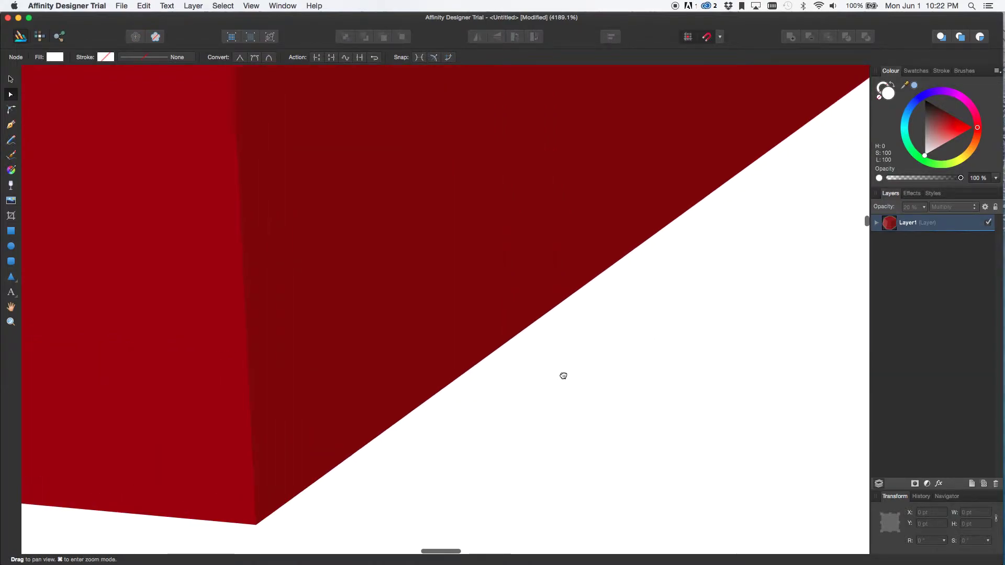
scroll(714, 258, "right", 5)
scroll(701, 247, "up", 5)
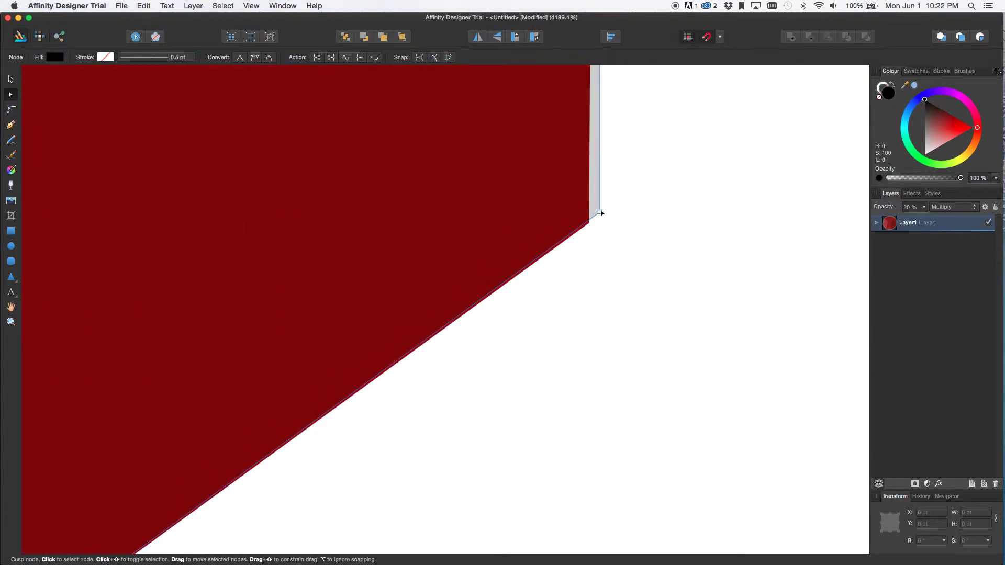
key("space")
scroll(611, 204, "down", 10)
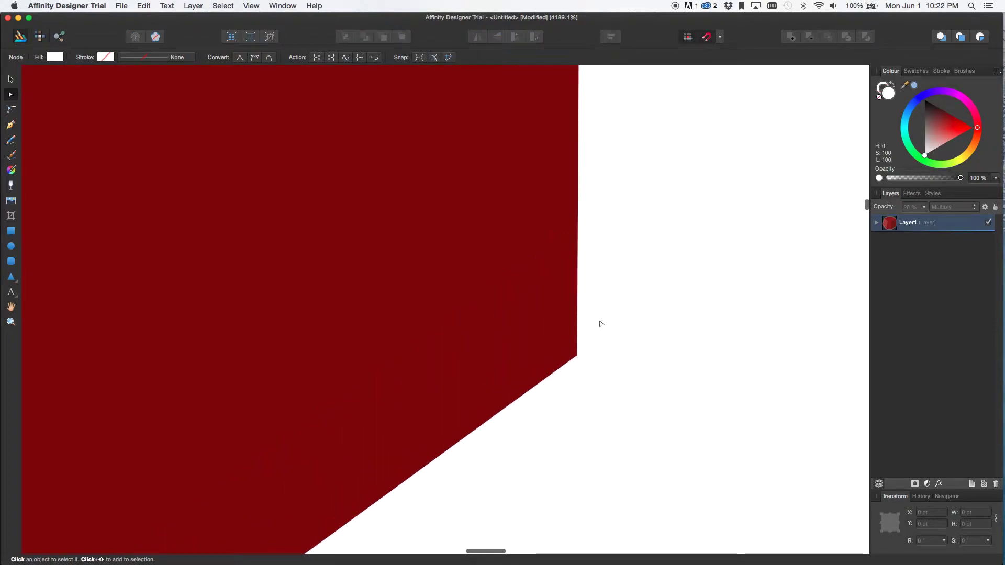
left_click_drag(512, 183, 575, 237)
key("v")
left_click(377, 301)
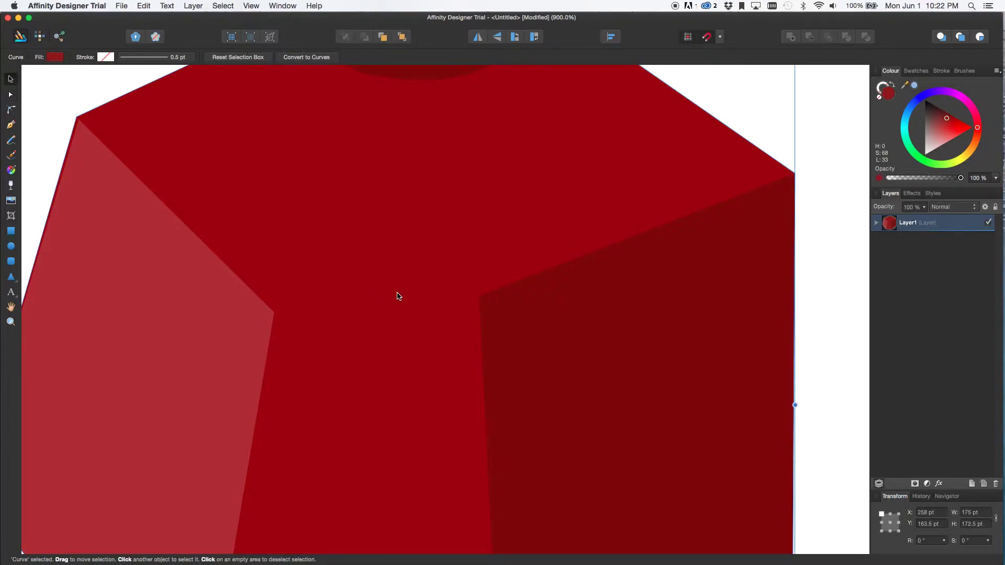
Step: Give the top-face outline a white fill with Lighten blending
left_click_drag(830, 133, 709, 226)
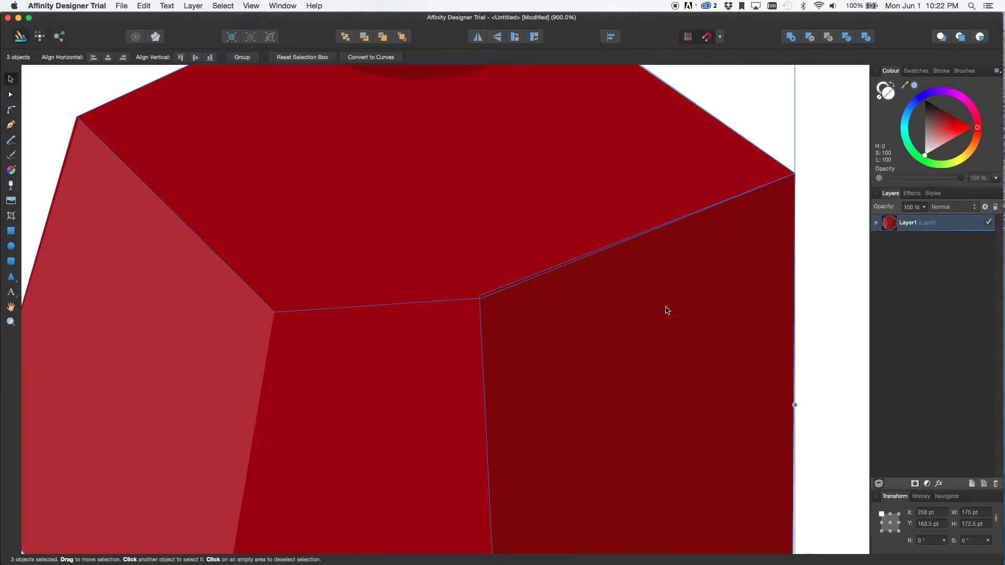
scroll(666, 310, "down", 2)
scroll(667, 310, "right", 1)
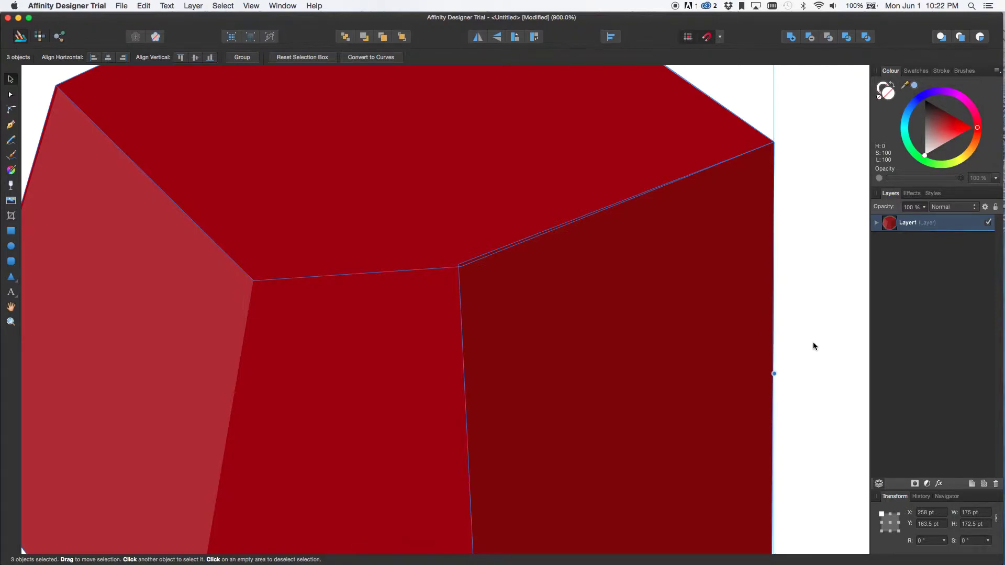
left_click(713, 392)
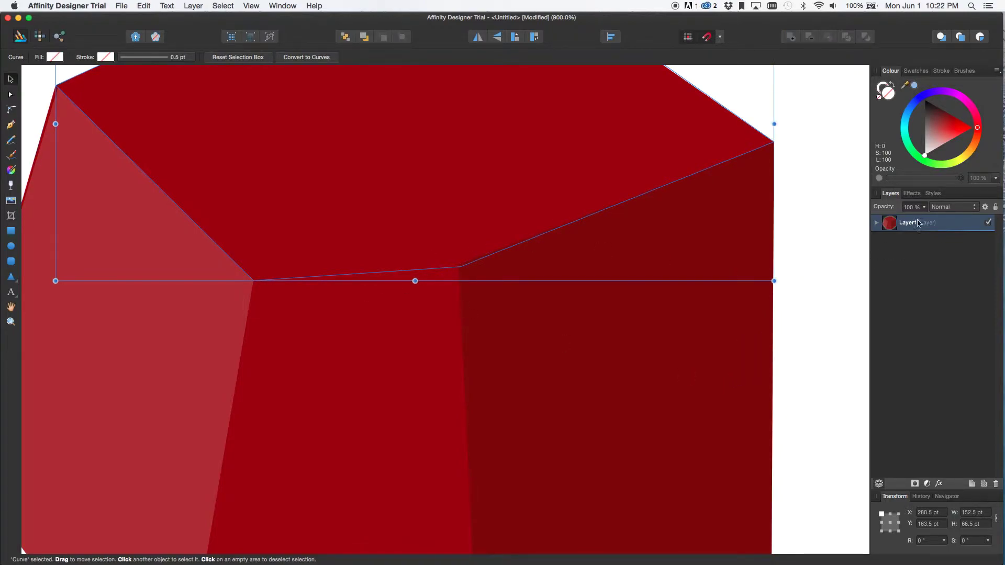
left_click(925, 155)
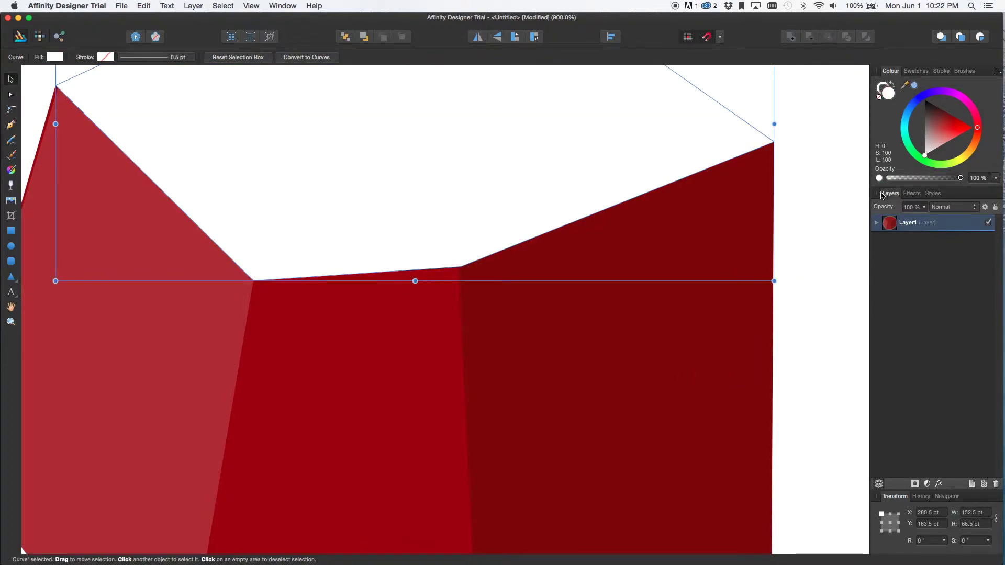
left_click(938, 209)
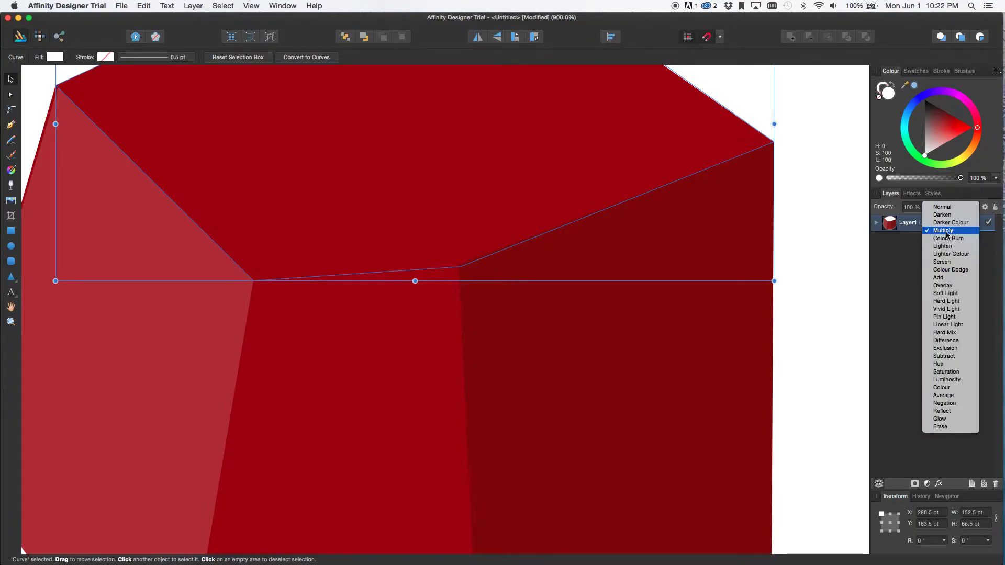
left_click(945, 250)
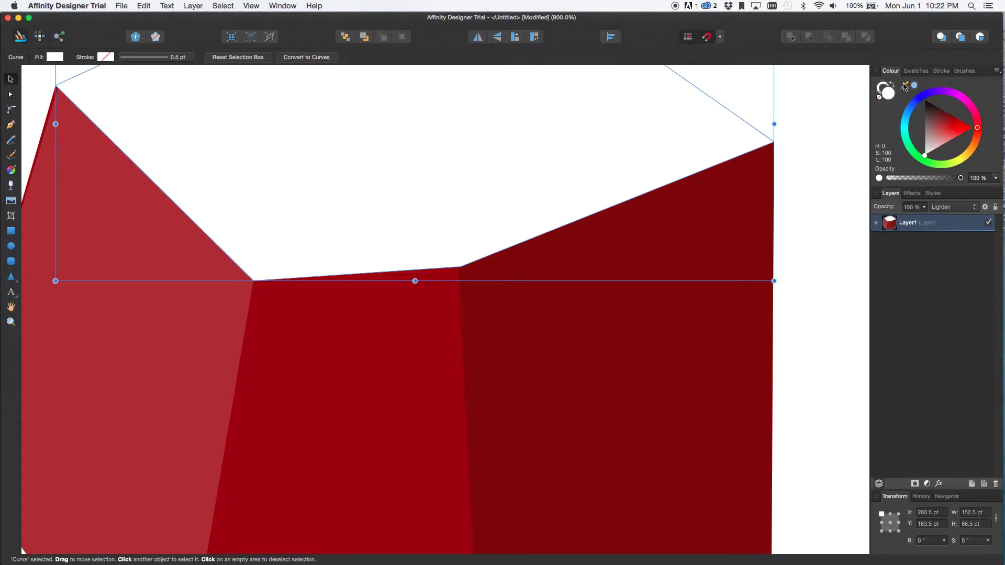
Step: Recolour the top face with a lighter red sampled from the box's left facet
left_click_drag(905, 86, 398, 273)
left_click(915, 86)
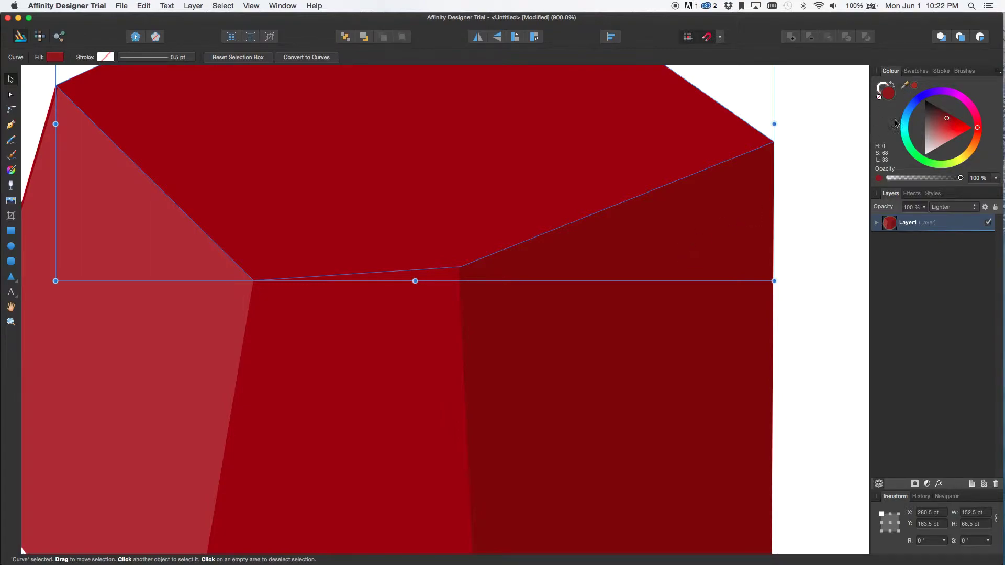
left_click_drag(906, 91, 196, 294)
left_click(916, 86)
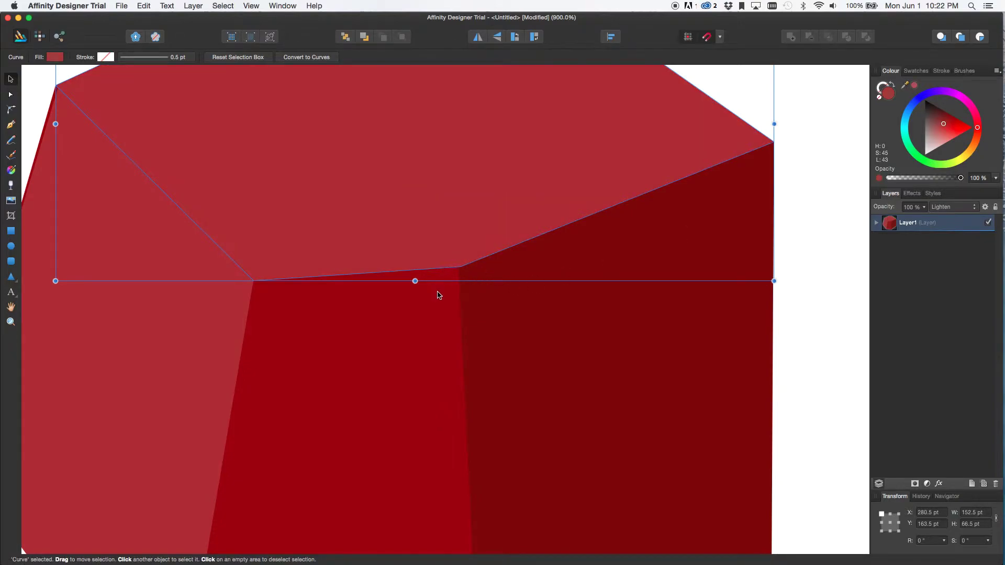
left_click(461, 291)
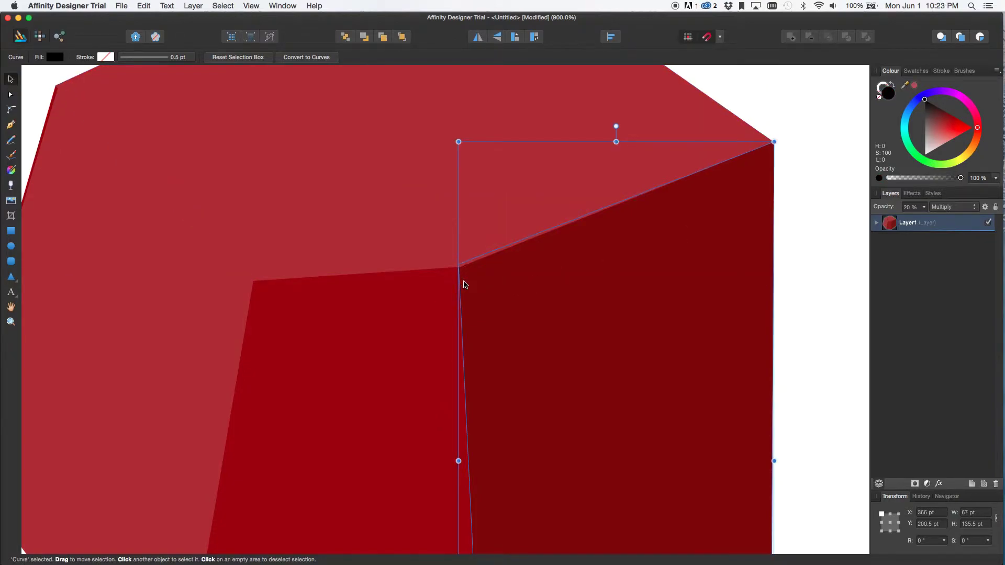
Step: Nudge the right face's top corner node up to meet the top face
key("a")
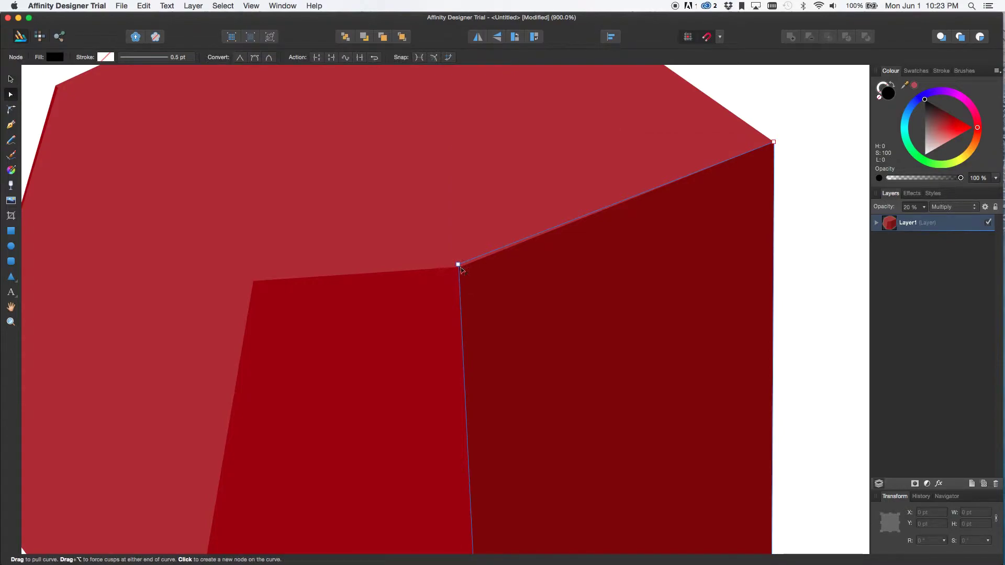
left_click(461, 268)
left_click_drag(461, 269, 462, 266)
left_click(784, 212)
Step: Sample the front face's darker red and apply it to the top face
left_click(532, 191)
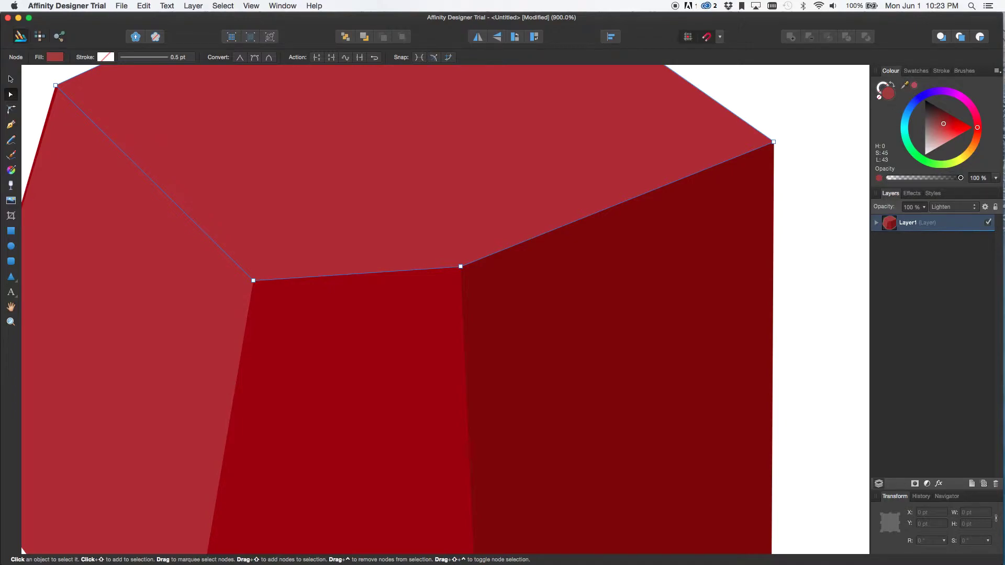
left_click_drag(904, 85, 191, 302)
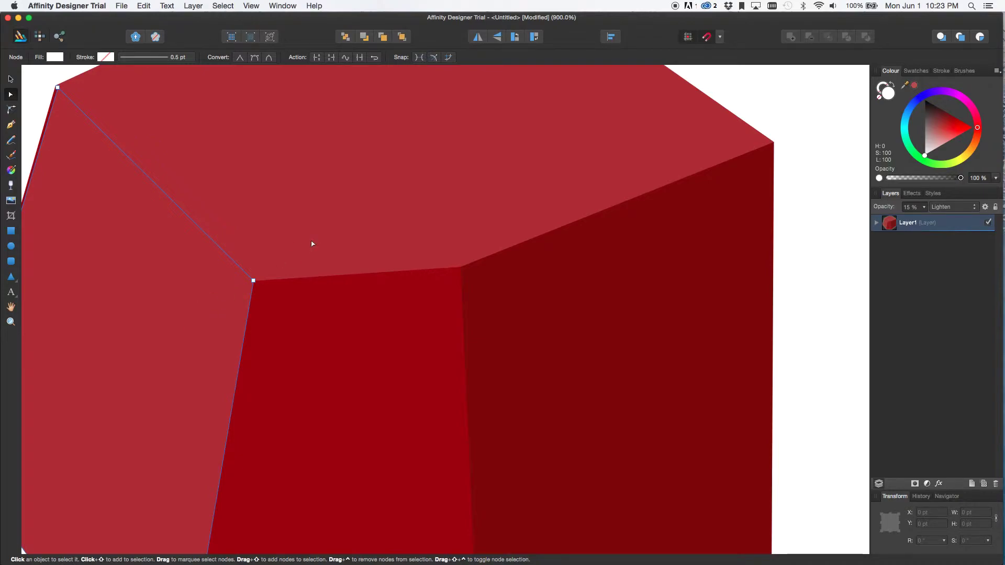
left_click(419, 251)
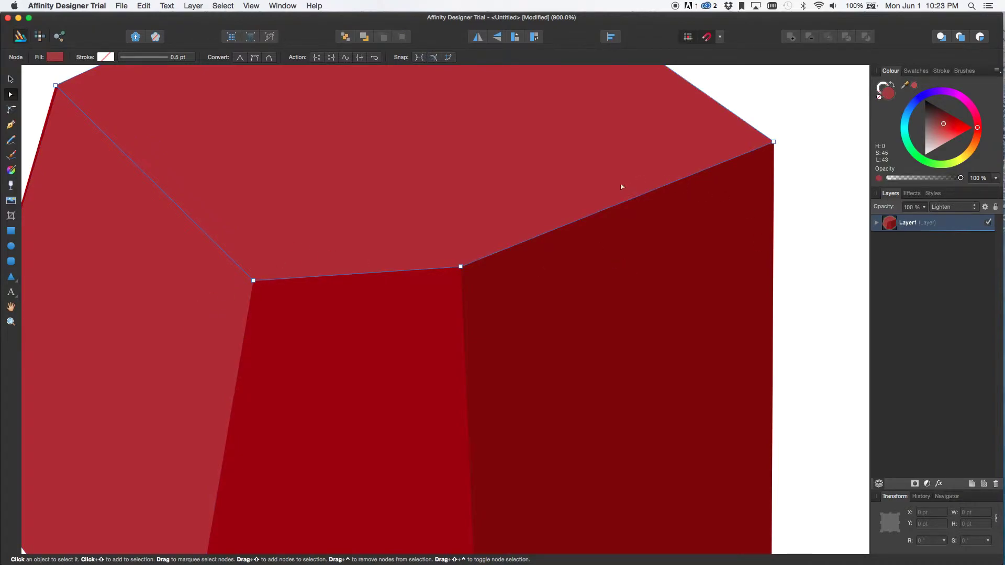
left_click(204, 343)
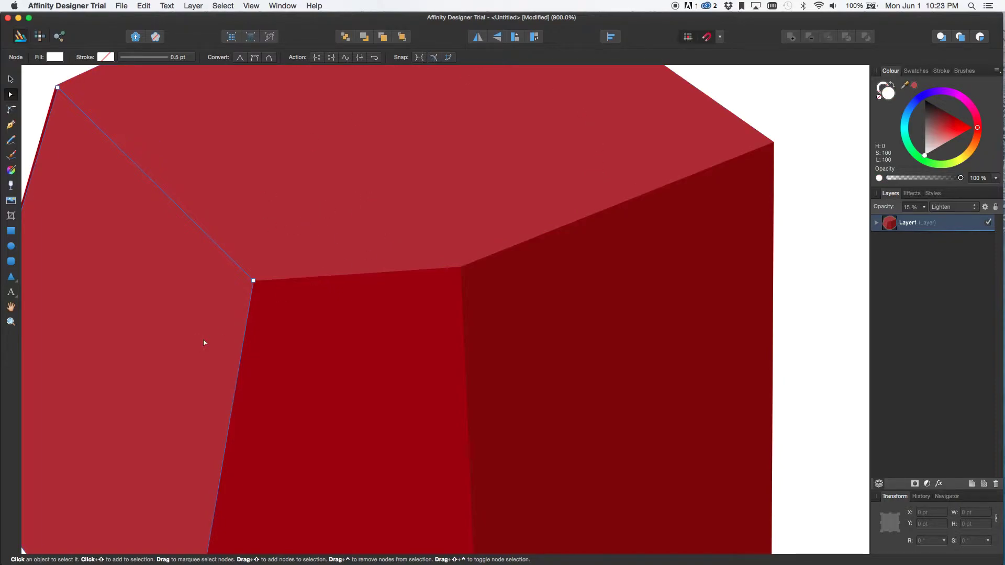
left_click(279, 256)
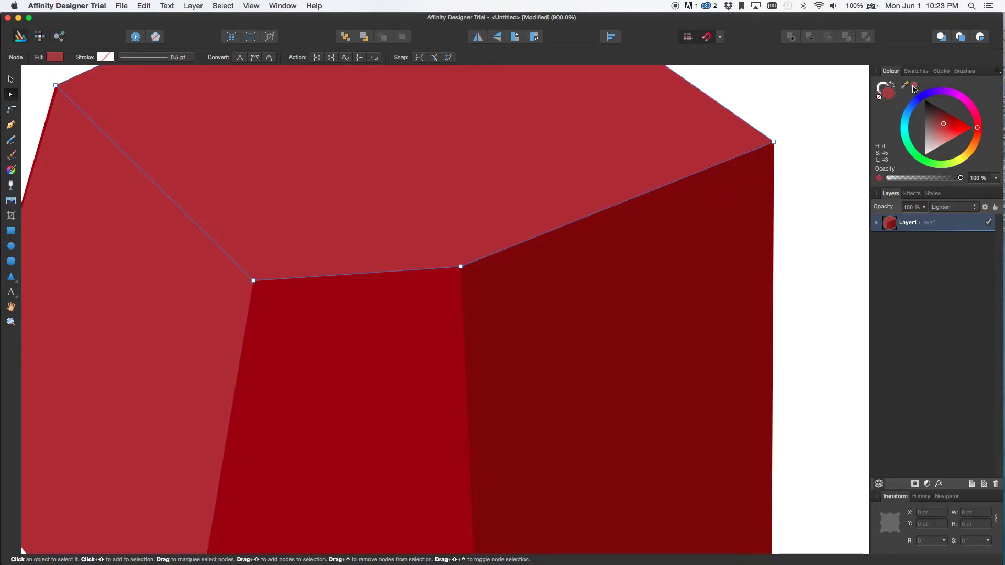
left_click_drag(914, 89, 407, 324)
left_click(915, 87)
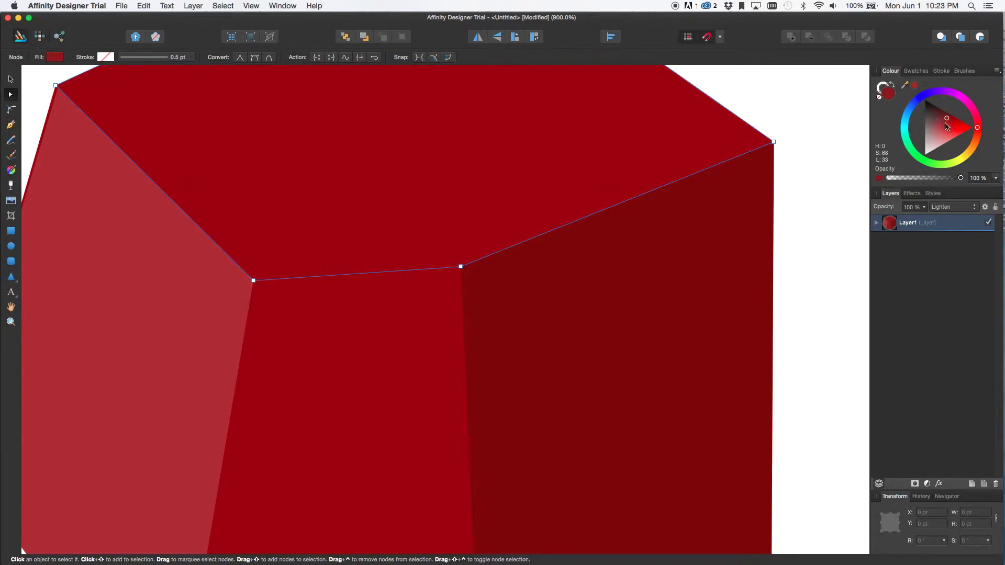
Step: Make the top face white at 10% layer opacity
left_click_drag(947, 127, 924, 155)
left_click(911, 207)
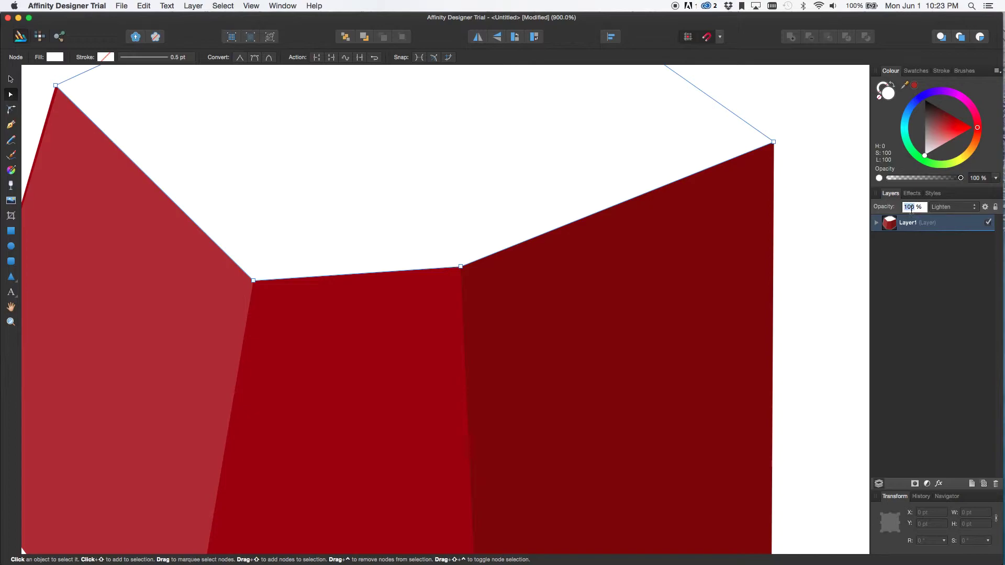
type("10")
key("Return")
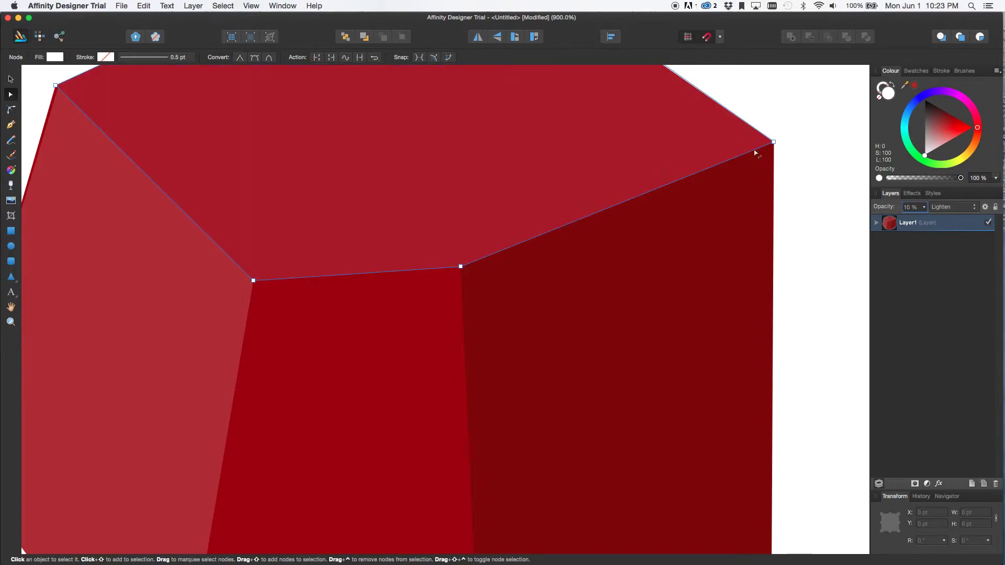
left_click(809, 160)
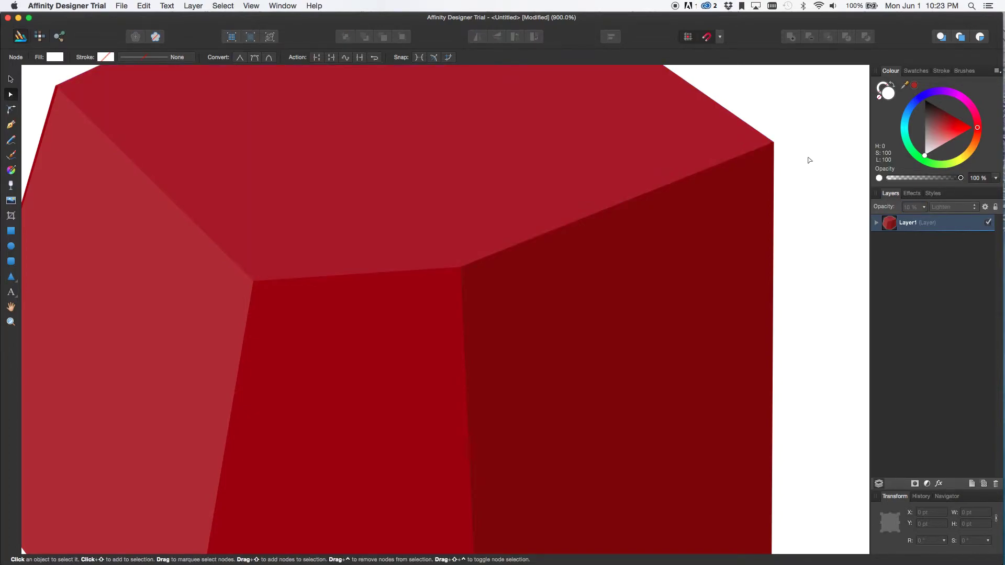
Step: At 300% zoom, bring the dark top oval to the front and move it lower
key("super+minus")
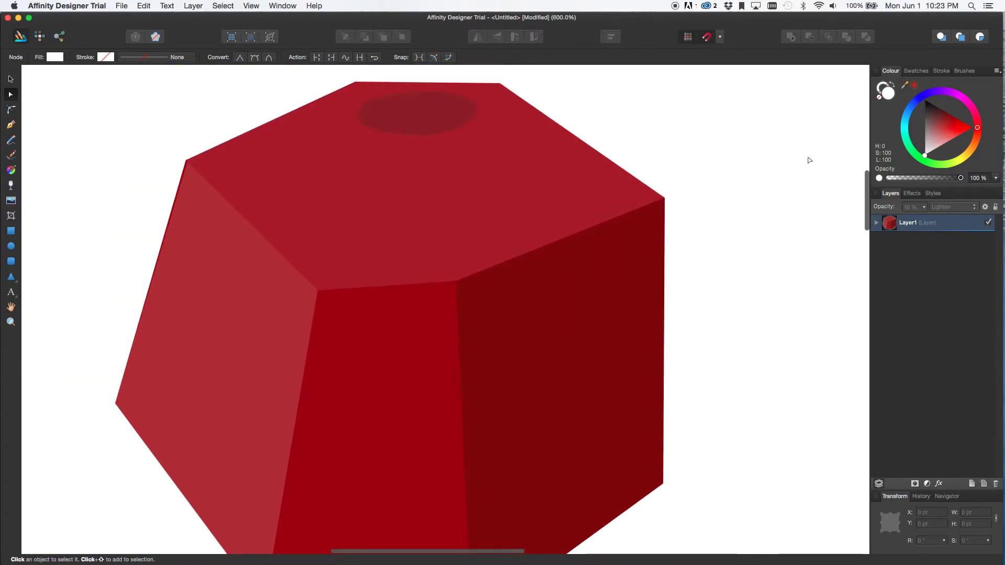
key("super+minus")
key("space")
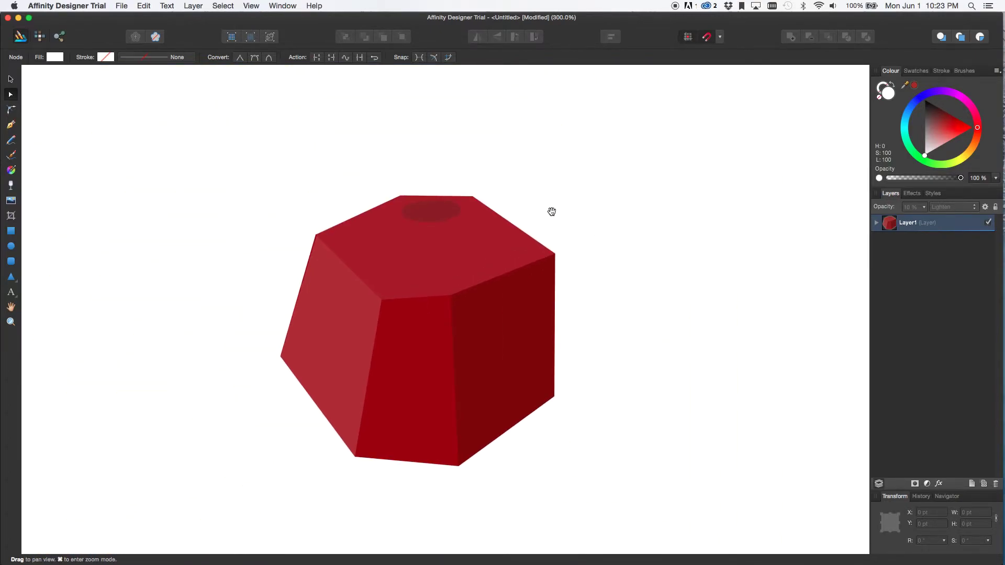
left_click_drag(552, 211, 540, 219)
left_click(412, 218)
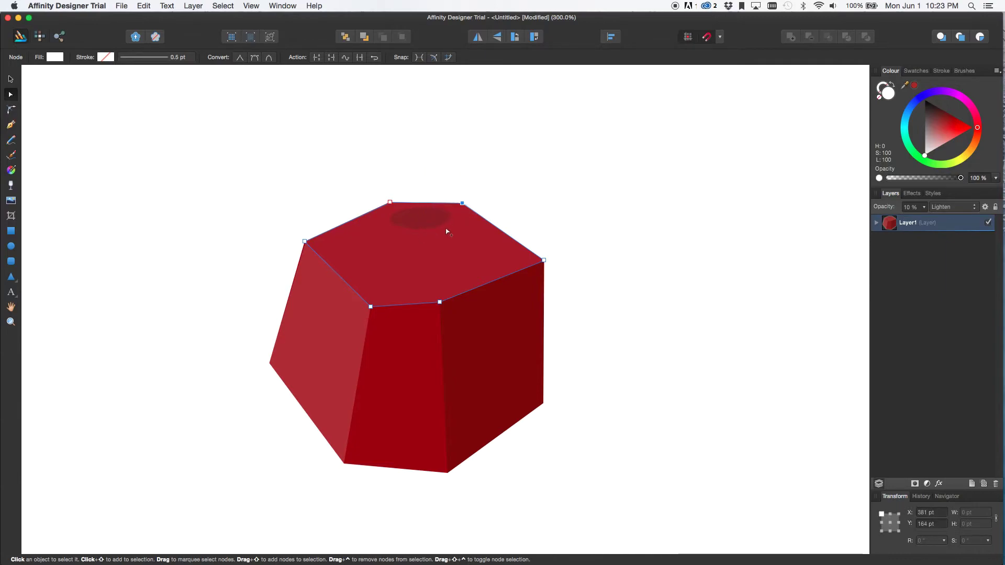
left_click_drag(464, 215, 430, 173)
key("v")
left_click_drag(413, 223, 464, 226)
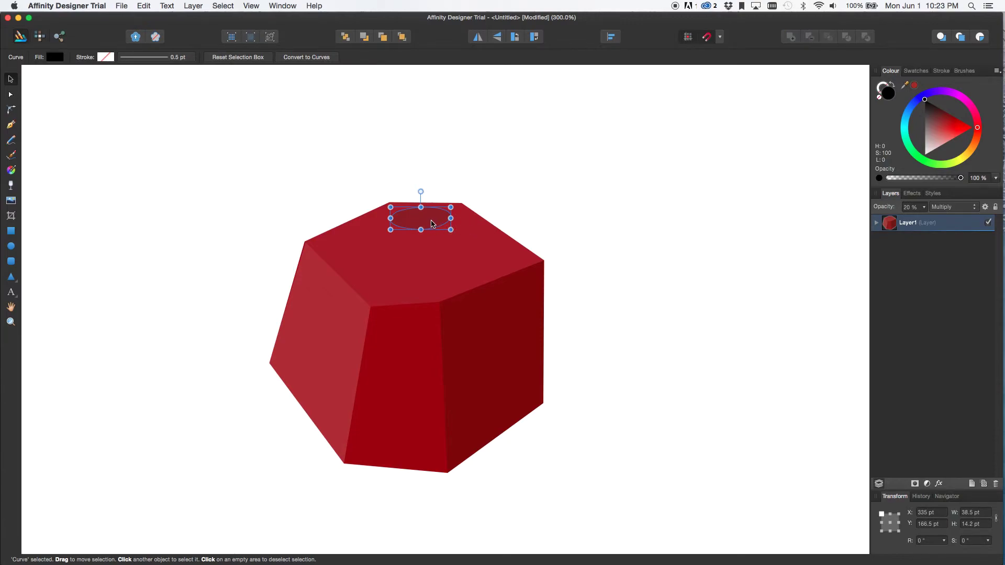
key("super+shift+bracketright")
left_click_drag(432, 224, 418, 254)
Step: Keep the oval in front and nudge it up and to the right
key("super+shift+bracketleft")
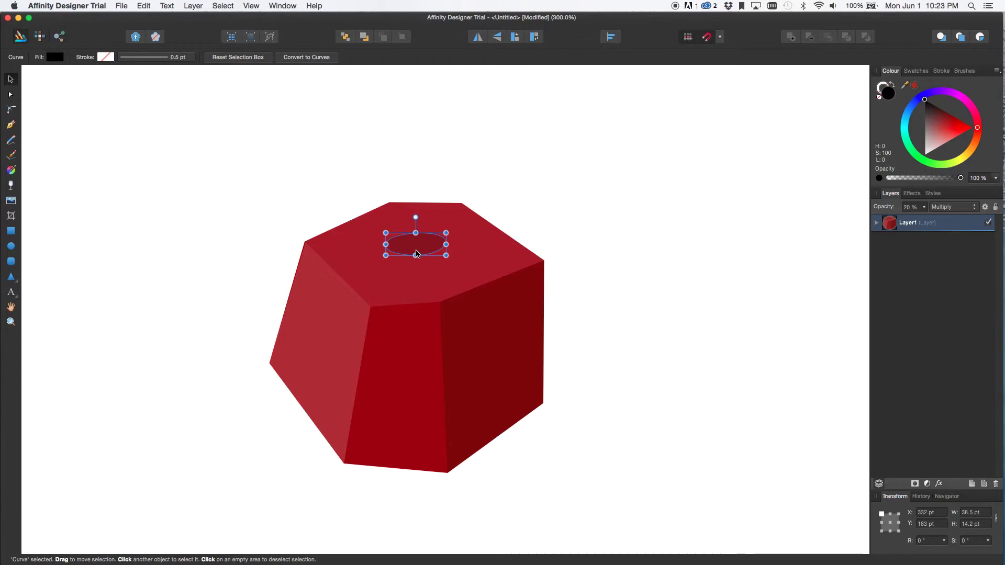
key("super+shift+bracketright")
left_click(515, 207)
left_click(425, 252)
left_click_drag(424, 252, 427, 245)
mouse_move(461, 277)
left_mouse_down()
mouse_move(464, 261)
mouse_move(445, 274)
mouse_move(464, 266)
left_mouse_up()
left_click(515, 230)
Step: Zoom in closely on the top face and delete the dark oval
key("p")
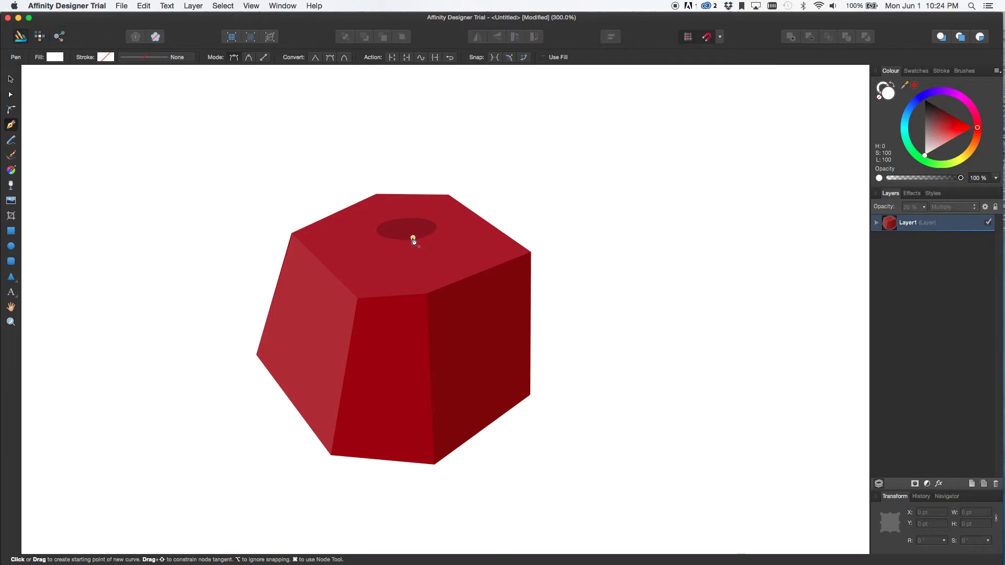
key("z")
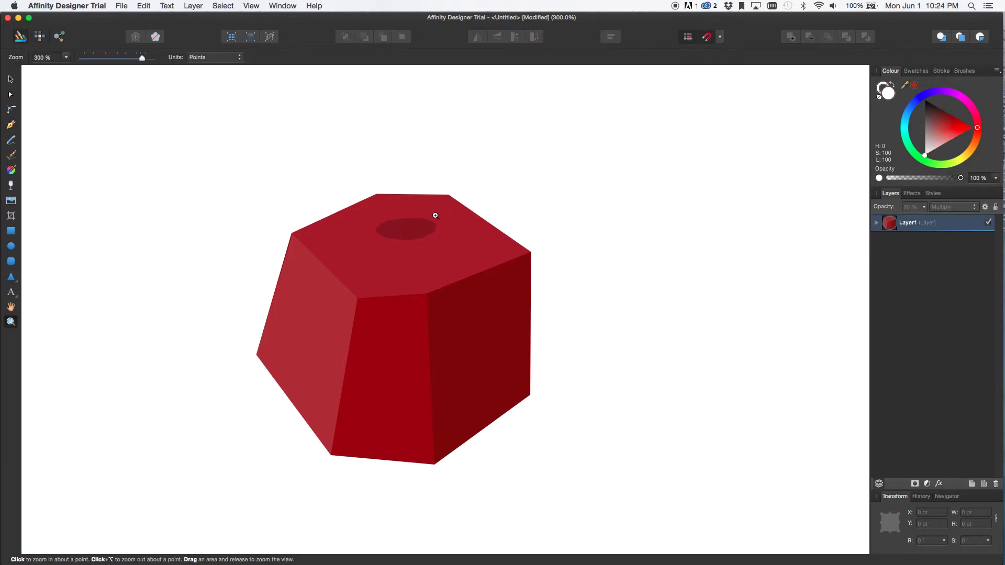
left_click_drag(512, 166, 317, 309)
key("v")
left_click(377, 290)
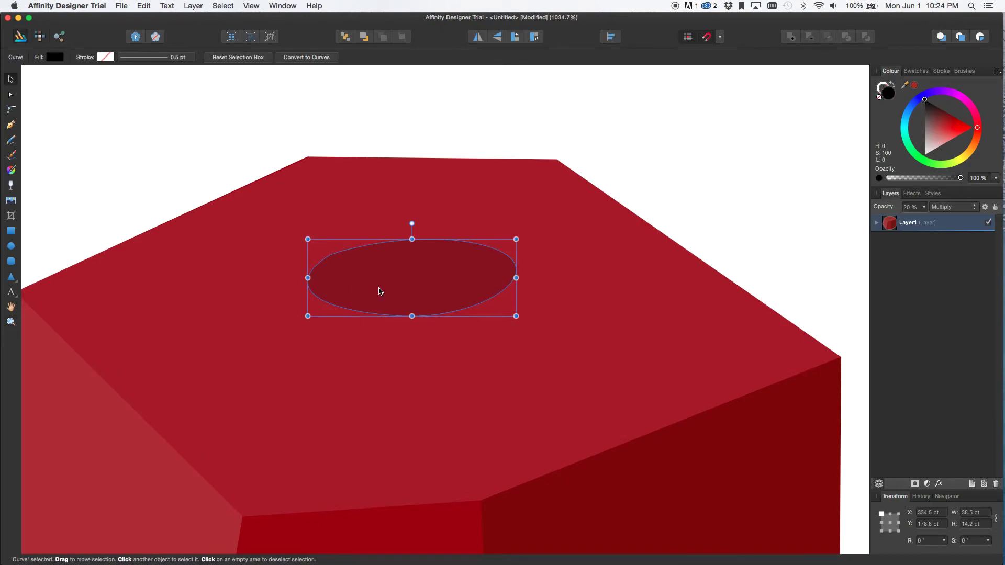
key("Delete")
Step: Paste a copy of the top-face hexagon and shrink its width
left_click(380, 291)
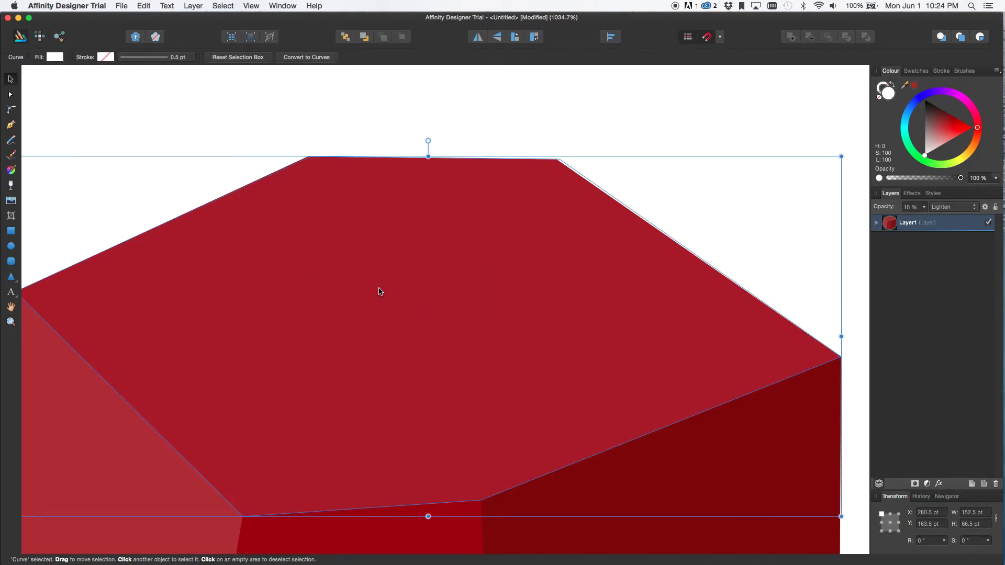
left_click(646, 166)
key("super+z")
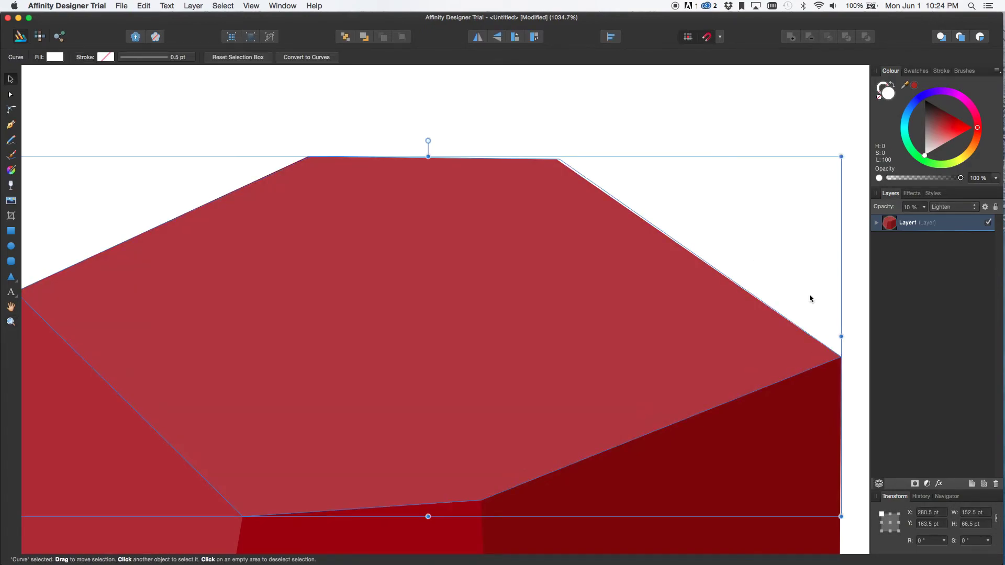
left_click_drag(838, 336, 428, 294)
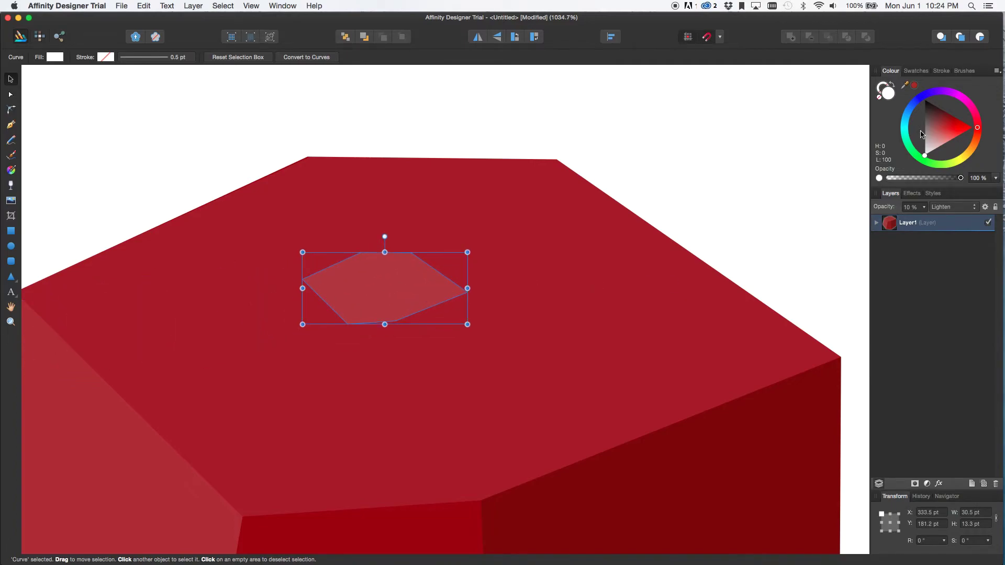
Step: Give the small hexagon a black fill, Multiply blend mode and 50% opacity
left_click(920, 96)
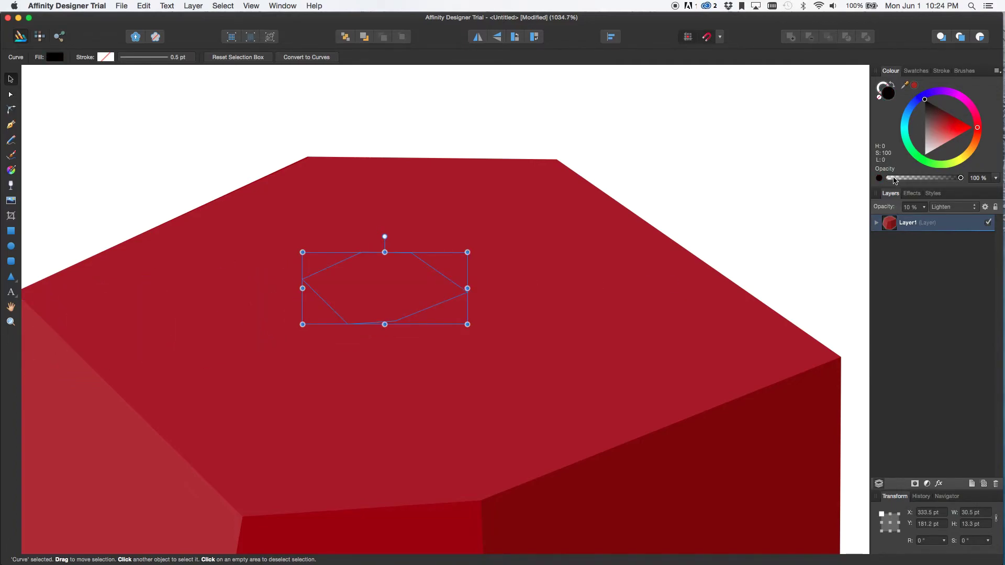
left_click(974, 207)
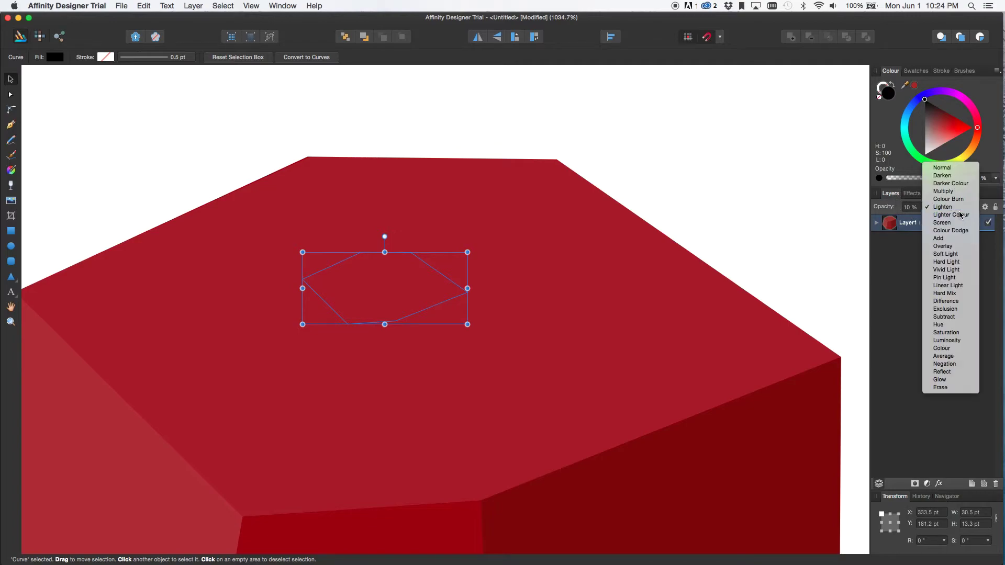
left_click(953, 209)
left_click(953, 207)
left_click(951, 196)
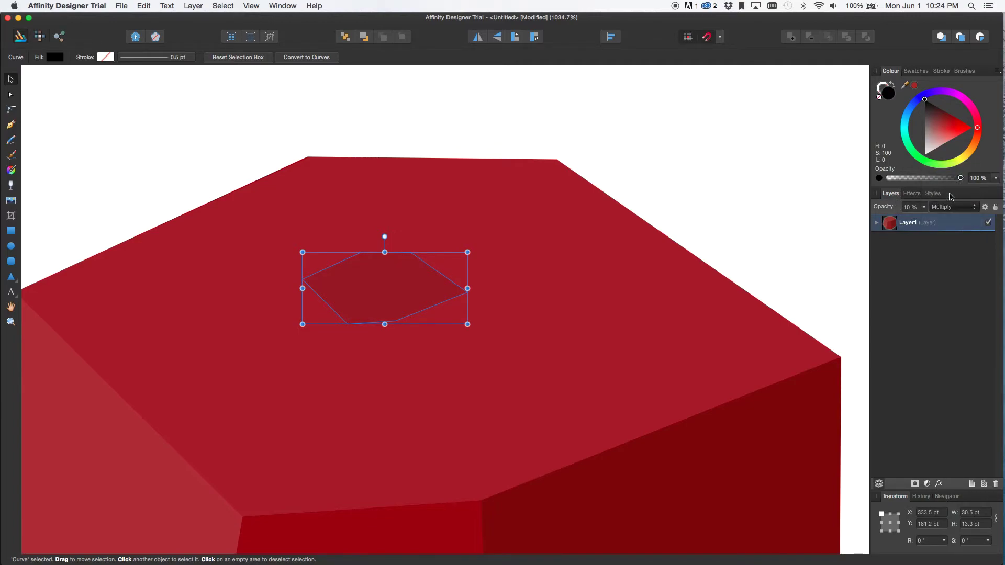
left_click(910, 207)
type("50")
key("Return")
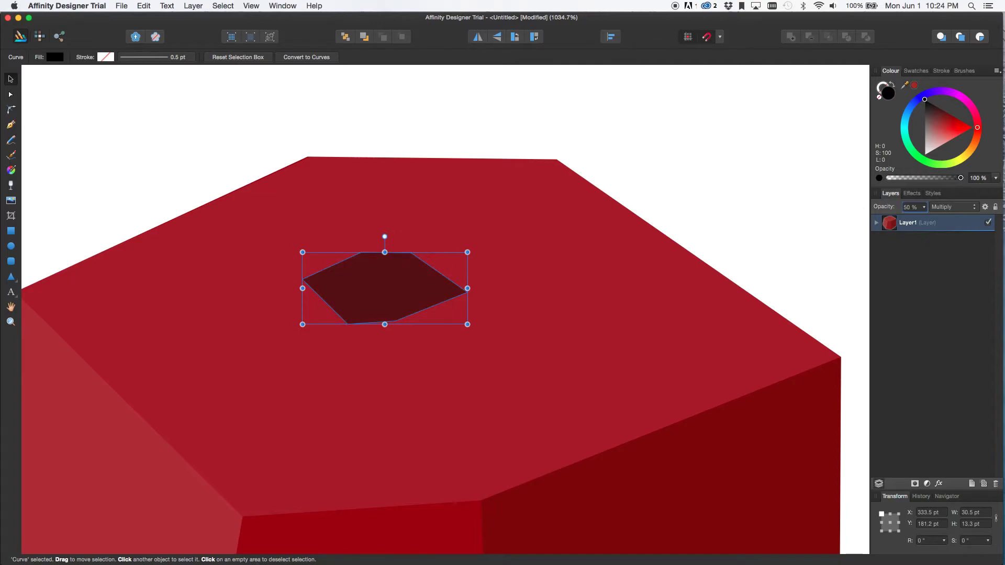
key("super+d")
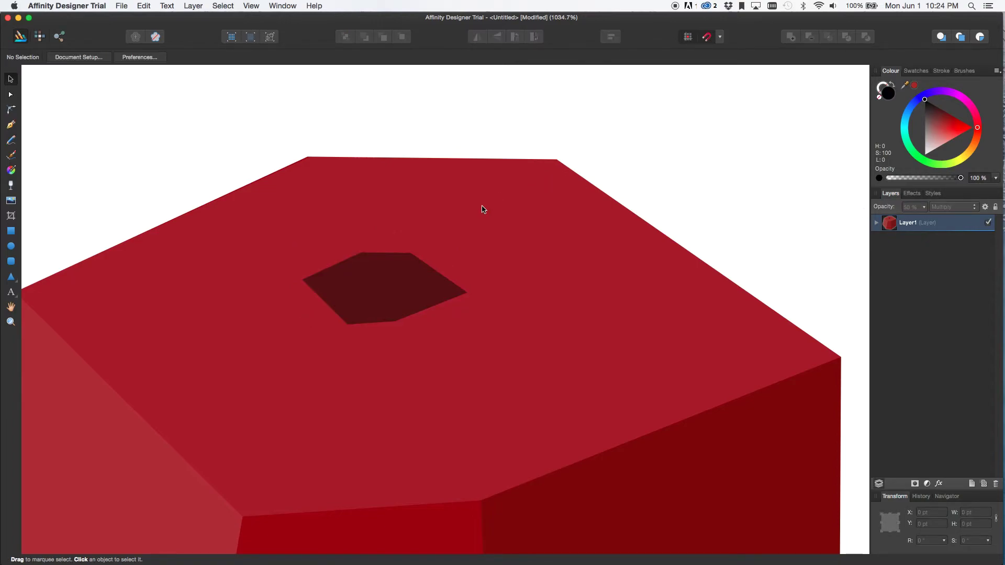
Step: Trace a closed five-node shape over the hole's back inner wall
key("p")
left_click(362, 254)
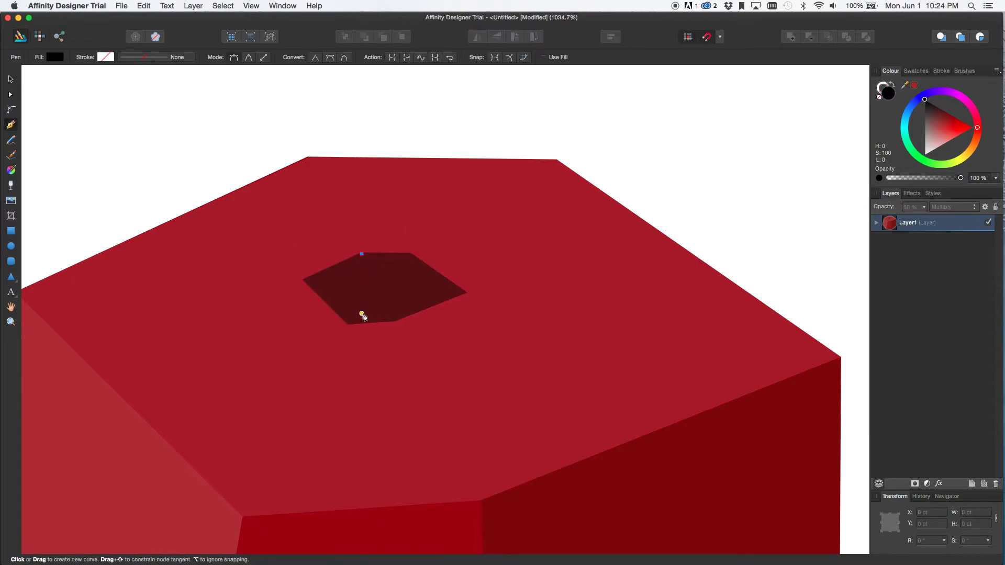
left_click(359, 324)
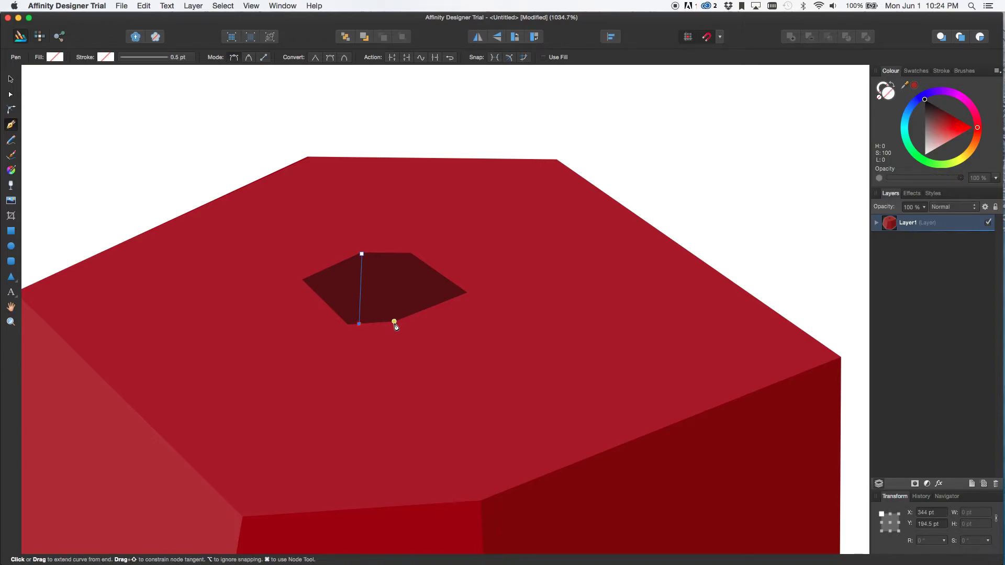
left_click(396, 322)
left_click(416, 314)
left_click(413, 254)
left_click(362, 254)
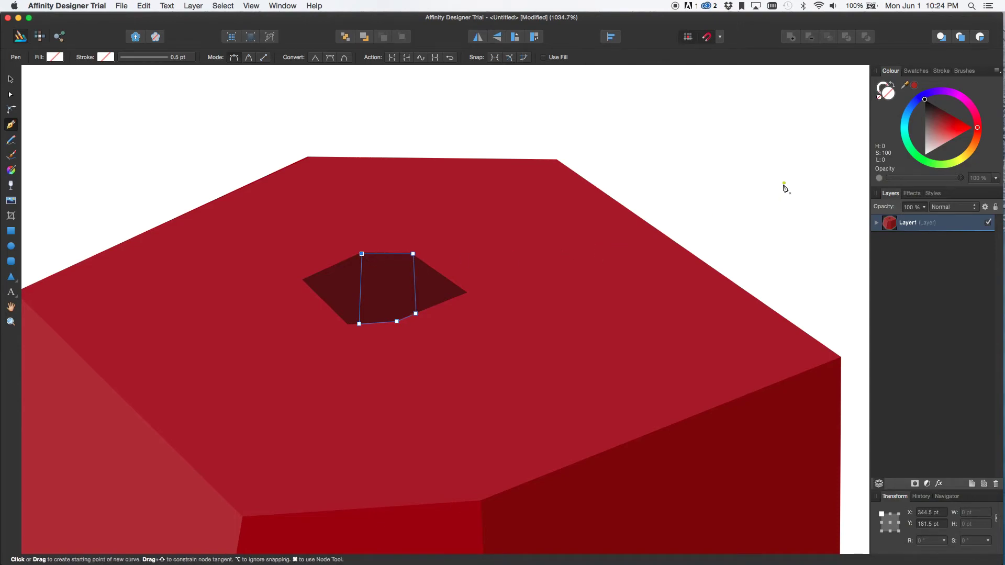
Step: Fill the back-wall shape black with Multiply blending at 50% opacity
left_click(921, 208)
left_click(954, 207)
left_click(954, 240)
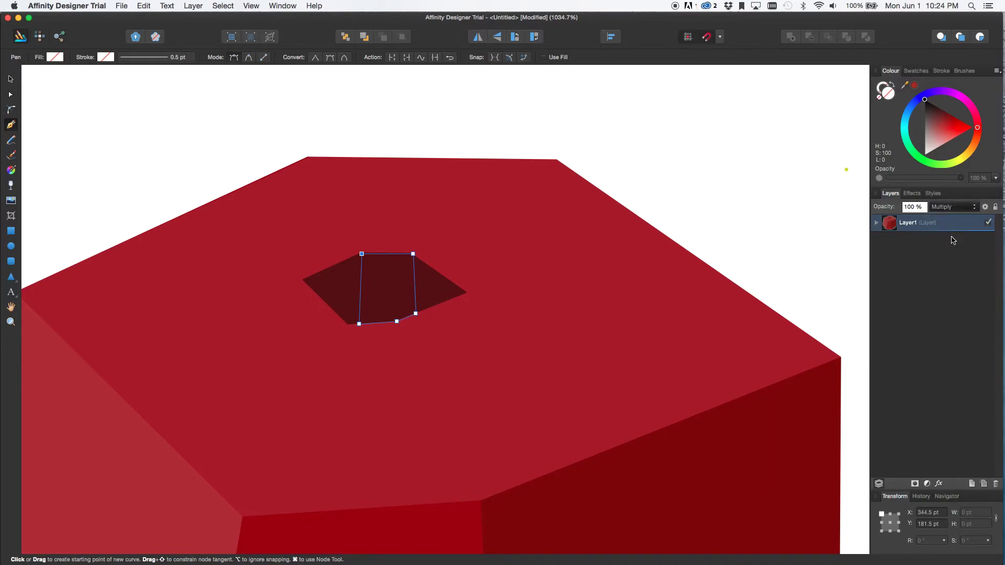
left_click_drag(919, 209, 877, 211)
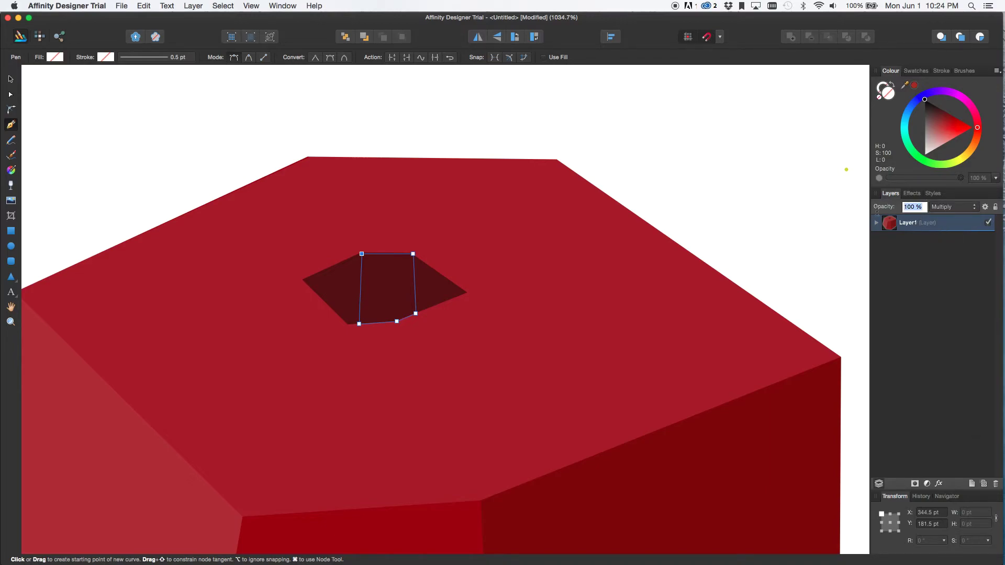
type("0")
type("v")
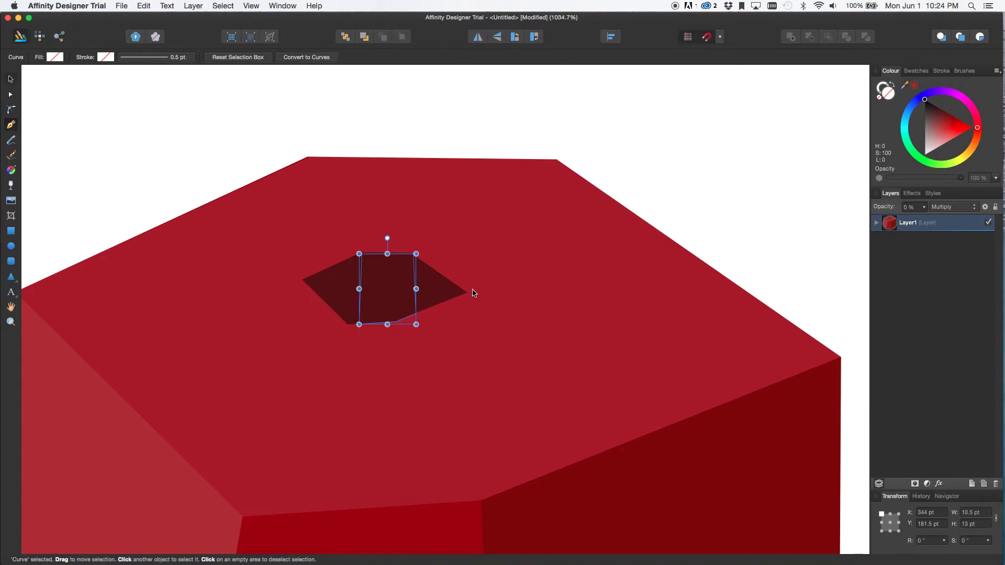
key("Up")
key("Up")
key("Up")
key("Up")
key("Up")
key("Up")
key("Up")
key("Up")
key("Up")
key("Up")
key("Up")
key("Up")
key("Up")
key("Up")
key("Up")
key("Up")
key("Up")
key("Up")
key("Up")
key("Up")
key("Up")
key("Up")
key("Up")
key("Up")
key("Up")
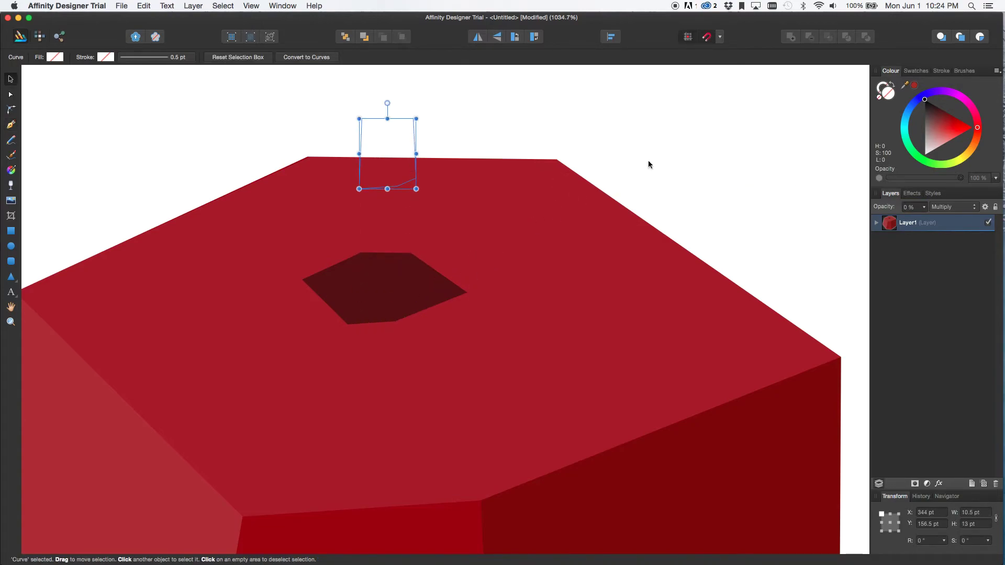
left_click(927, 130)
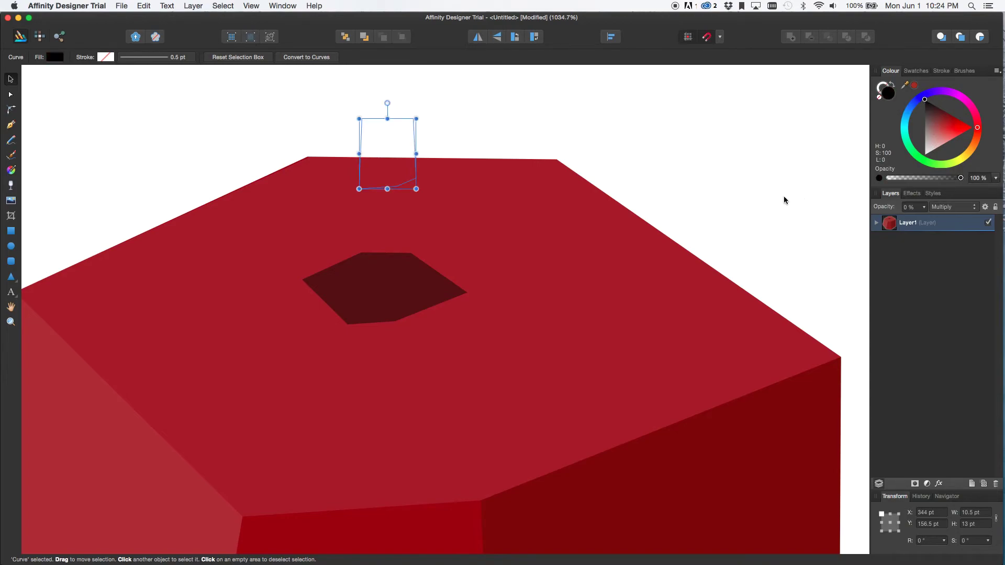
left_click(913, 210)
type("50")
key("Return")
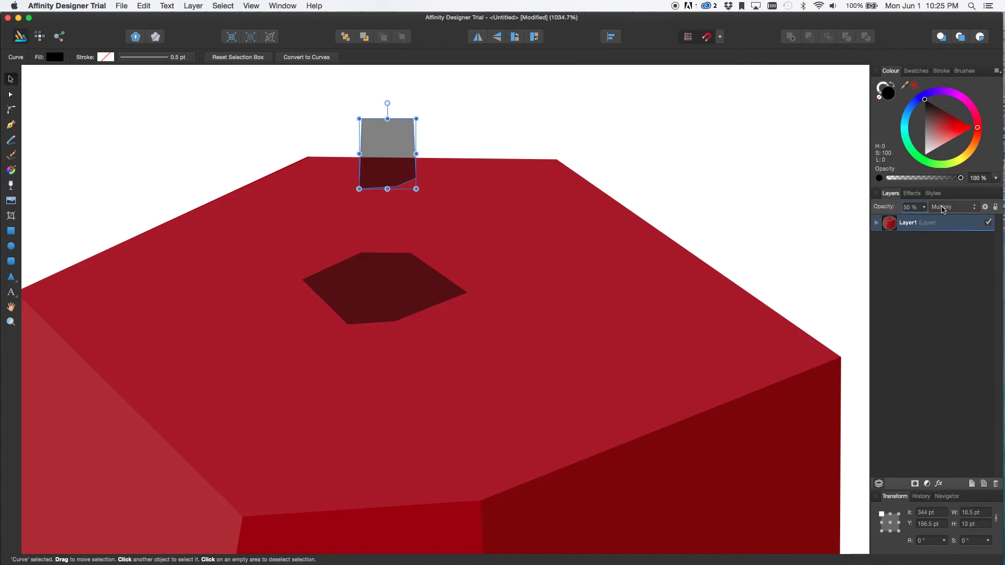
Step: Move the shape down into the hole and lower its opacity to 25%
left_click(497, 139)
left_click(414, 153)
key("Down")
key("Down")
key("Down")
key("Down")
key("Down")
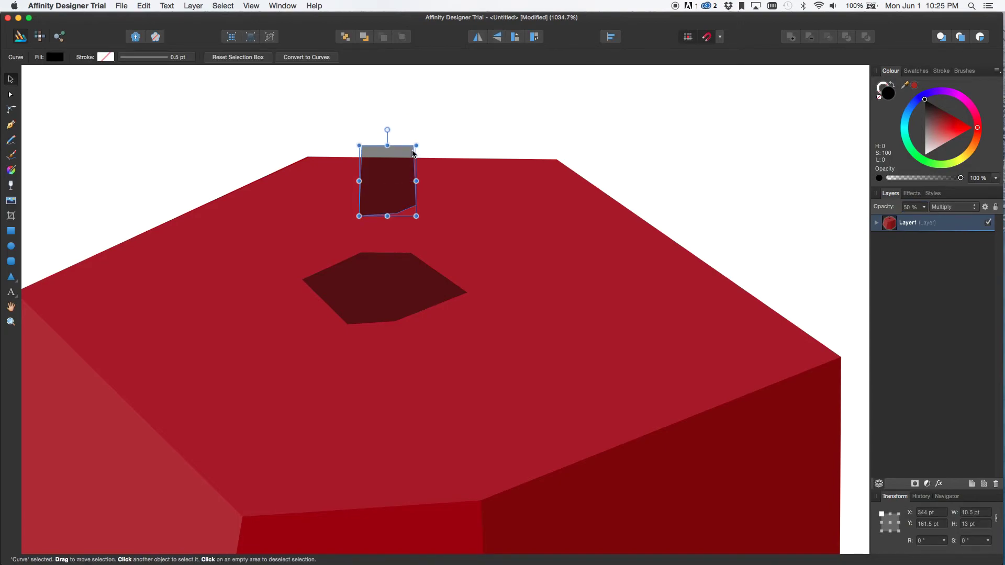
key("Down")
key("Down")
key("Down")
key("Down")
key("Down")
key("Down")
key("Down")
key("Down")
key("Down")
key("Down")
key("Down")
key("Down")
key("Down")
key("Down")
key("Down")
key("Down")
key("Down")
key("Down")
key("Down")
key("Down")
key("Escape")
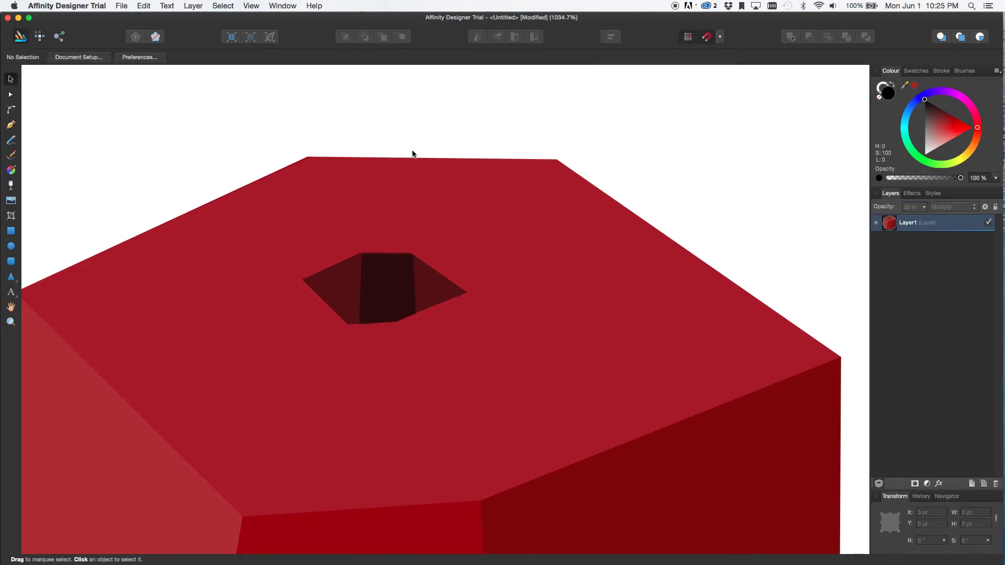
left_click(398, 276)
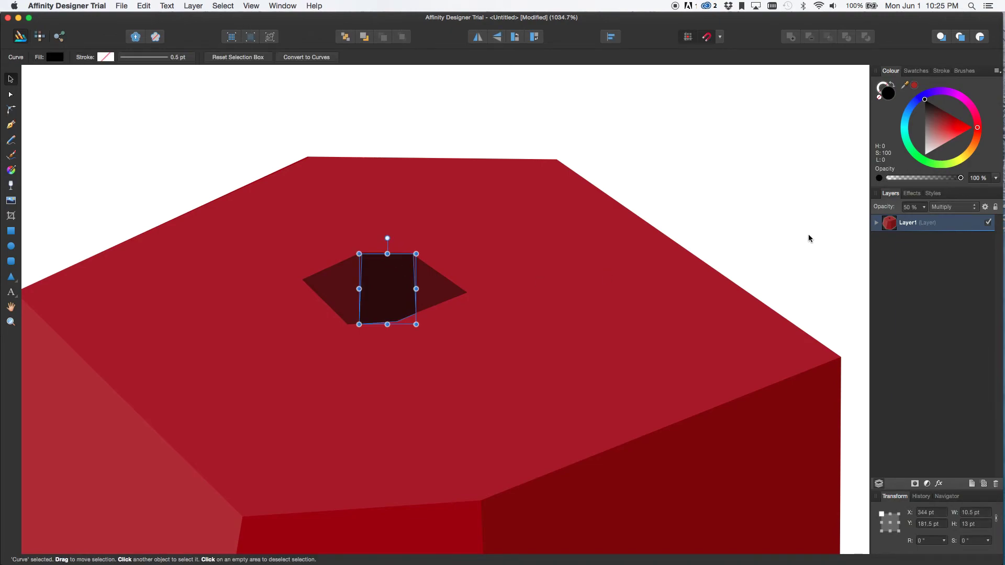
left_click(907, 207)
type("25")
key("Return")
left_click(613, 151)
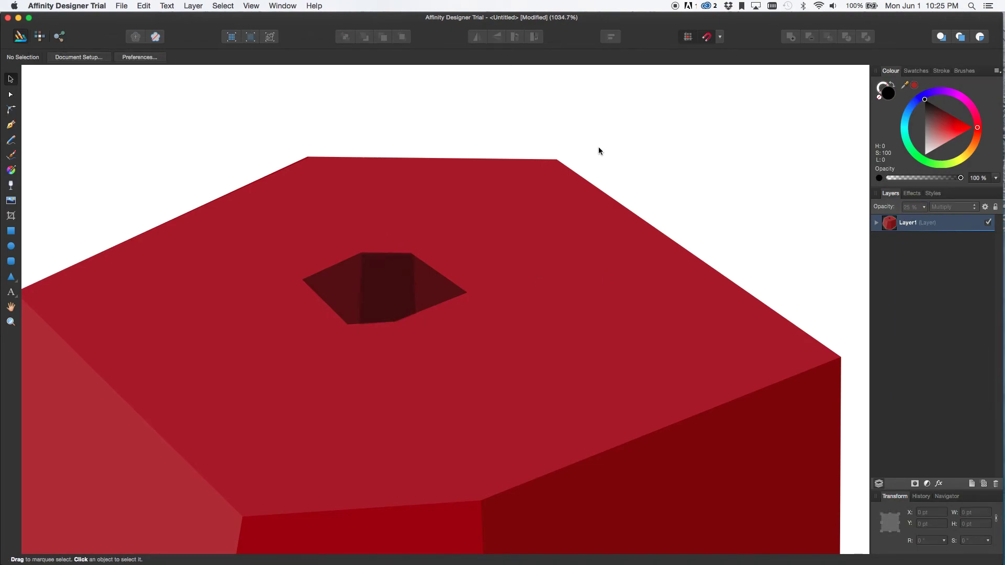
Step: Zoom in on the hole and move the back-wall panel's top corners onto its rim
scroll(440, 276, "down", 10)
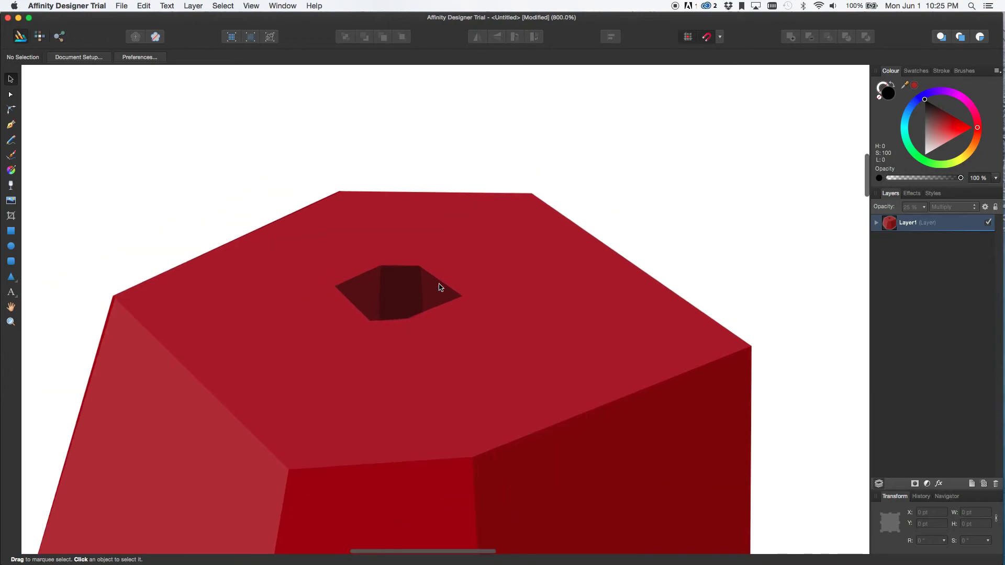
left_click_drag(425, 438, 461, 265)
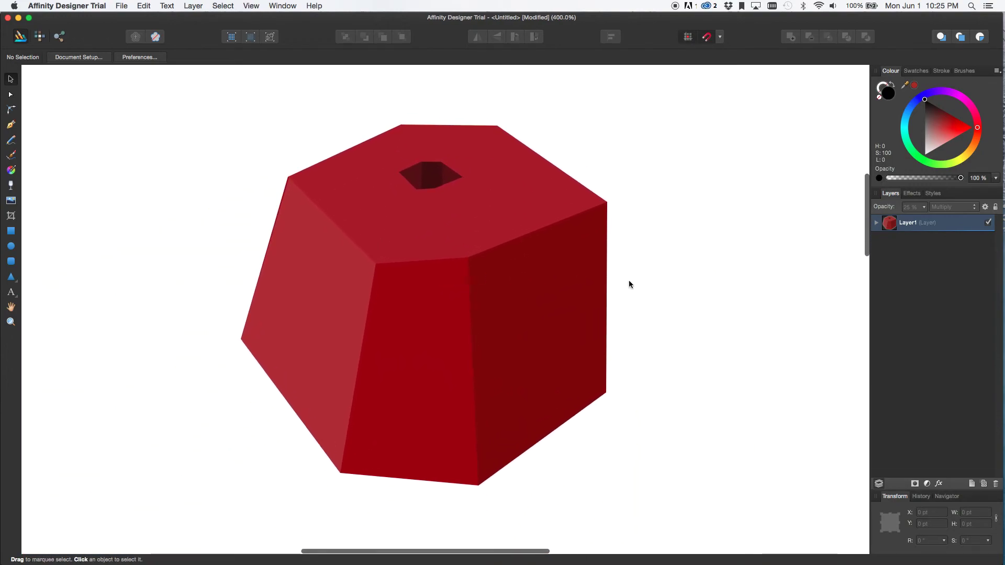
key("z")
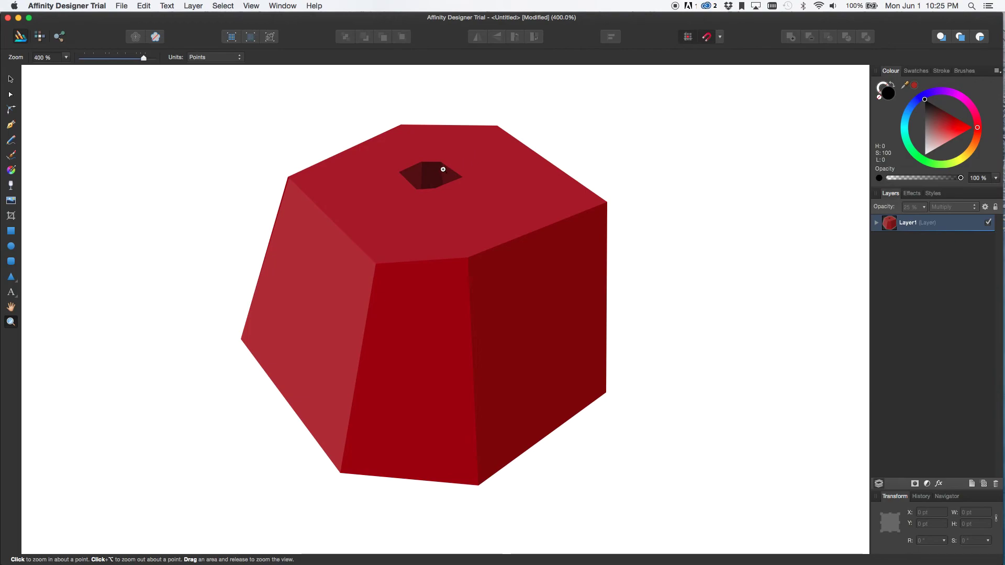
left_click_drag(553, 127, 327, 288)
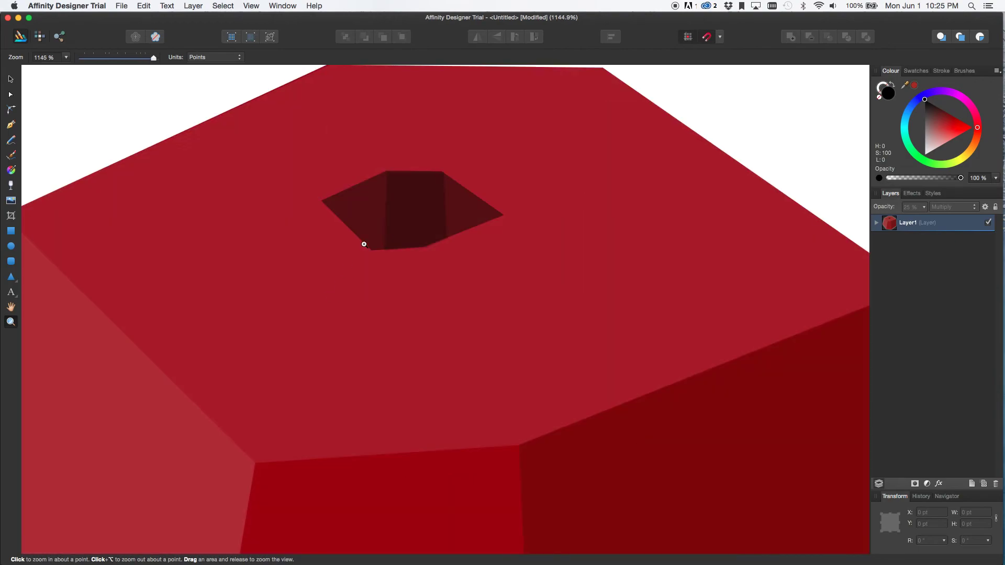
key("a")
left_click(390, 194)
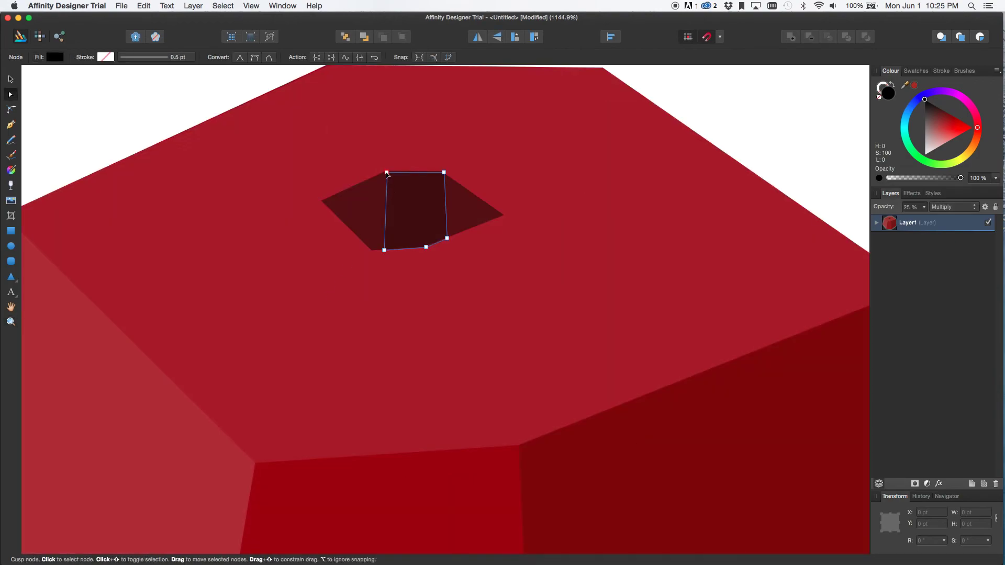
left_click_drag(387, 172, 442, 171)
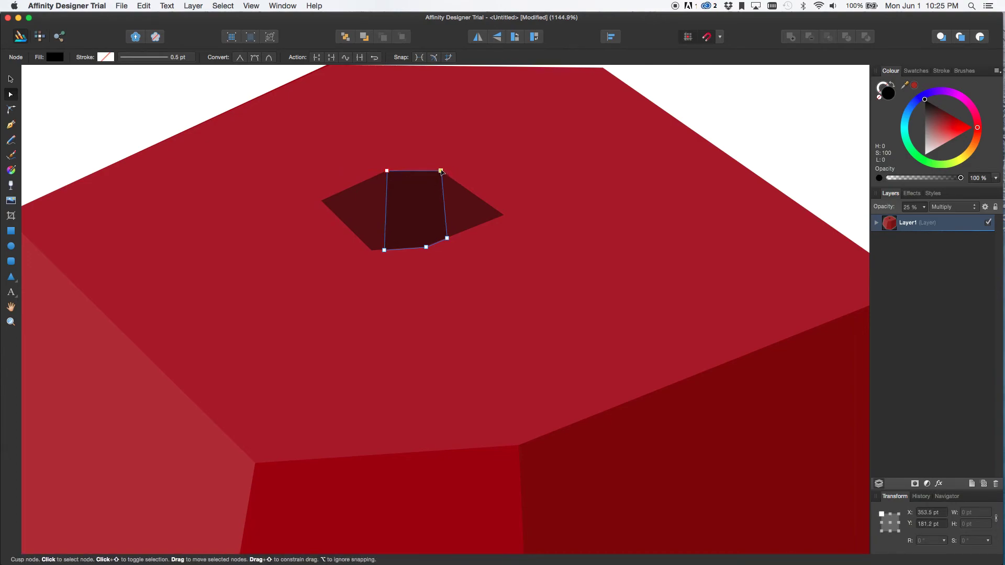
left_click(765, 114)
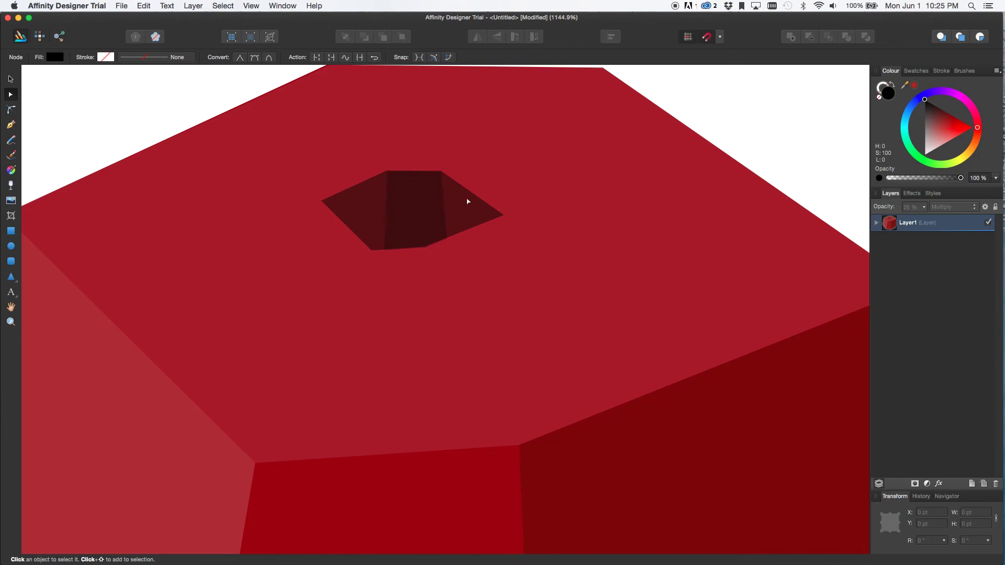
Step: Draw a closed shape covering the hole's left inner wall
key("p")
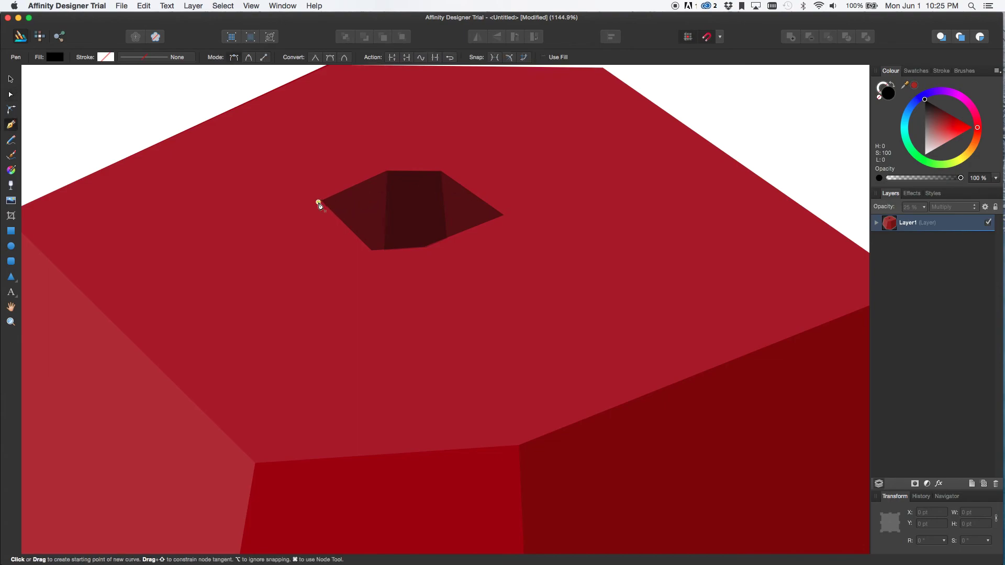
left_click(321, 199)
left_click(387, 172)
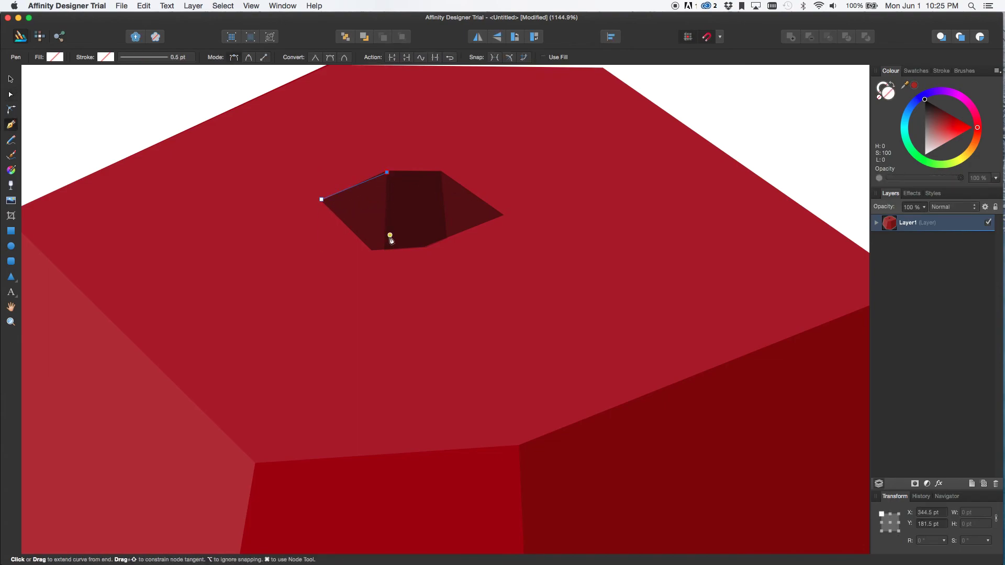
left_click(387, 170)
left_click_drag(385, 249, 373, 251)
left_click(321, 200)
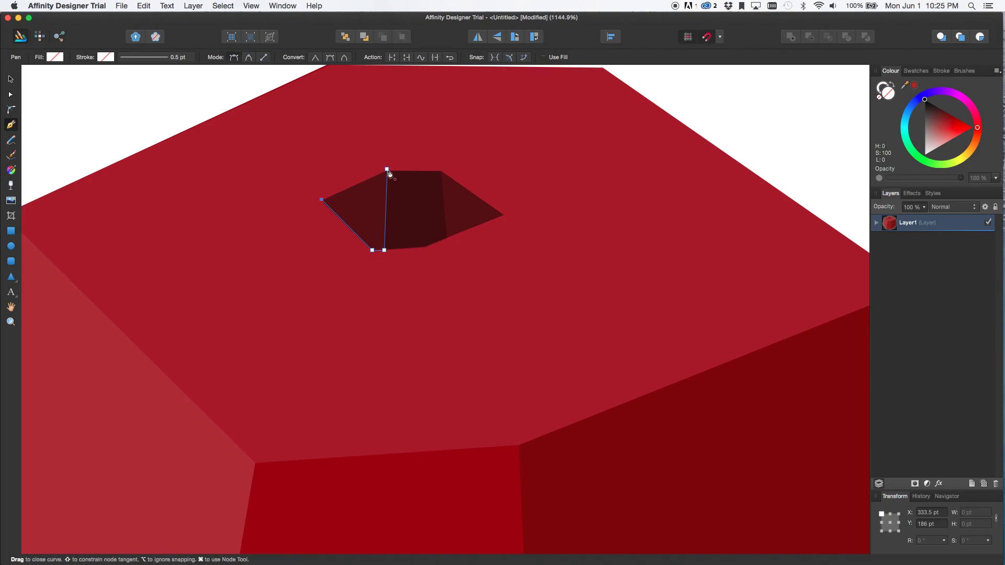
left_click(387, 169)
key("v")
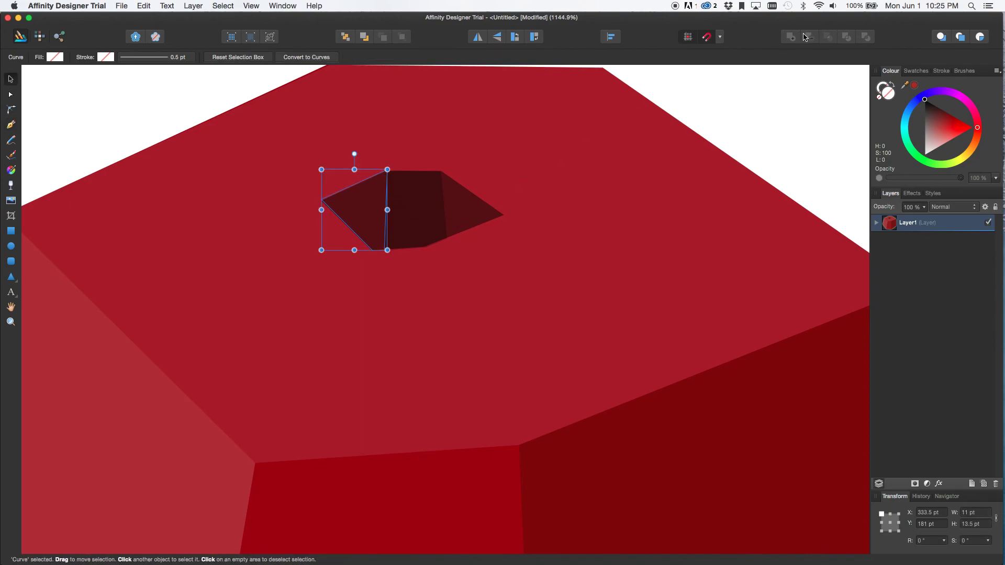
Step: Fill the left-wall shape black with Multiply blending at 85% opacity
left_click(947, 145)
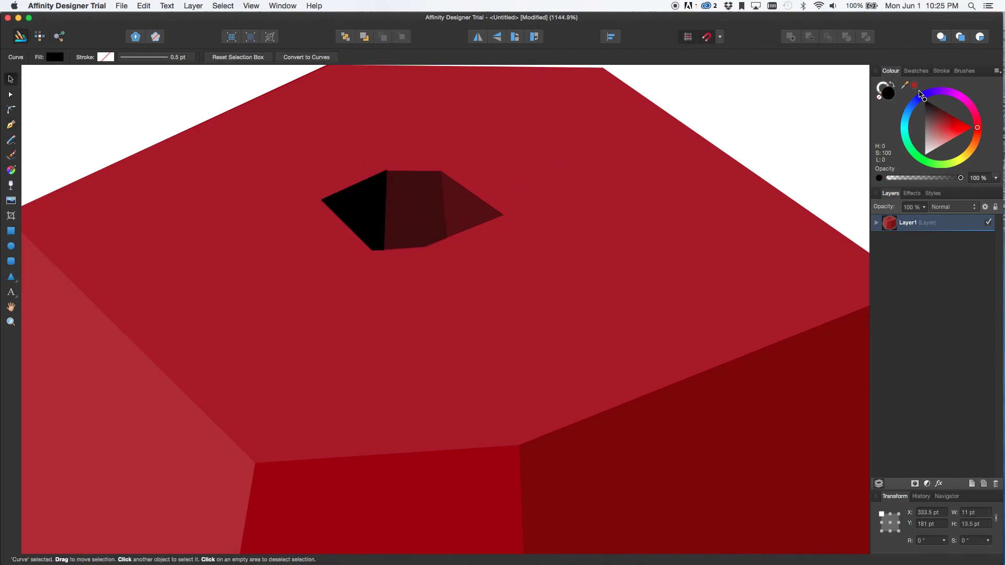
left_click(912, 207)
key("Return")
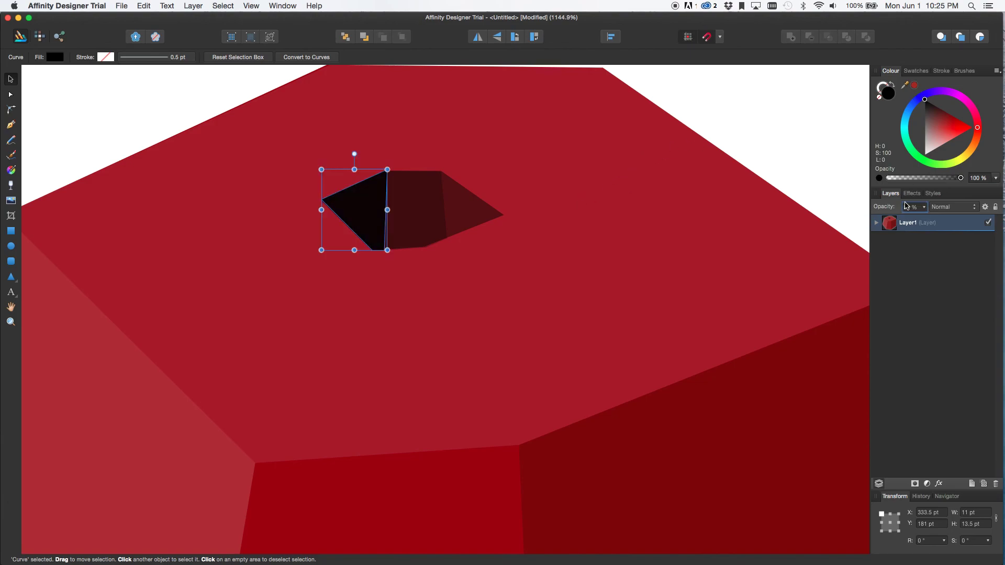
left_click(949, 211)
left_click(942, 221)
left_click(792, 172)
key("super+z")
left_click(746, 154)
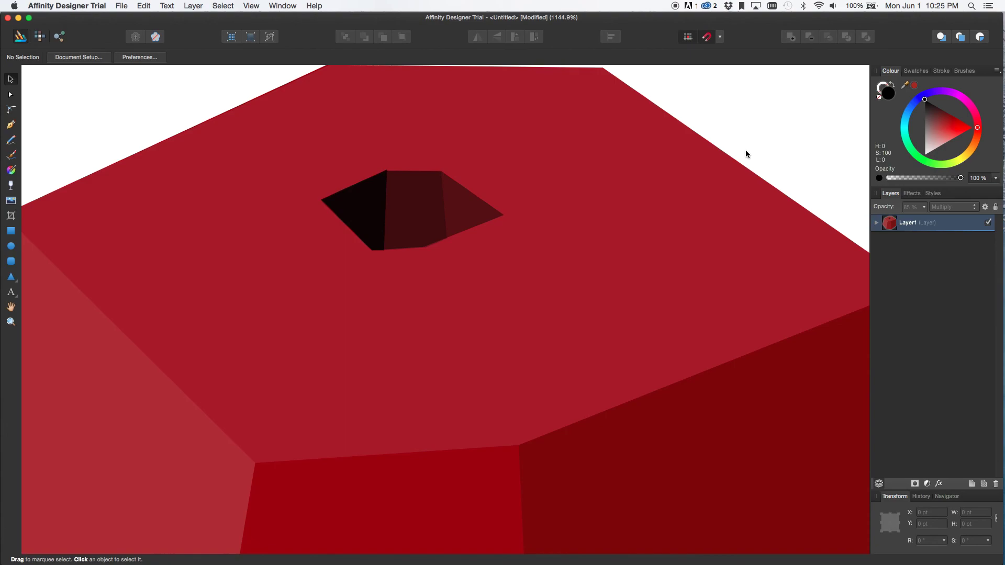